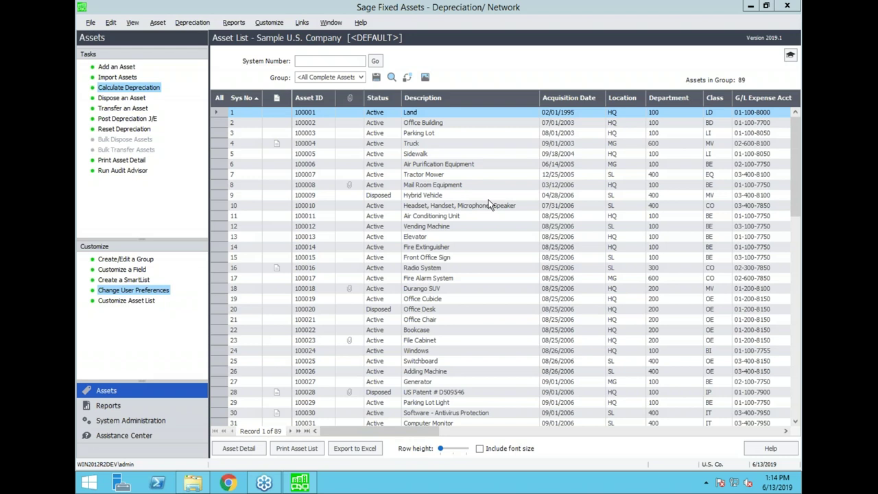
# - Select the Mail Room Equipment, Land and Vending Machine rows, then bring up the File menu
pyautogui.click(387, 187)
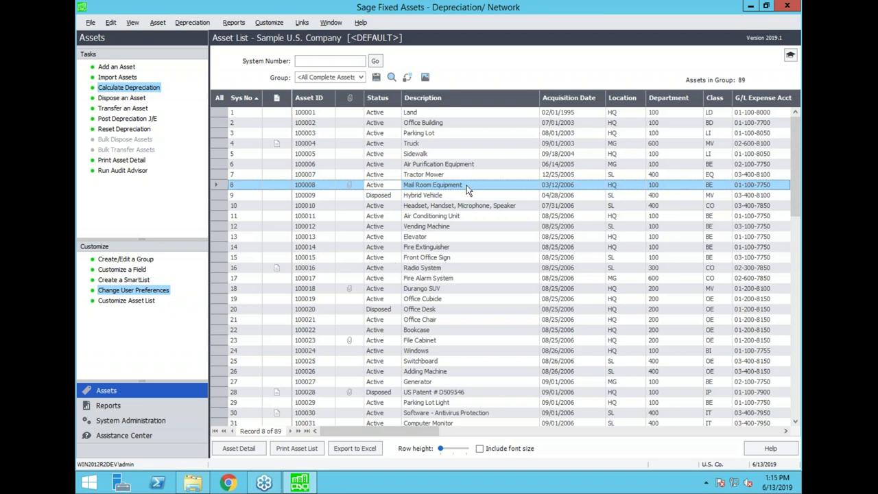
pyautogui.click(386, 114)
pyautogui.click(419, 231)
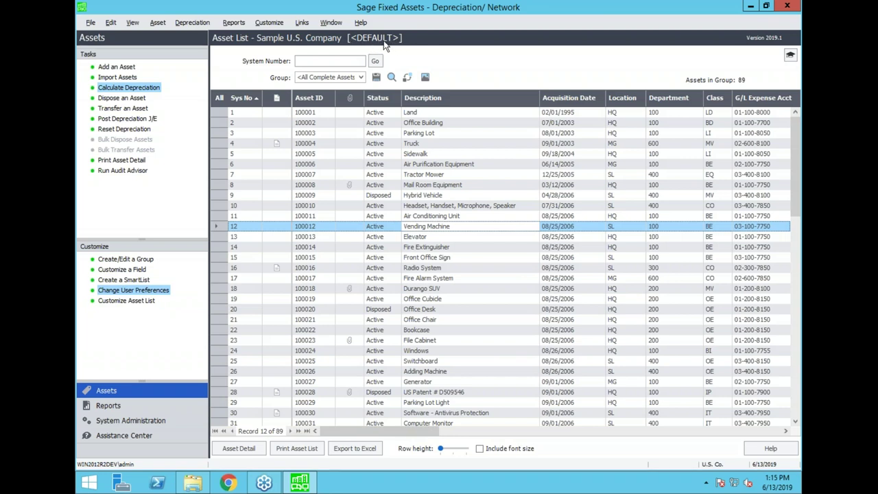
pyautogui.click(94, 24)
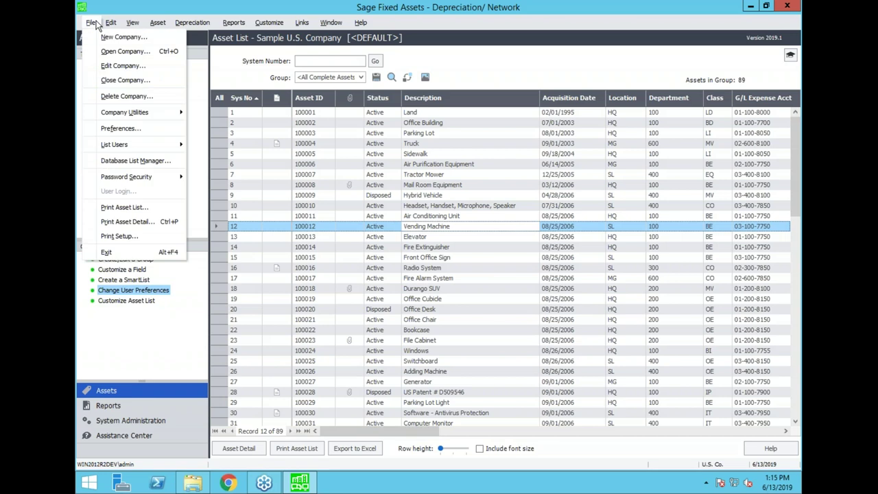
# - Close the current company and select Sample U.S. Company in the company picker
pyautogui.click(121, 52)
pyautogui.moveTo(393, 184); pyautogui.dragTo(280, 137)
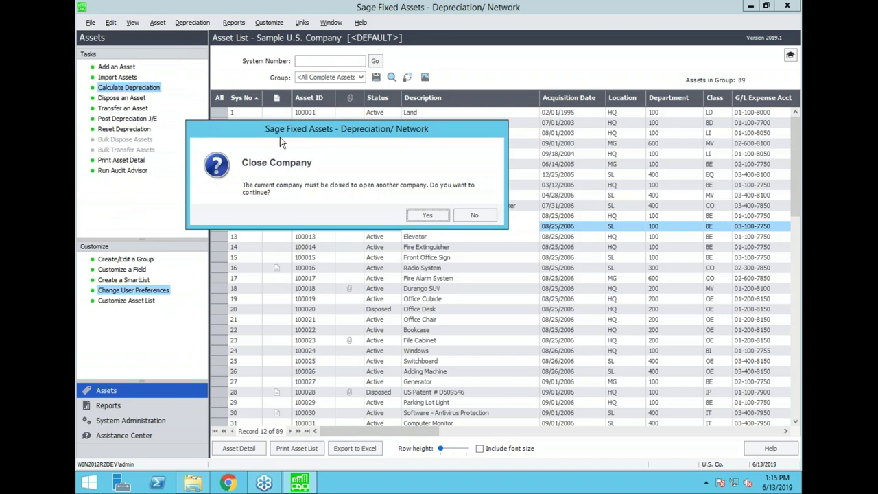
pyautogui.click(436, 216)
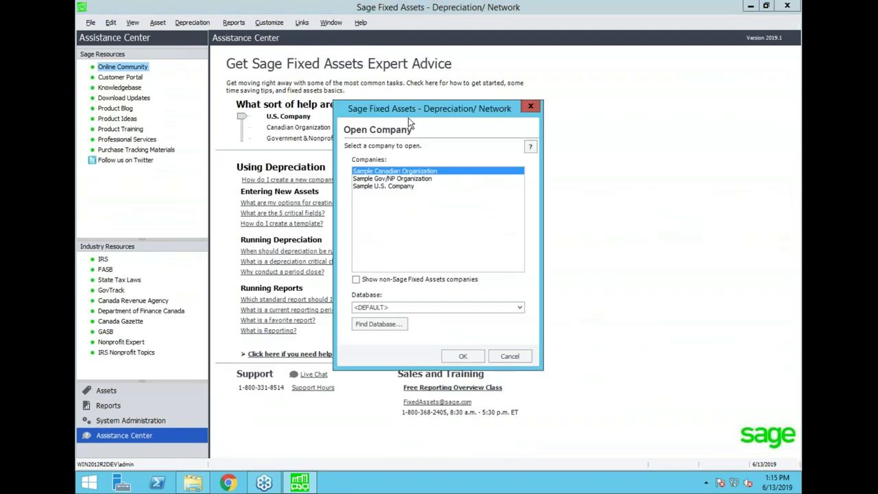
pyautogui.moveTo(394, 110); pyautogui.dragTo(332, 101)
pyautogui.click(338, 179)
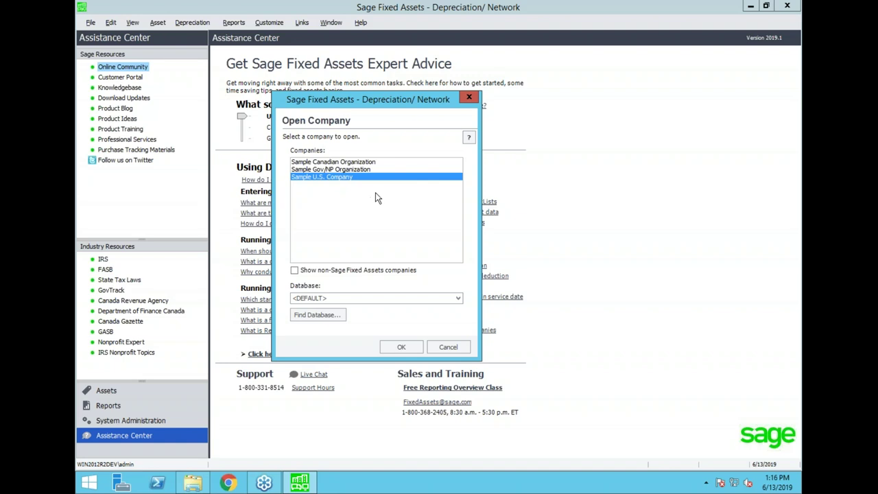
pyautogui.click(327, 162)
pyautogui.click(341, 169)
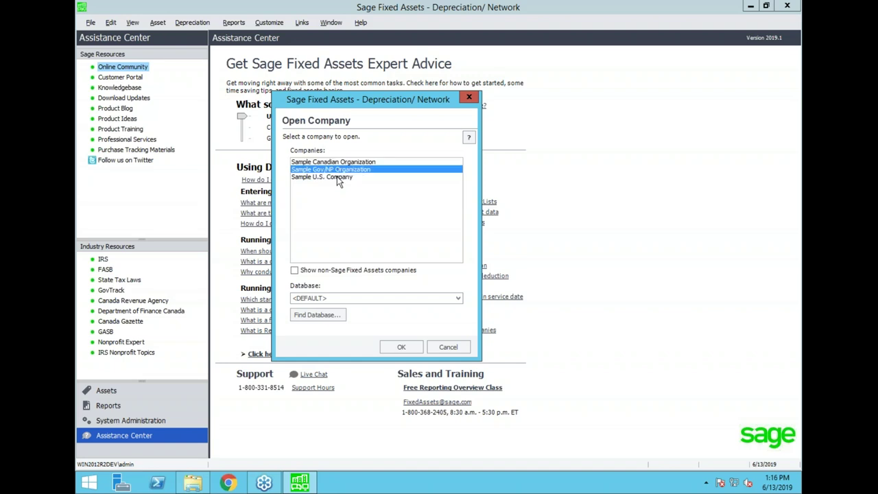
pyautogui.click(337, 177)
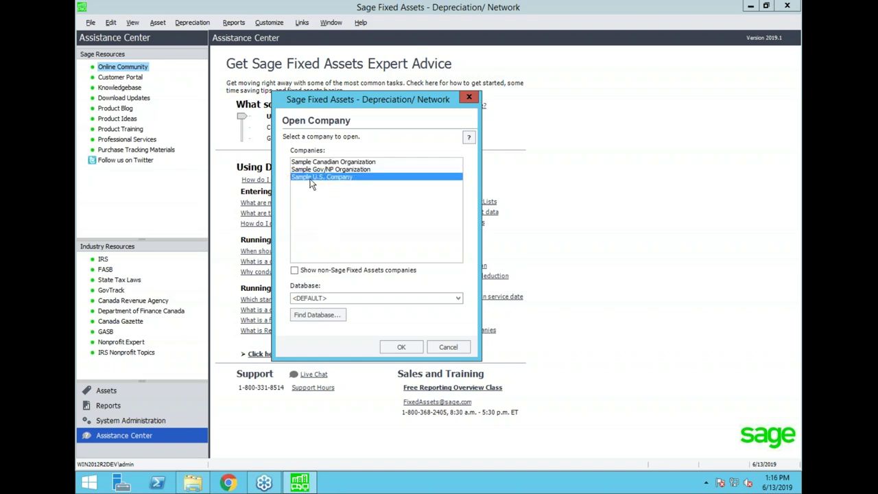
# - Check the Training database, then open Sample U.S. Company from the DEFAULT database
pyautogui.click(371, 300)
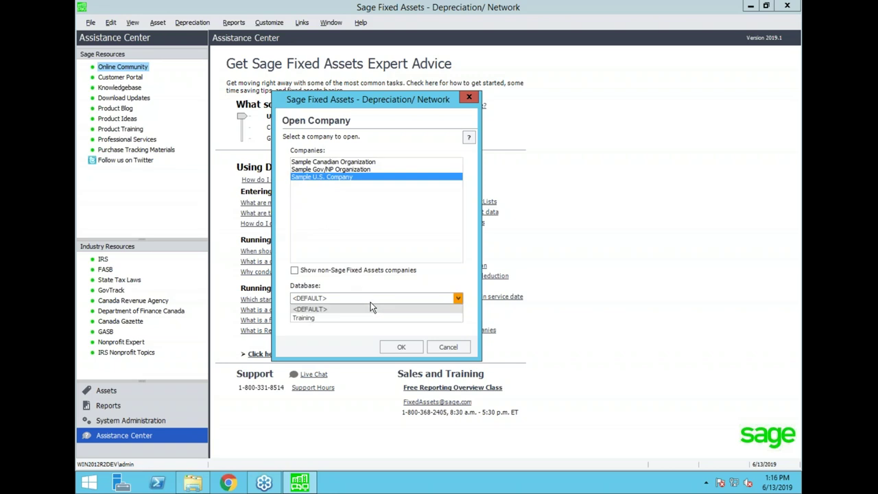
pyautogui.click(303, 320)
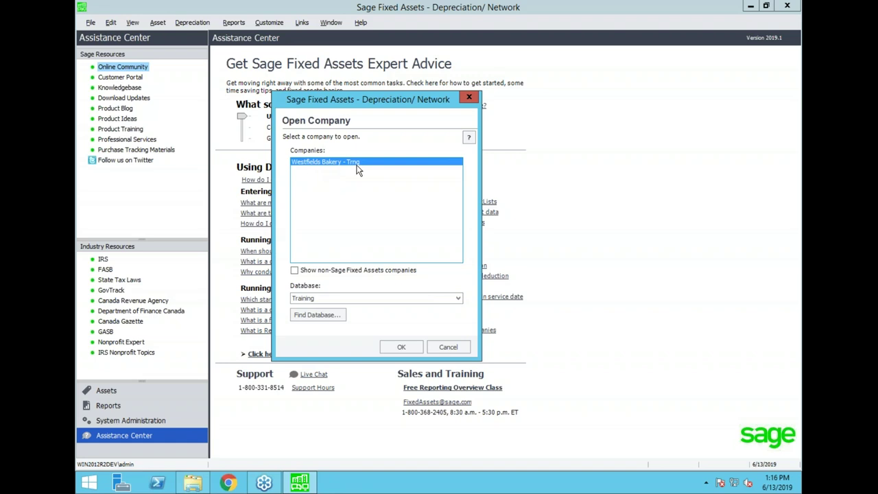
pyautogui.click(368, 300)
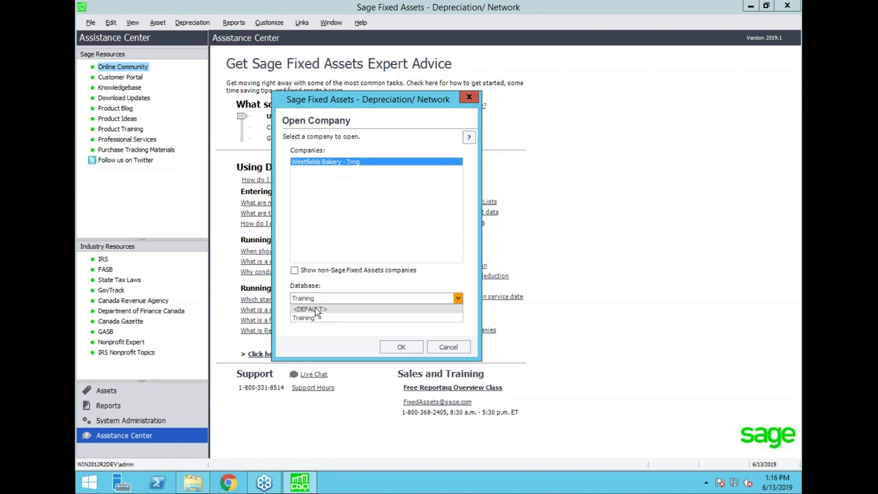
pyautogui.click(318, 310)
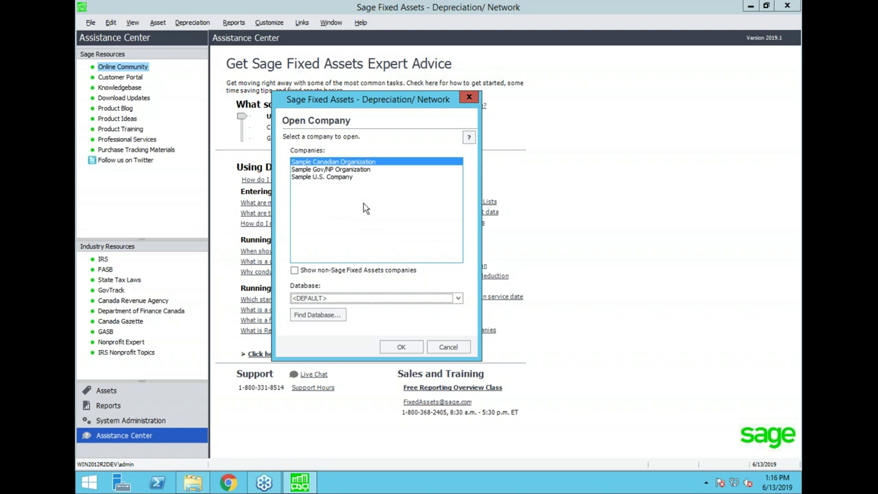
pyautogui.click(333, 177)
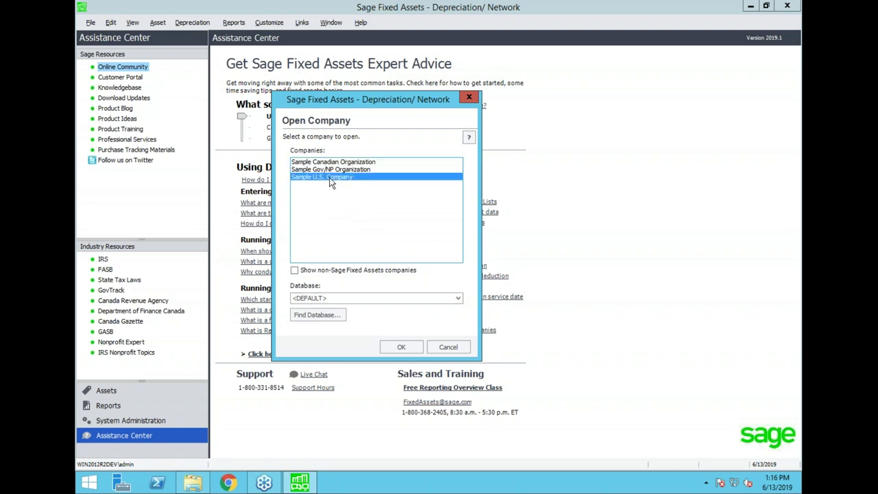
pyautogui.click(402, 347)
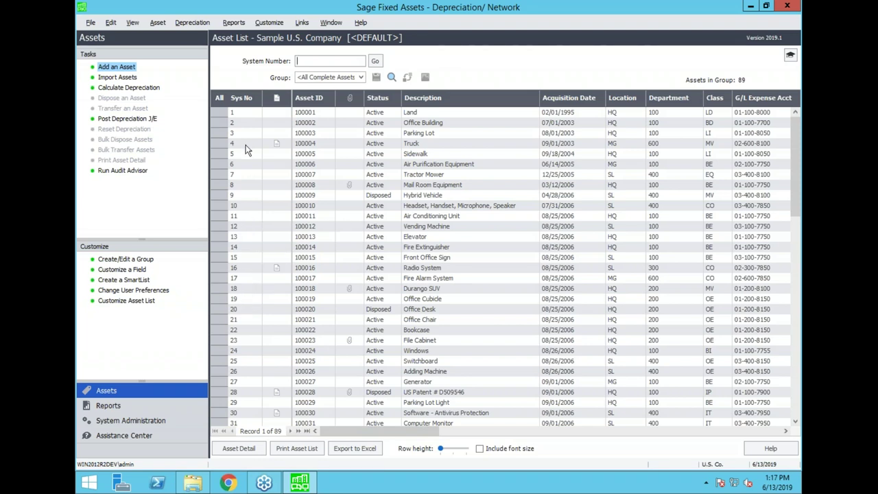
# - Scroll the 89-asset list down past Adding Machine and Secretarial Chair, then back up to Land
pyautogui.click(246, 371)
pyautogui.scroll(-20, 249, 363)
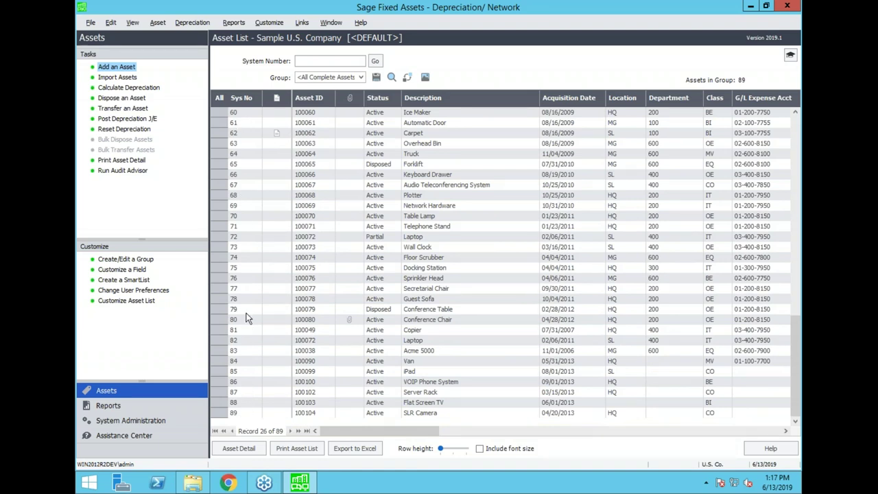
pyautogui.click(241, 289)
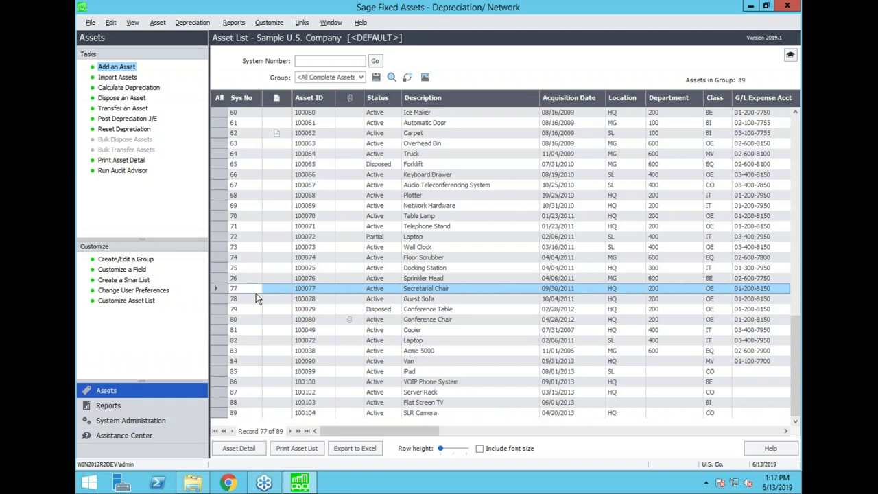
pyautogui.scroll(2, 243, 333)
pyautogui.scroll(18, 241, 335)
pyautogui.click(238, 115)
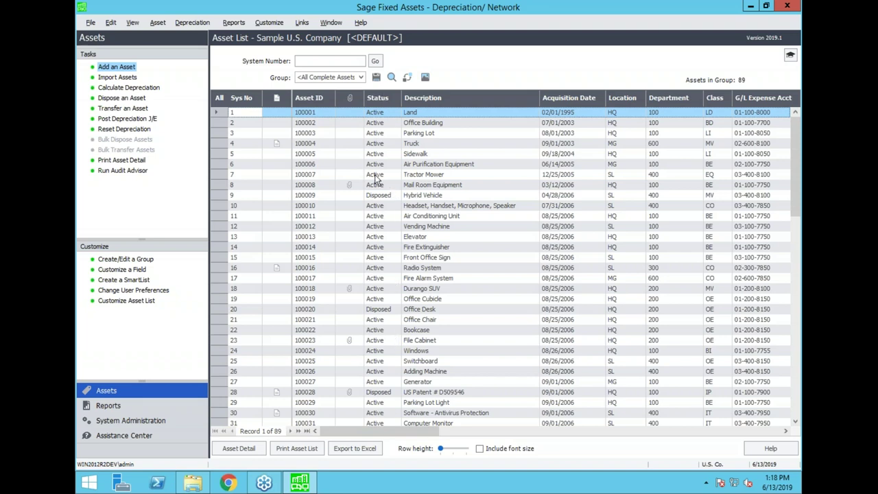
pyautogui.moveTo(419, 432); pyautogui.dragTo(493, 434)
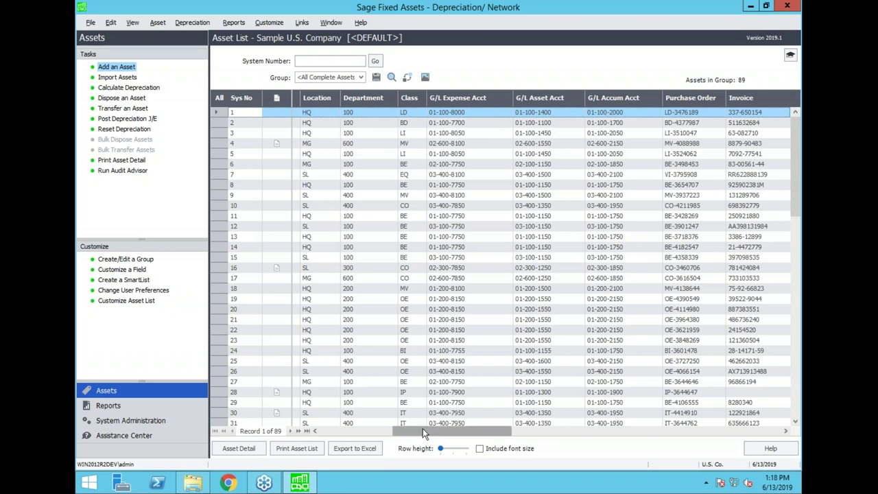
pyautogui.moveTo(423, 428); pyautogui.dragTo(501, 454)
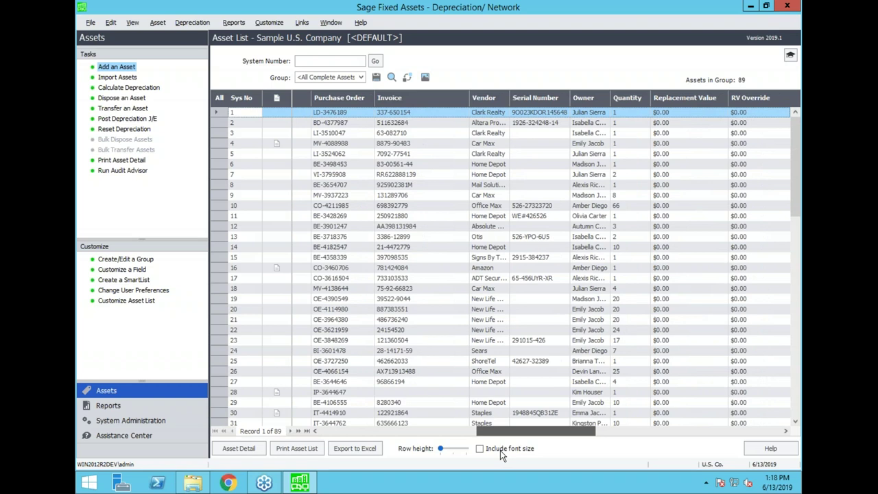
pyautogui.moveTo(500, 450); pyautogui.dragTo(573, 369)
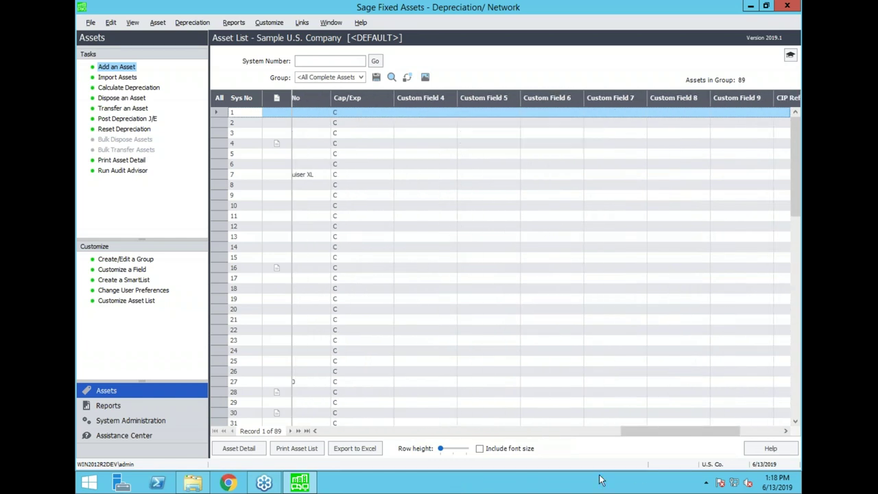
pyautogui.moveTo(631, 426); pyautogui.dragTo(323, 432)
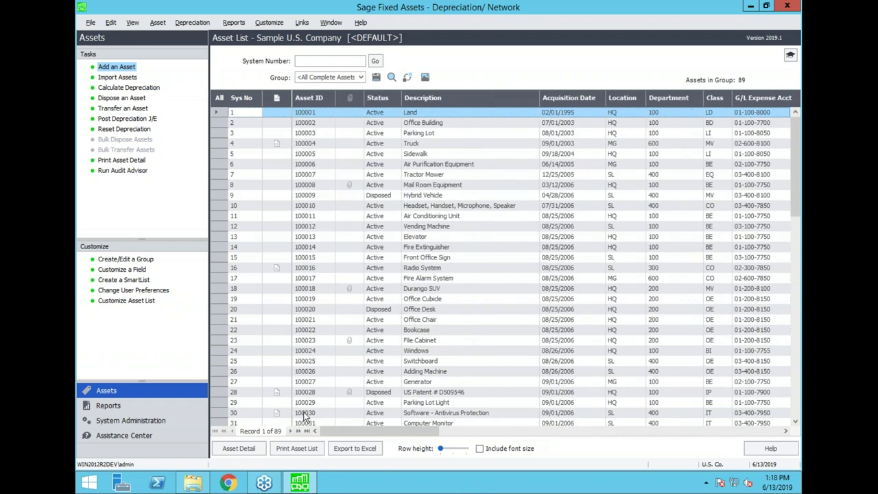
# - Open the asset field customization and review the Asset ID and Class field settings
pyautogui.click(302, 195)
pyautogui.click(269, 23)
pyautogui.click(289, 38)
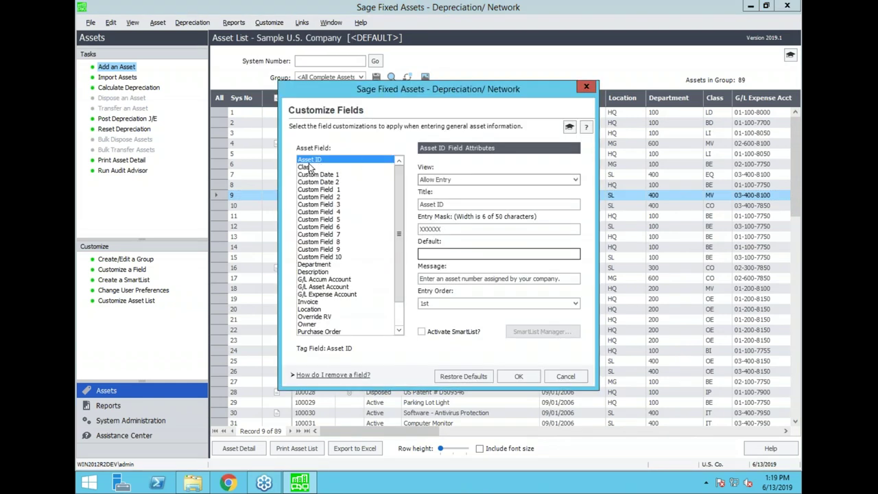
pyautogui.click(306, 167)
pyautogui.click(306, 161)
pyautogui.click(306, 167)
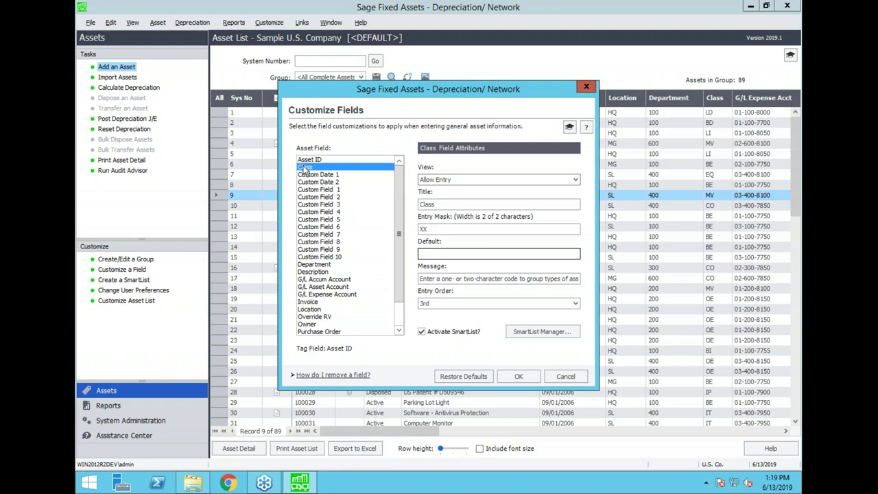
pyautogui.click(308, 161)
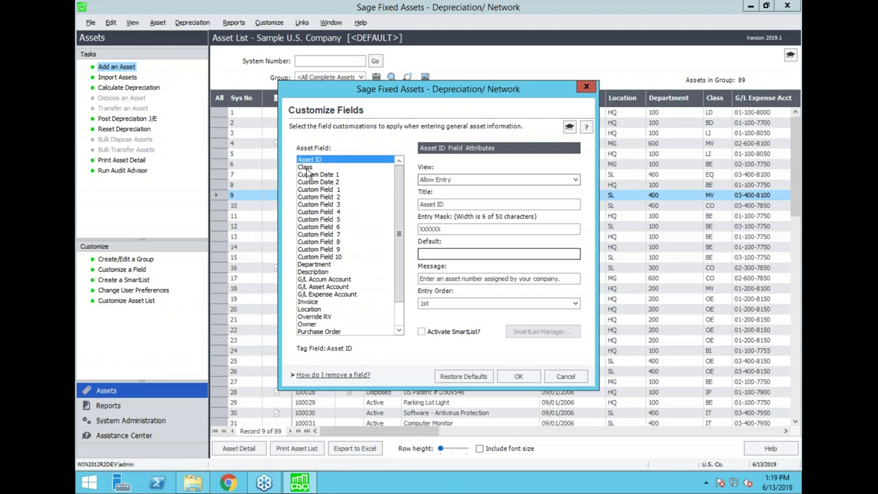
pyautogui.click(312, 168)
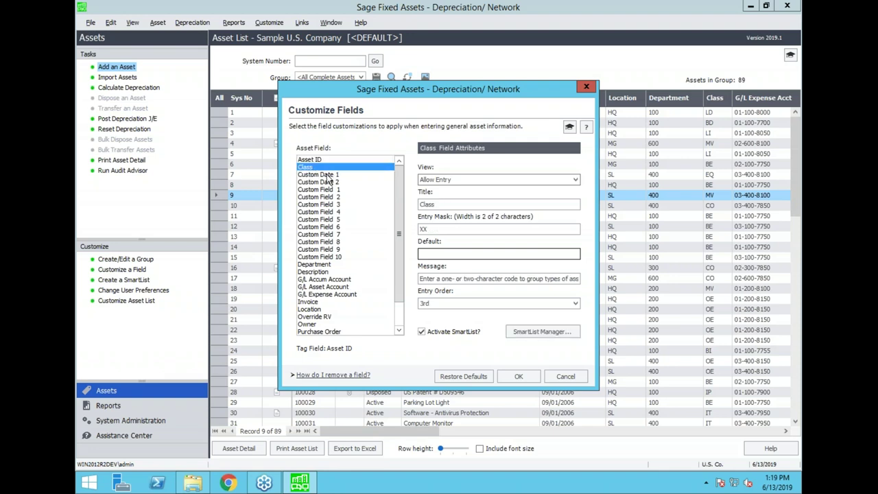
pyautogui.click(328, 175)
pyautogui.click(311, 168)
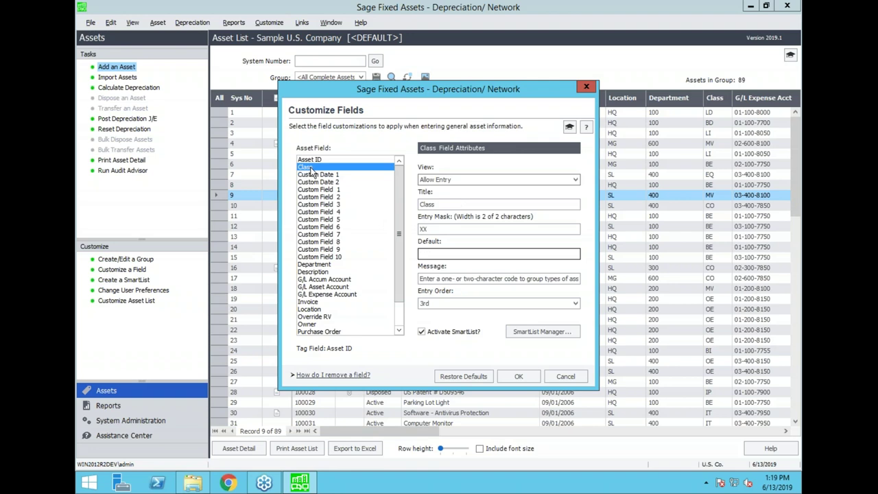
pyautogui.click(442, 206)
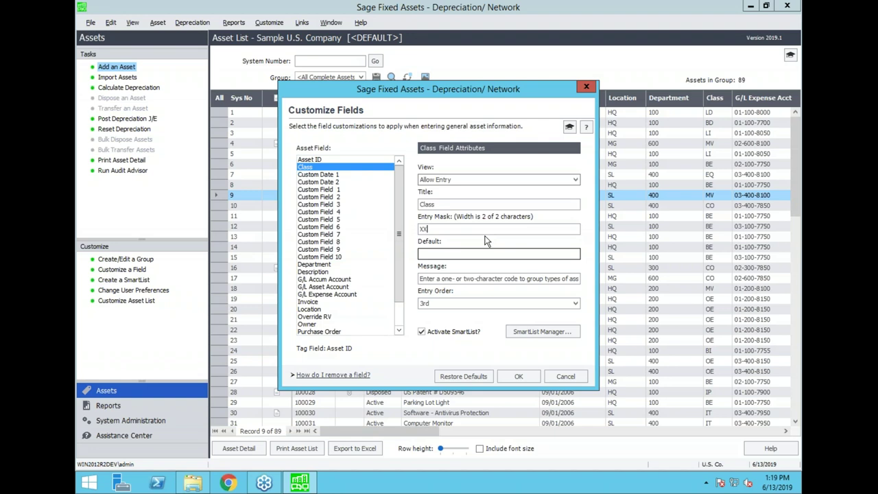
# - Title Custom Date 1 'Warranty Date' and give it the warranty expiry prompt
pyautogui.click(327, 176)
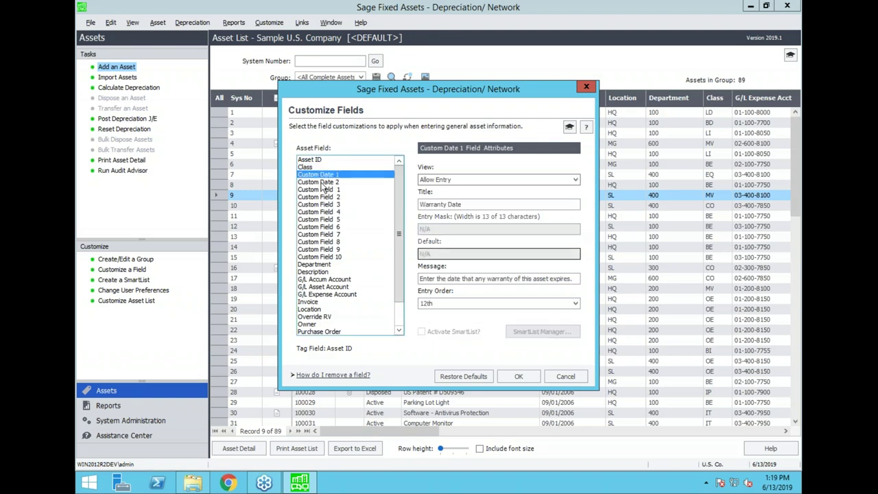
pyautogui.click(321, 189)
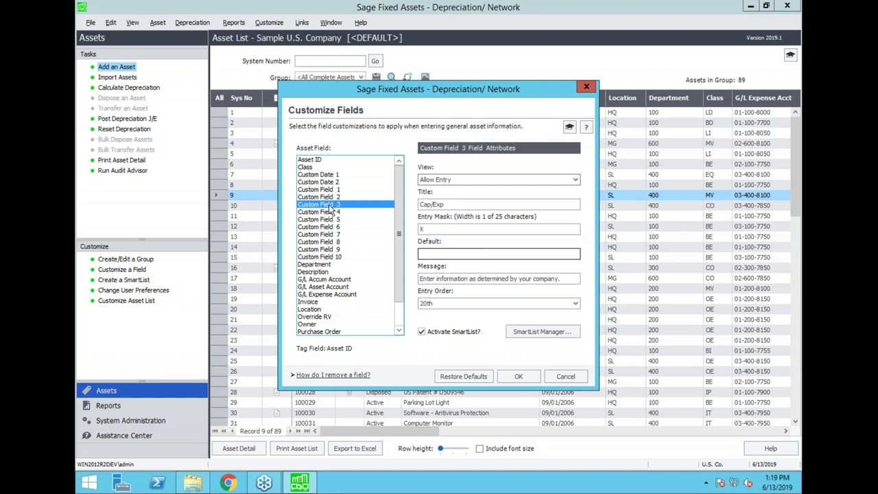
pyautogui.click(328, 175)
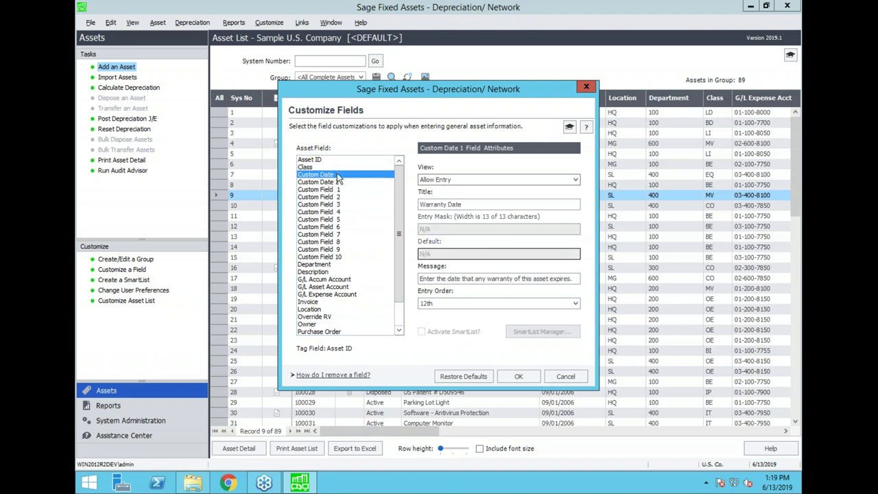
pyautogui.click(467, 204)
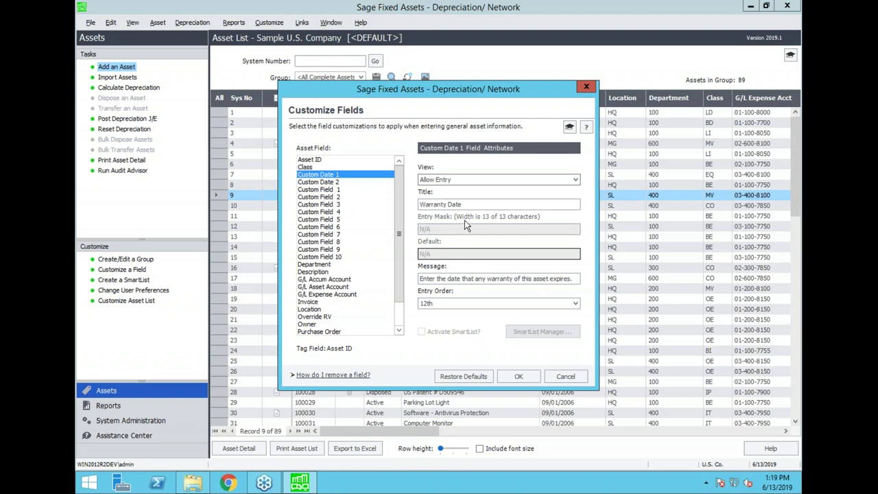
pyautogui.moveTo(400, 234); pyautogui.dragTo(400, 254)
pyautogui.scroll(1, 400, 278)
# - Confirm the Warranty Date field settings and pick the Vending Machine asset in the list
pyautogui.click(524, 381)
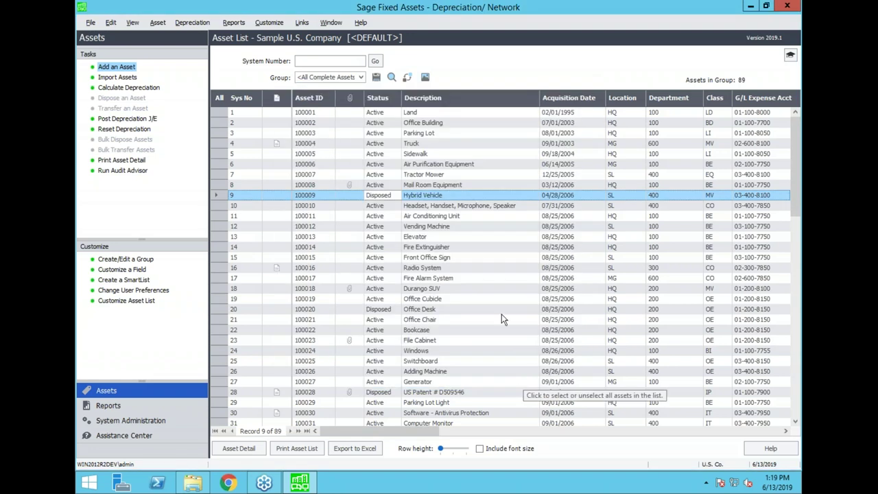
pyautogui.click(409, 227)
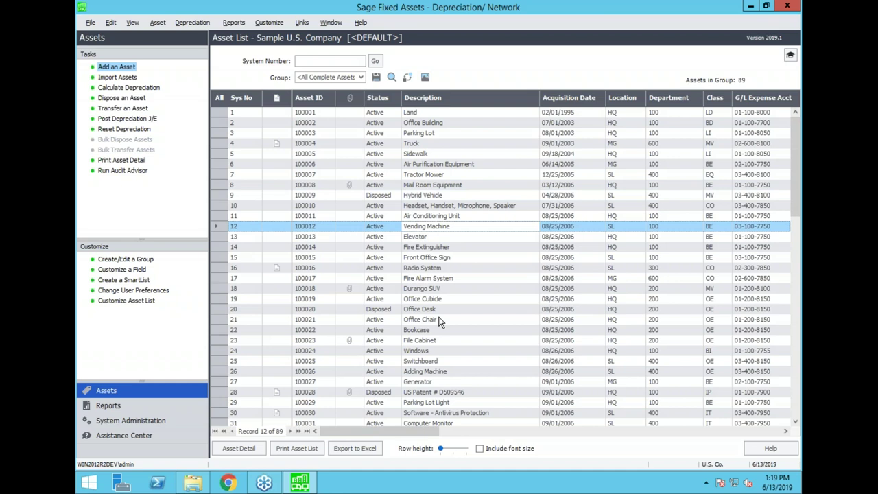
pyautogui.moveTo(382, 435); pyautogui.dragTo(343, 418)
# - Open Parking Lot's details, enlarge General Information, and select G/L Expense Acct 01-100-8050
pyautogui.doubleClick(317, 133)
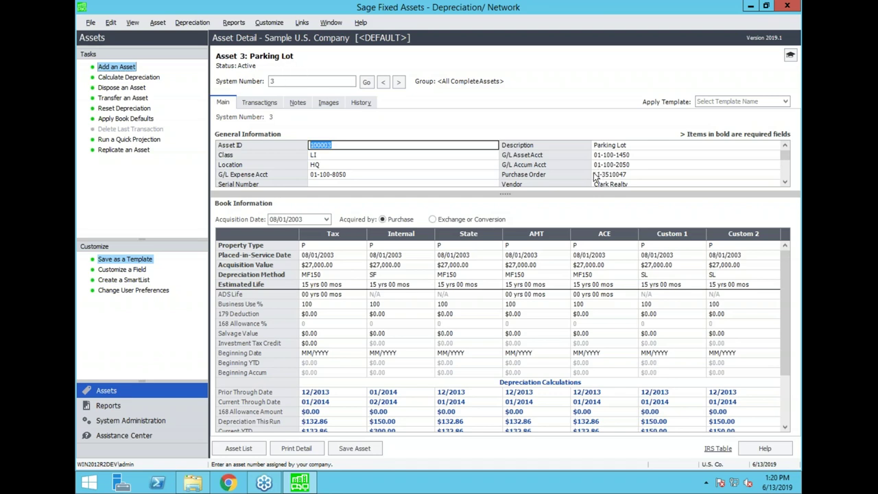
pyautogui.moveTo(491, 195); pyautogui.dragTo(475, 294)
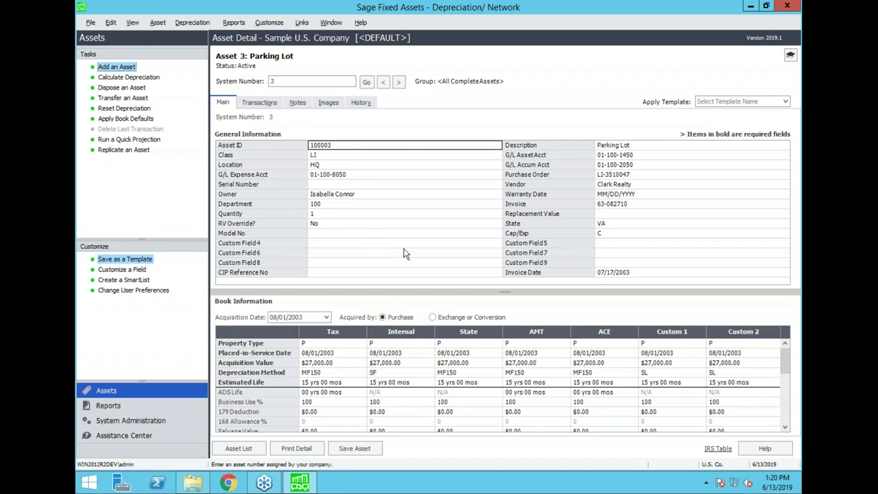
pyautogui.click(411, 175)
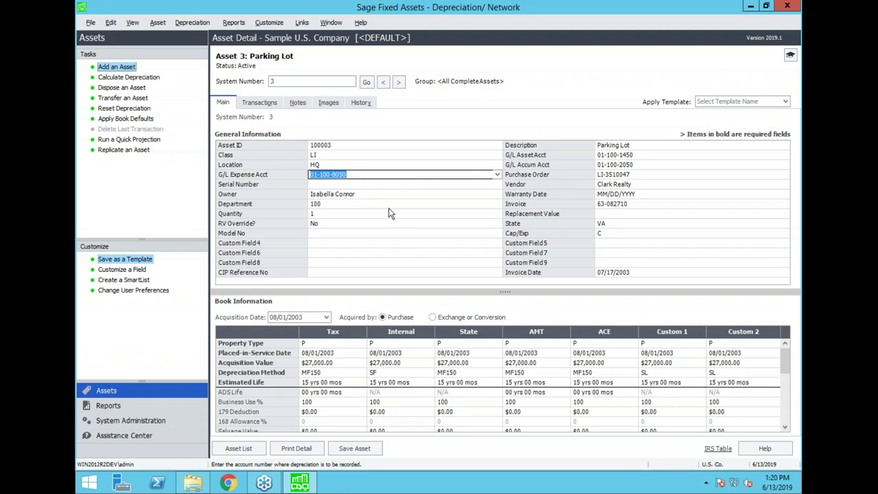
pyautogui.click(497, 176)
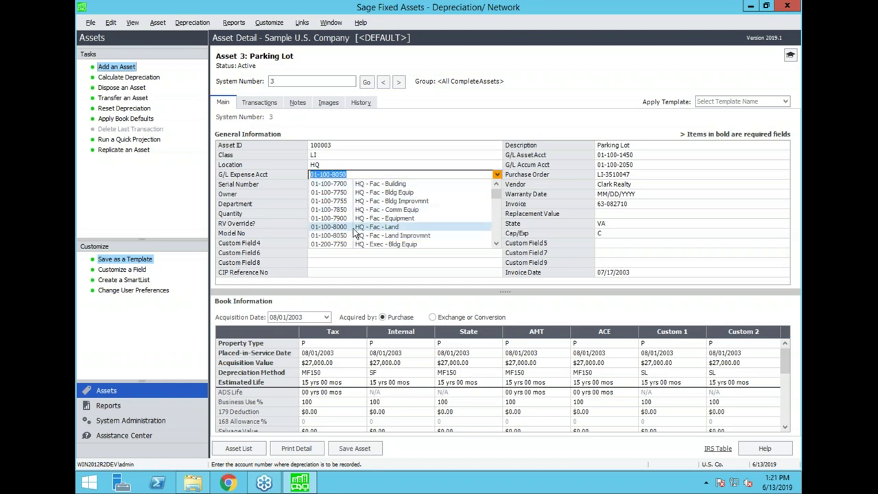
pyautogui.scroll(-5, 370, 213)
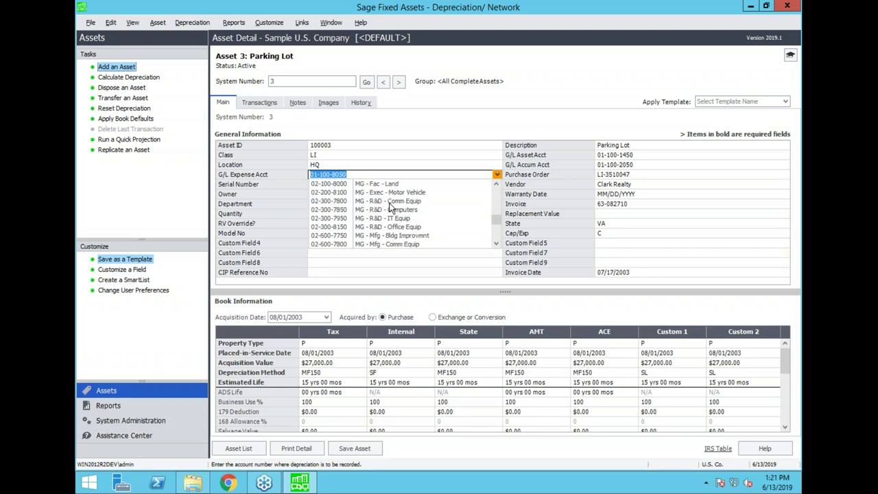
pyautogui.scroll(5, 387, 199)
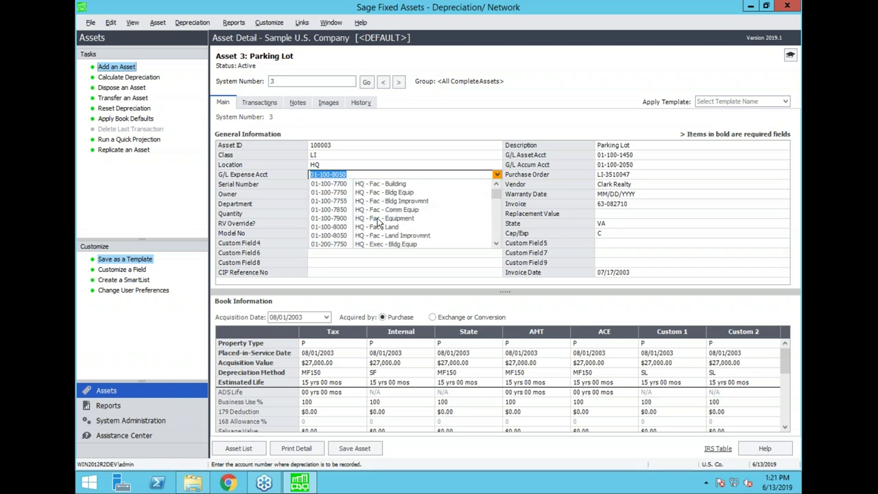
pyautogui.scroll(-5, 376, 225)
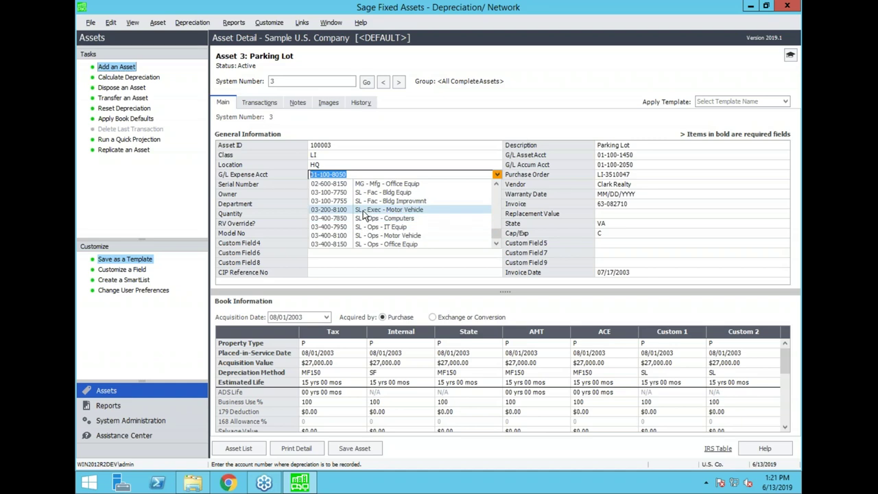
pyautogui.scroll(5, 365, 217)
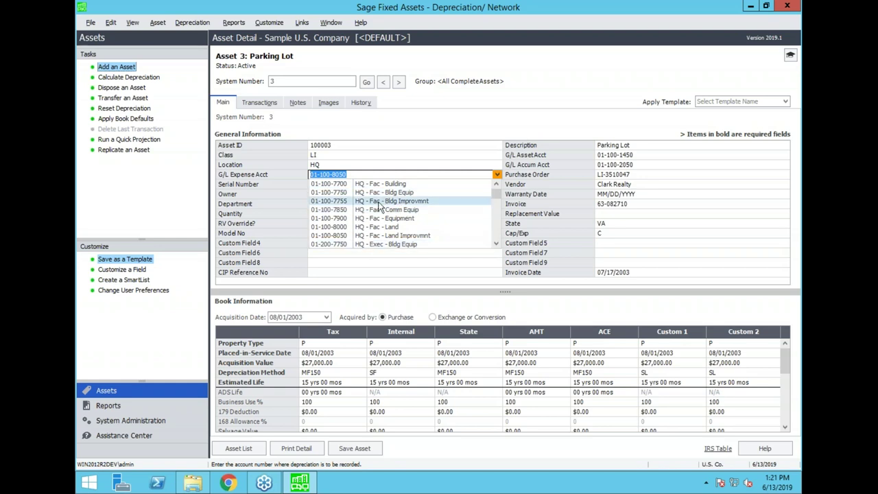
pyautogui.click(362, 235)
pyautogui.click(412, 215)
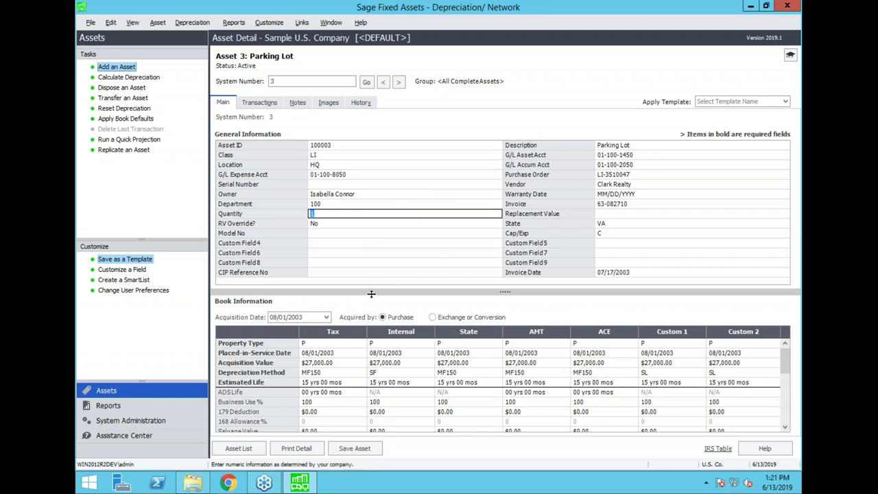
pyautogui.moveTo(367, 292); pyautogui.dragTo(367, 204)
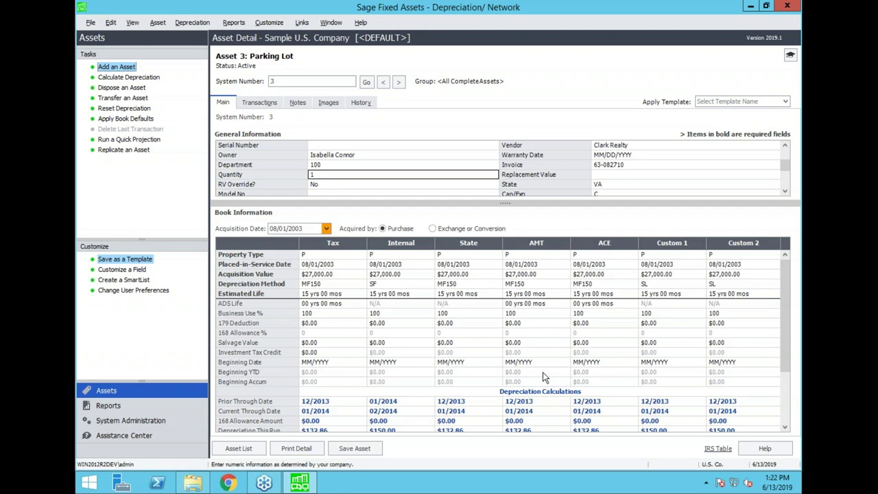
pyautogui.scroll(-3, 789, 323)
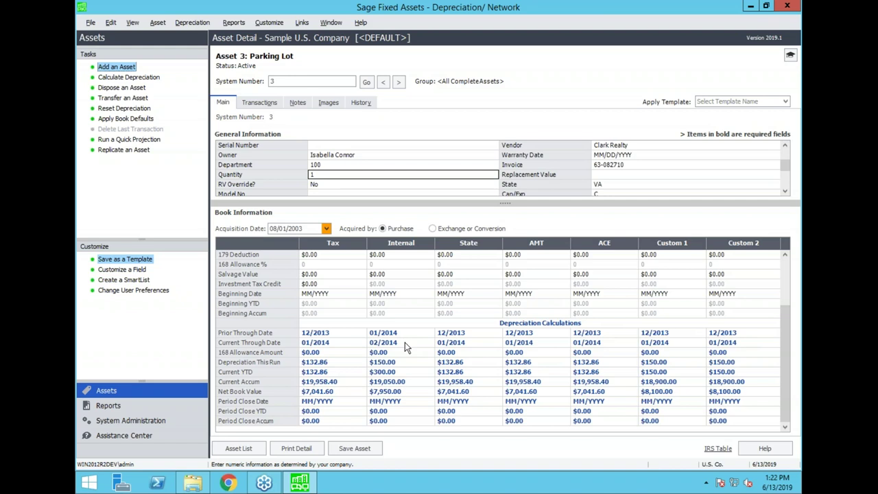
pyautogui.moveTo(785, 333); pyautogui.dragTo(786, 272)
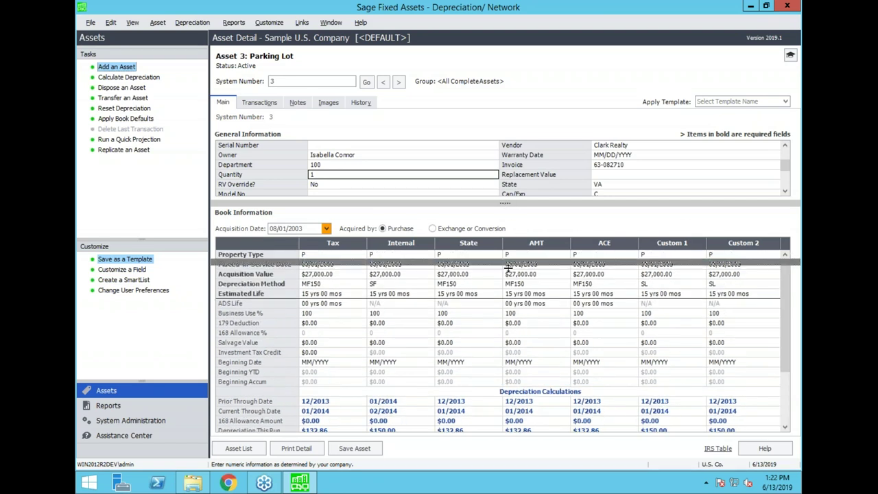
pyautogui.moveTo(505, 204); pyautogui.dragTo(493, 282)
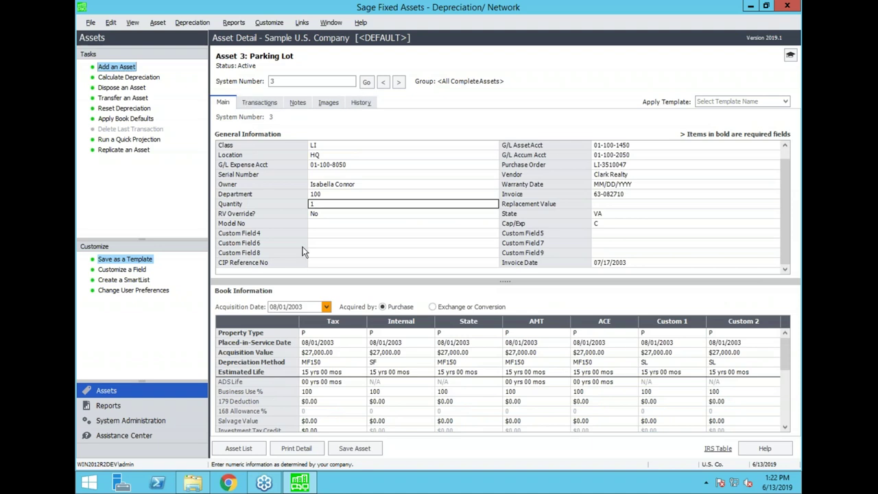
# - On the Transactions tab, step through records to Asset 9 Hybrid Vehicle, disposed 6/8/2010
pyautogui.click(251, 104)
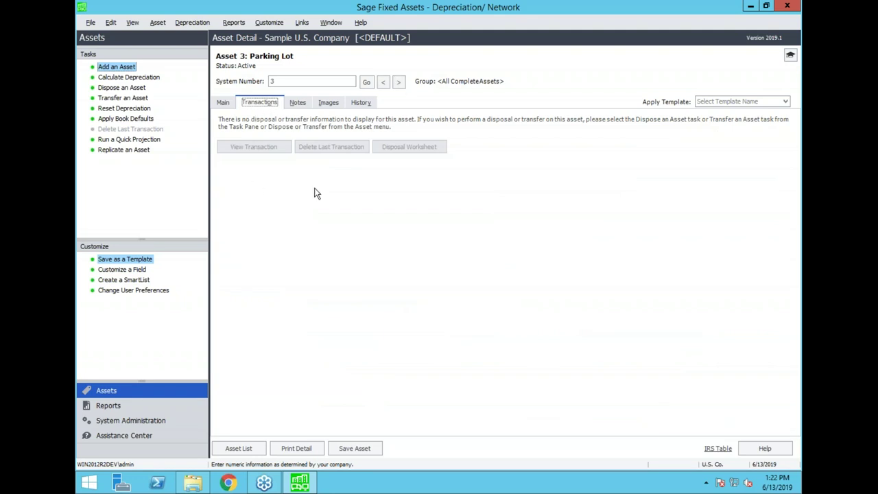
pyautogui.click(398, 82)
pyautogui.click(398, 82)
pyautogui.click(398, 83)
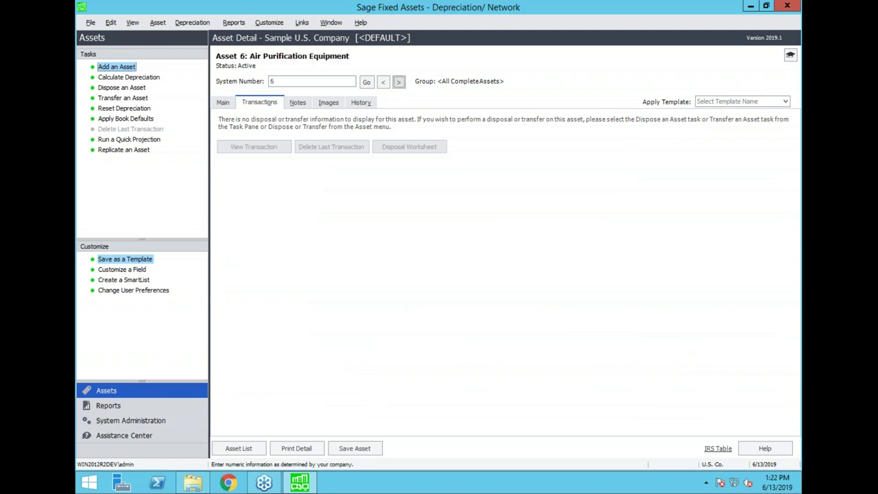
pyautogui.click(398, 83)
pyautogui.click(398, 82)
pyautogui.click(398, 81)
pyautogui.click(398, 81)
pyautogui.click(383, 82)
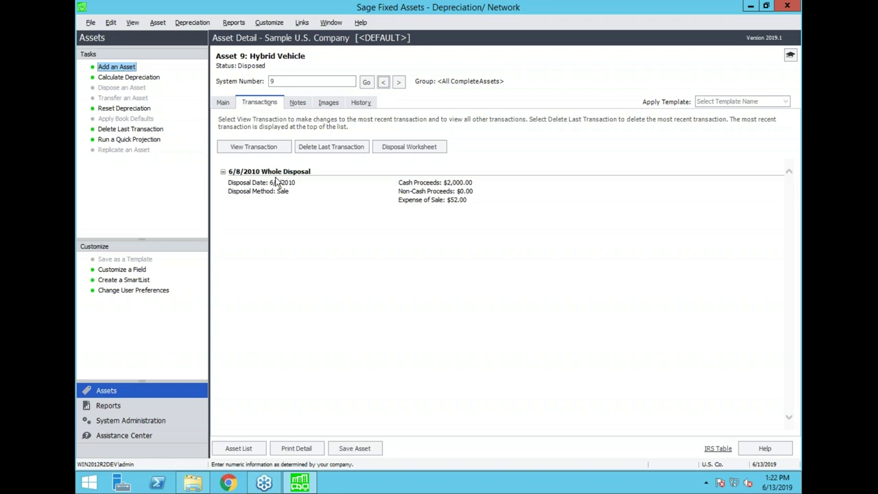
pyautogui.click(295, 101)
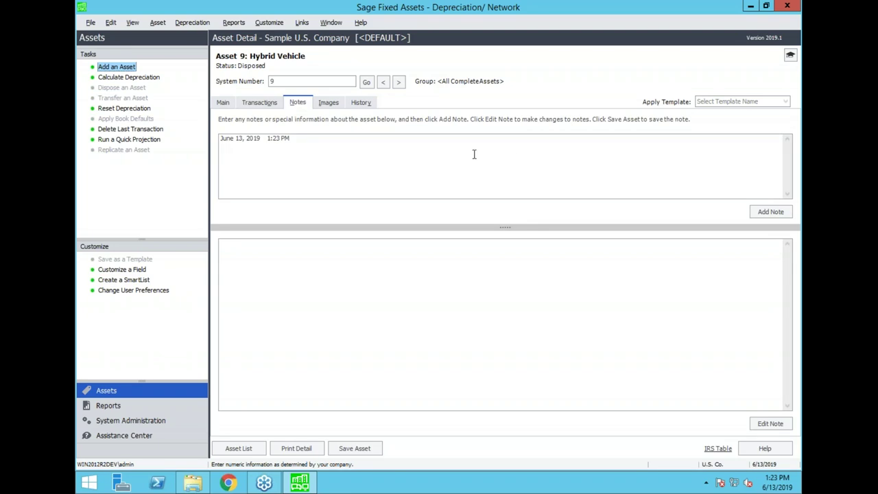
# - Enter and add the note 'This asset was disposed in 2010.' on the Hybrid Vehicle's Notes tab
pyautogui.write('This asset was disposed in 2010.')
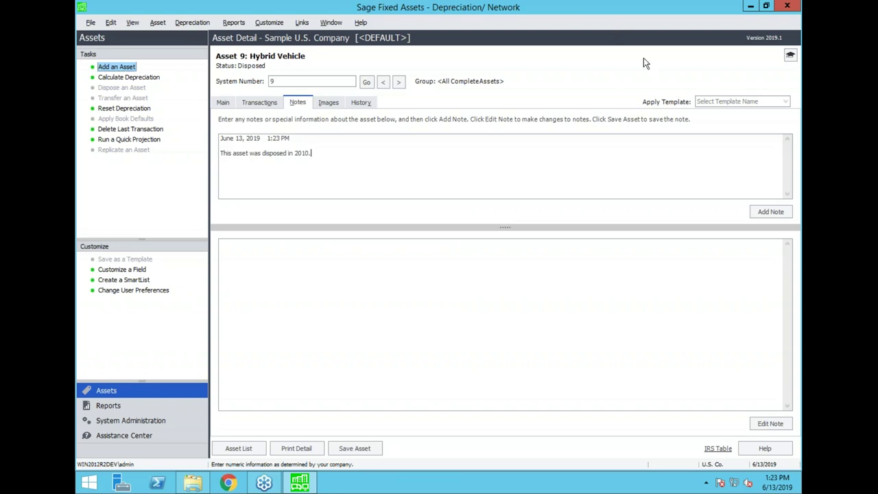
pyautogui.click(763, 212)
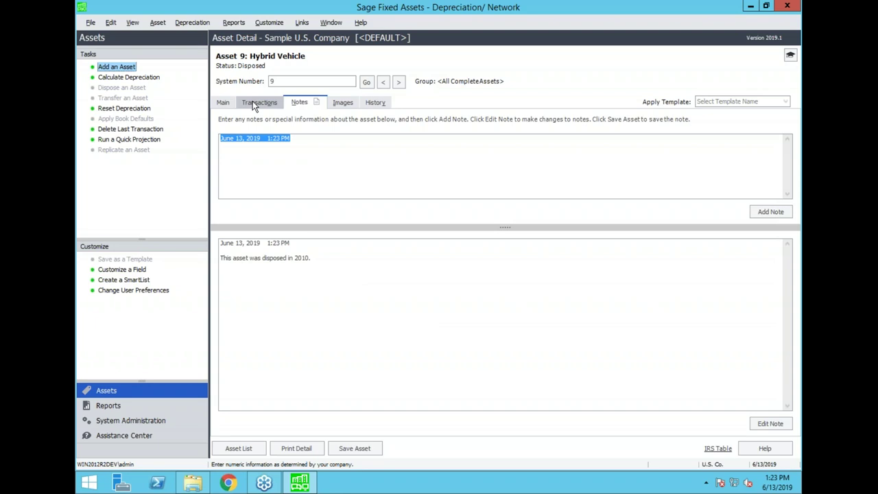
# - Check Images, return to the list without saving, and open Mail Room Equipment
pyautogui.click(342, 103)
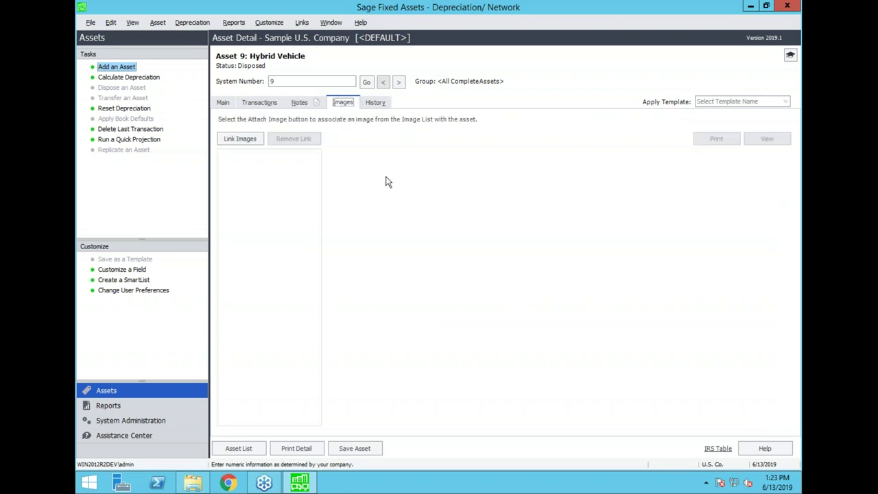
pyautogui.click(237, 449)
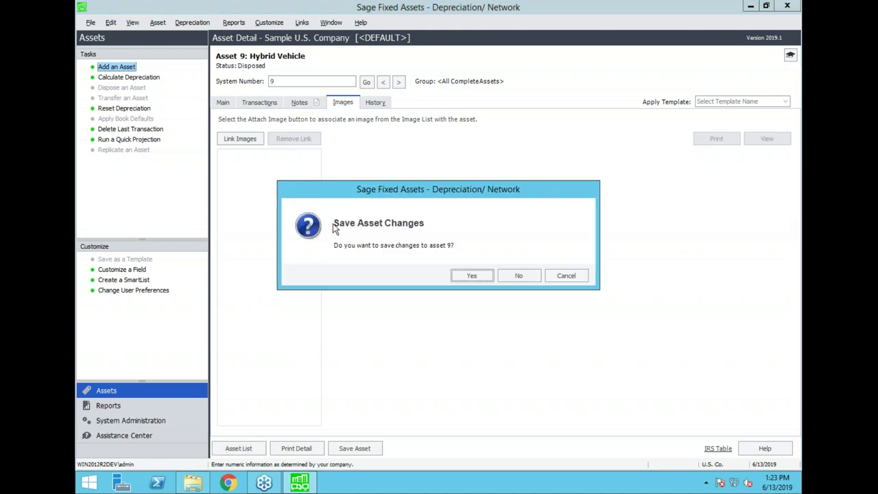
pyautogui.click(519, 275)
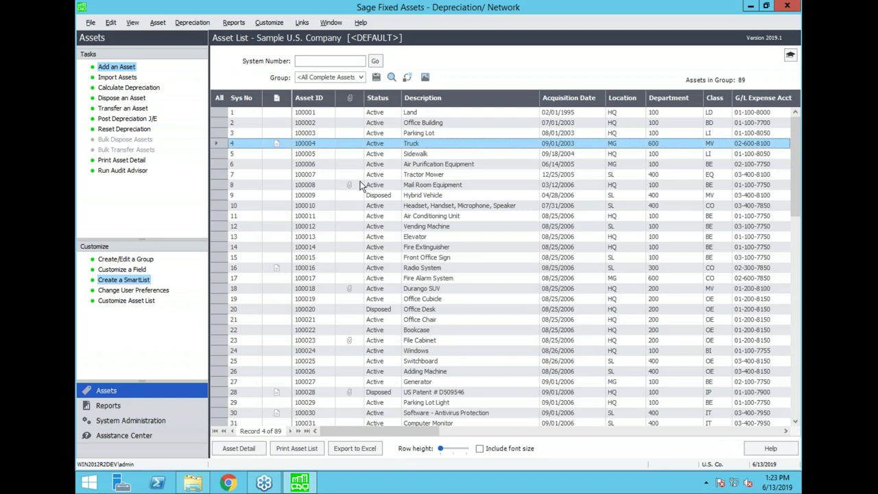
pyautogui.click(359, 185)
pyautogui.doubleClick(370, 191)
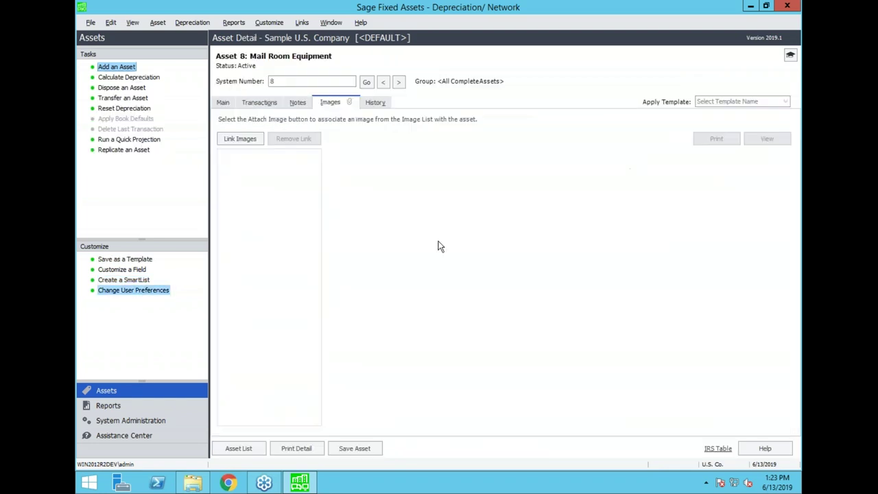
# - Browse neighbouring records from Parking Lot to Tractor Mower, then open Durango SUV from the list
pyautogui.click(383, 82)
pyautogui.click(383, 82)
pyautogui.click(383, 81)
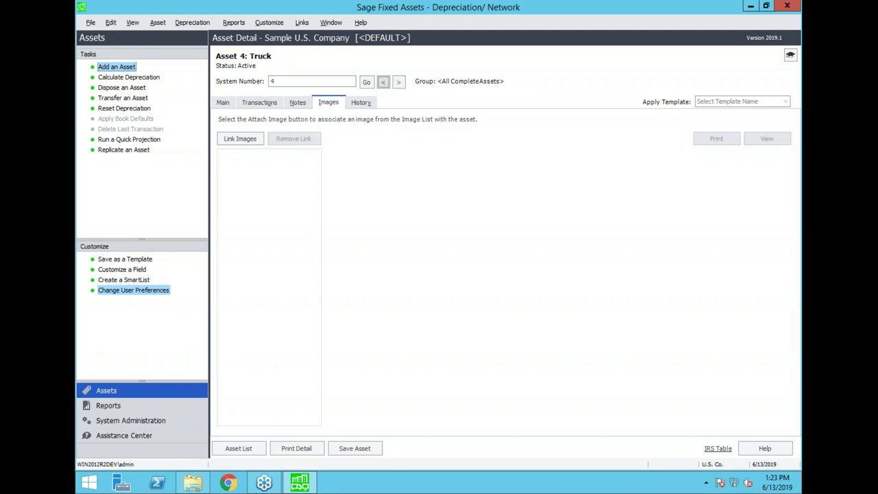
pyautogui.click(383, 82)
pyautogui.click(398, 81)
pyautogui.click(398, 82)
pyautogui.click(398, 82)
pyautogui.click(397, 82)
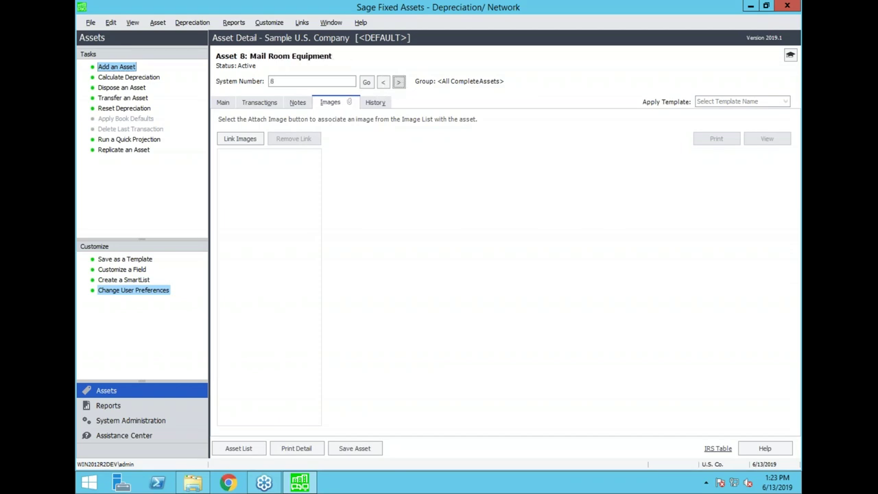
pyautogui.click(401, 82)
pyautogui.click(401, 86)
pyautogui.click(238, 448)
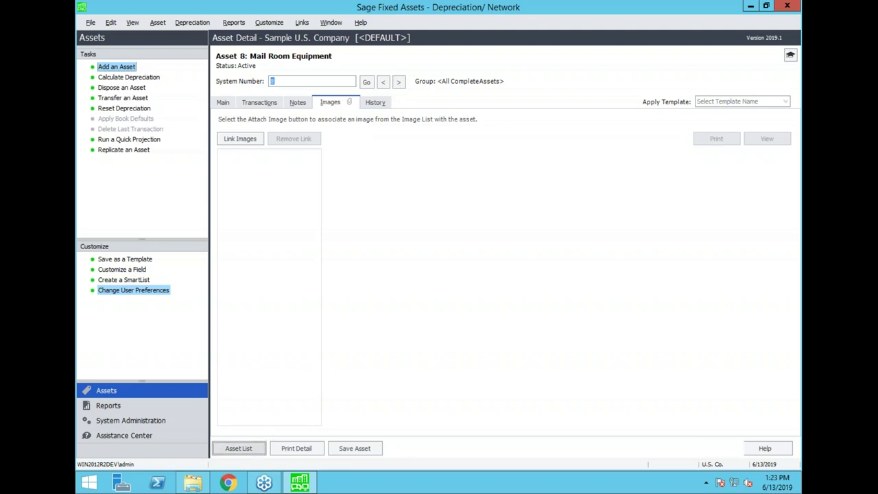
pyautogui.doubleClick(348, 288)
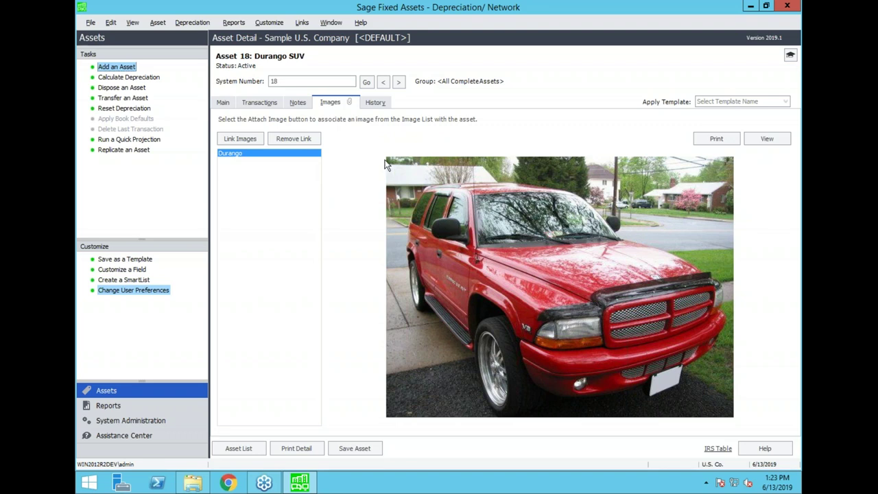
# - View the Durango photo and scroll through its History columns before returning to the Main tab
pyautogui.click(244, 153)
pyautogui.click(372, 103)
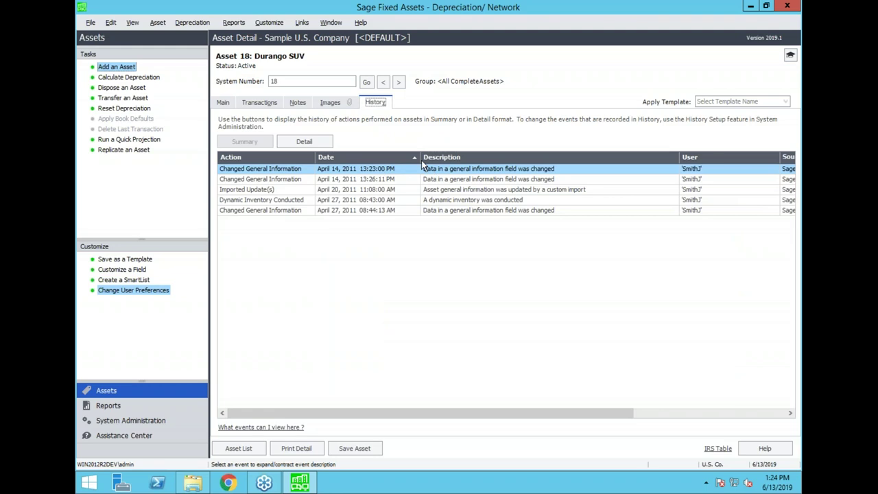
pyautogui.moveTo(335, 415); pyautogui.dragTo(412, 417)
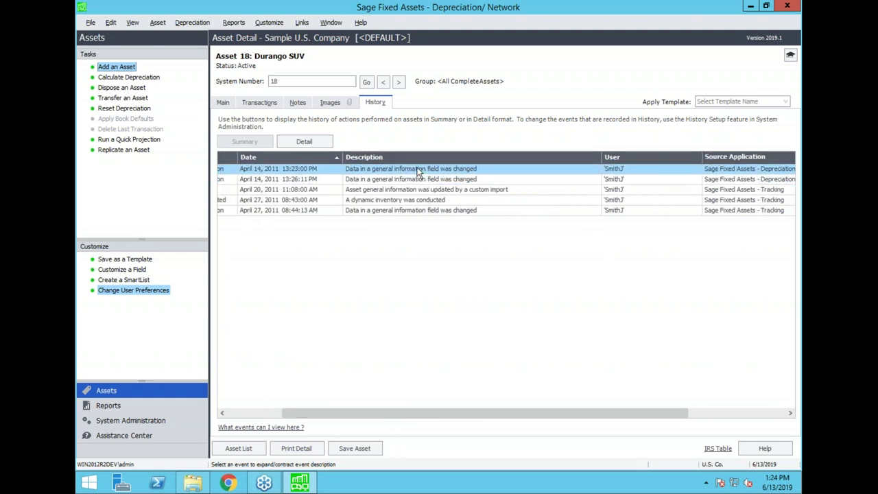
pyautogui.moveTo(339, 415); pyautogui.dragTo(279, 414)
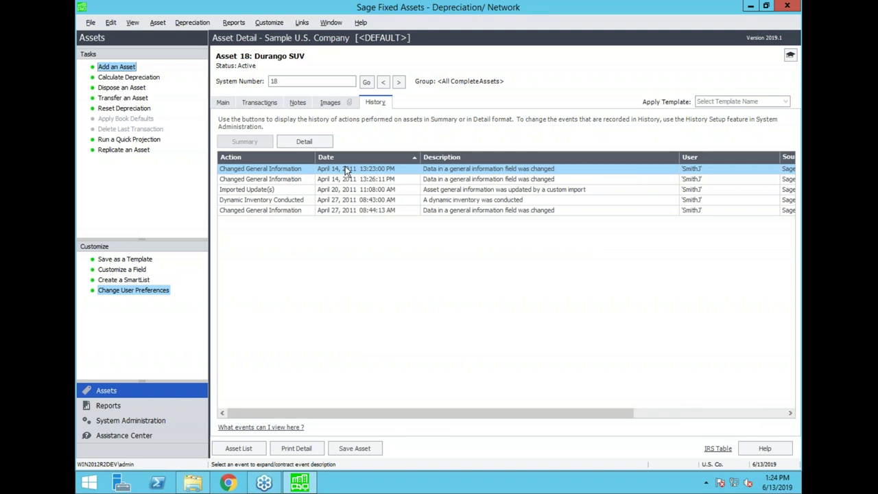
pyautogui.click(223, 103)
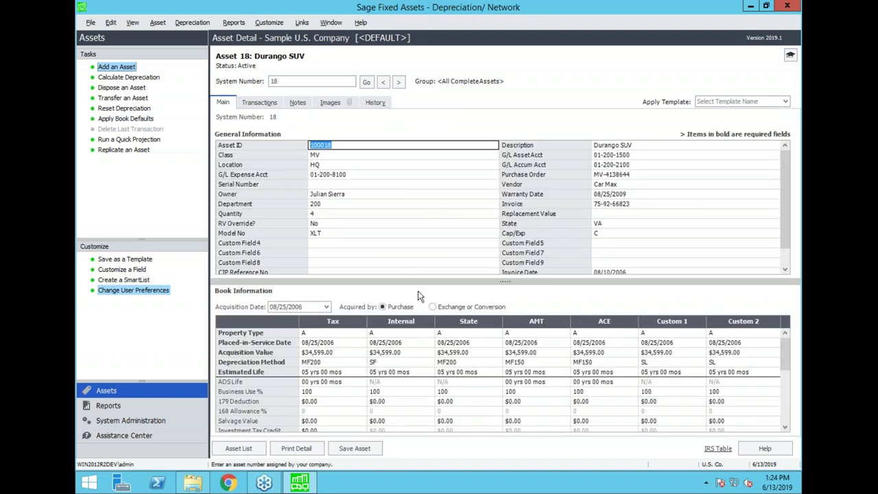
# - Expand Book Information to show the Durango SUV's Internal book: SF, 5 years, $34,599.00 accumulated
pyautogui.moveTo(405, 282); pyautogui.dragTo(383, 180)
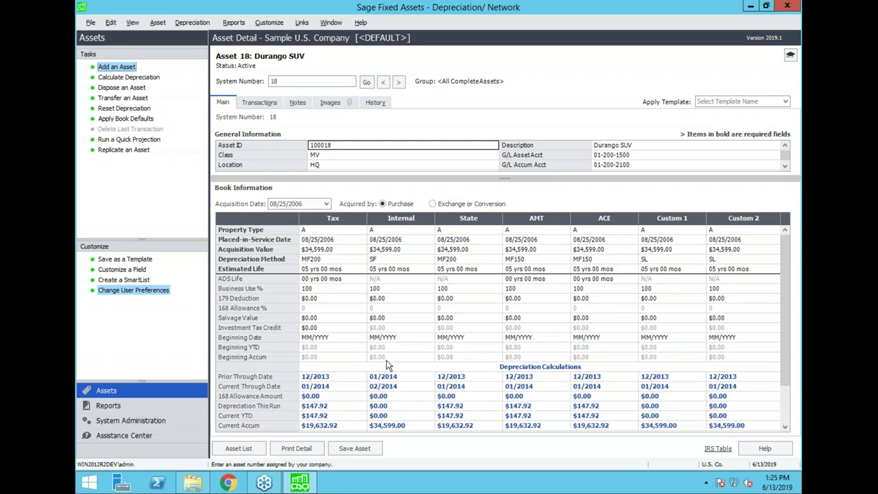
pyautogui.click(378, 287)
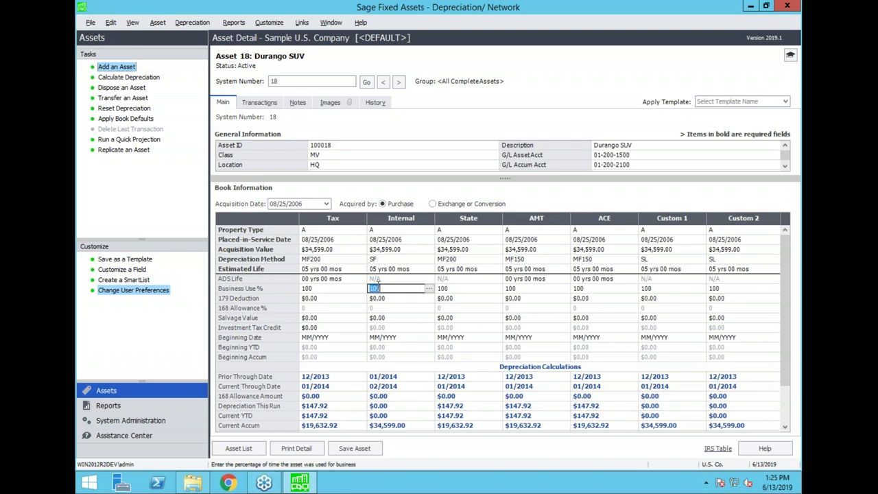
# - Review the Internal property type, in-service date and value, and keep the Tax method MF200
pyautogui.click(387, 231)
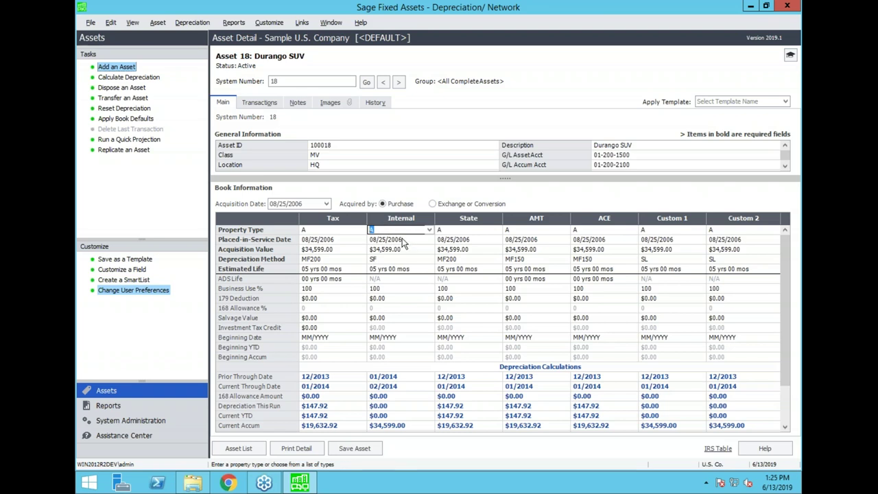
pyautogui.click(404, 240)
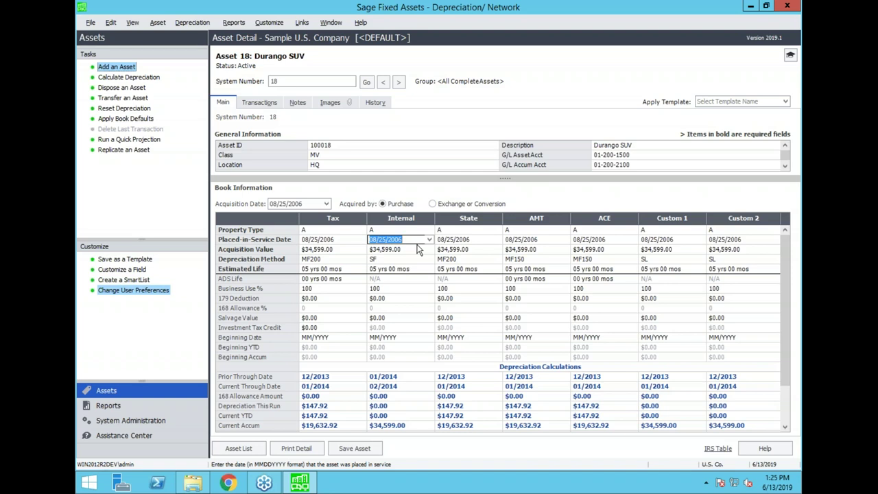
pyautogui.click(403, 252)
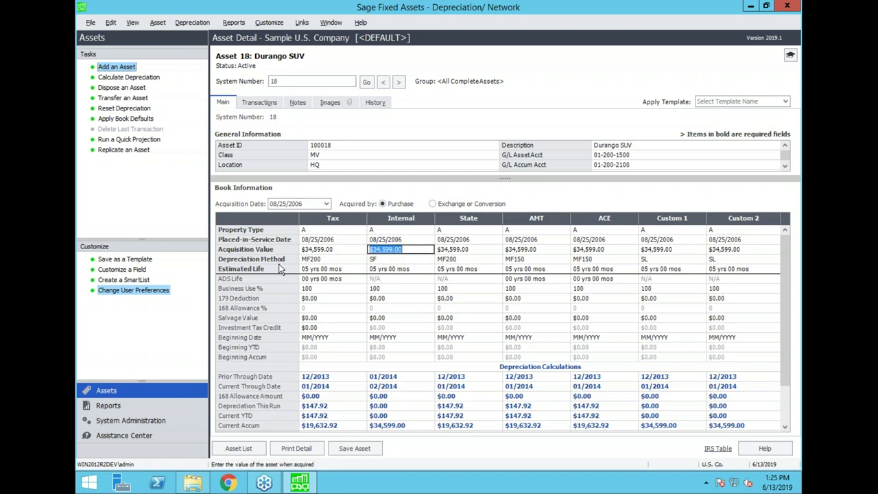
pyautogui.click(348, 260)
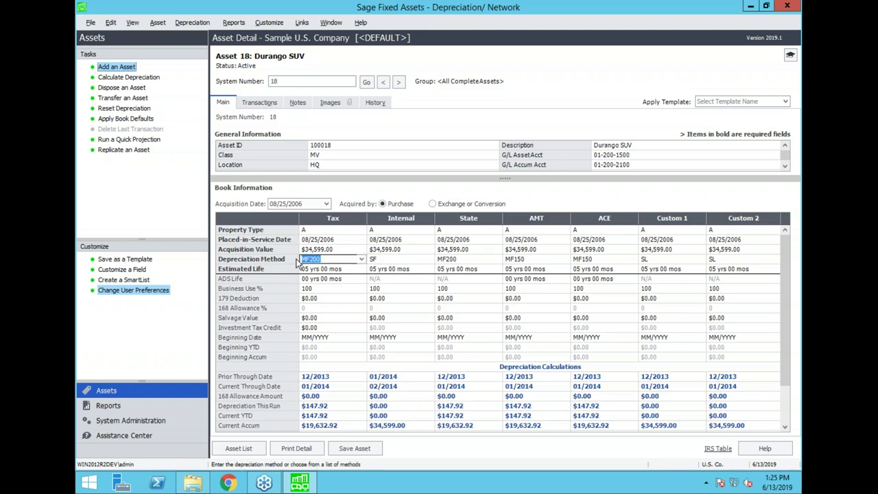
pyautogui.click(362, 261)
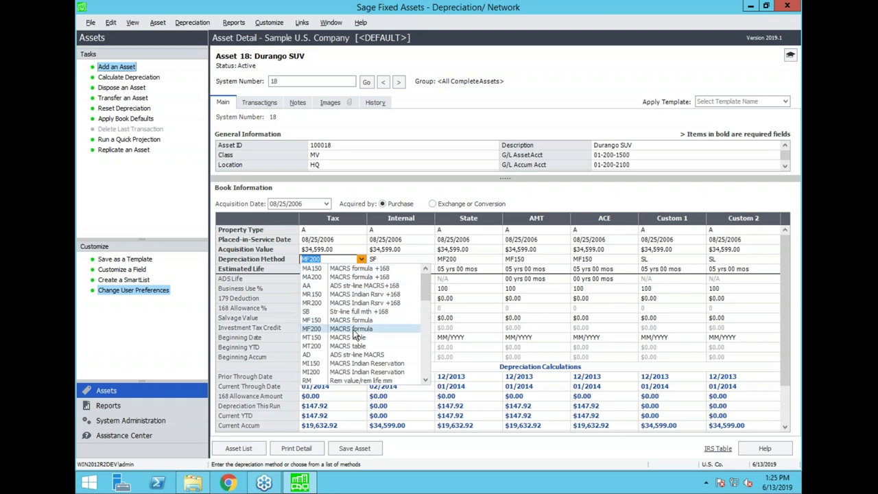
pyautogui.scroll(-4, 360, 353)
pyautogui.scroll(4, 361, 343)
pyautogui.click(362, 260)
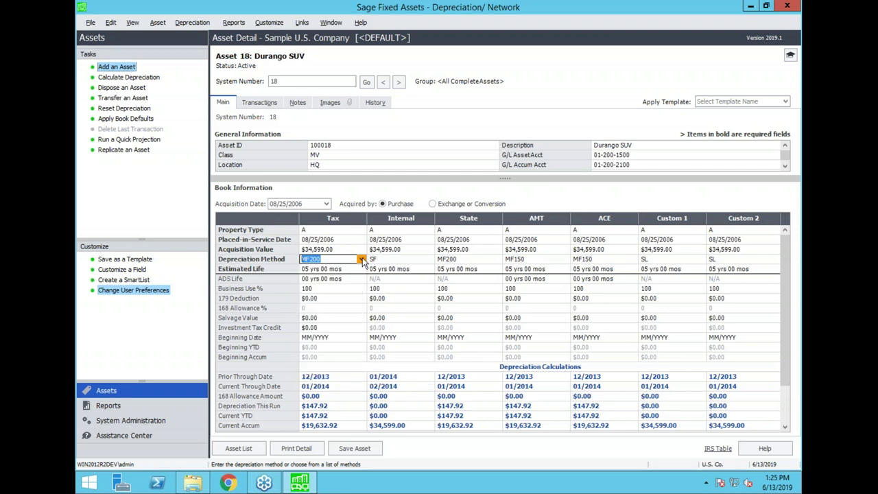
# - Check the Tax estimated life choices and keep 05 yrs 00 mos
pyautogui.click(361, 269)
pyautogui.click(361, 271)
pyautogui.click(362, 271)
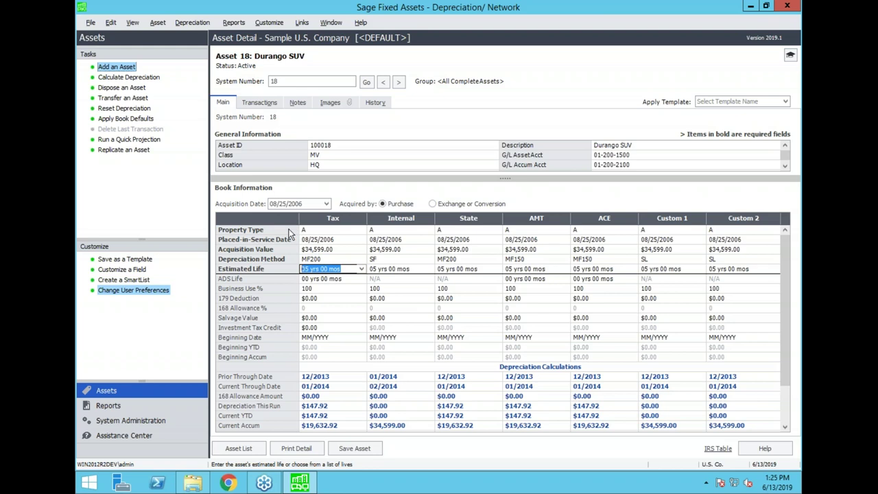
pyautogui.click(362, 270)
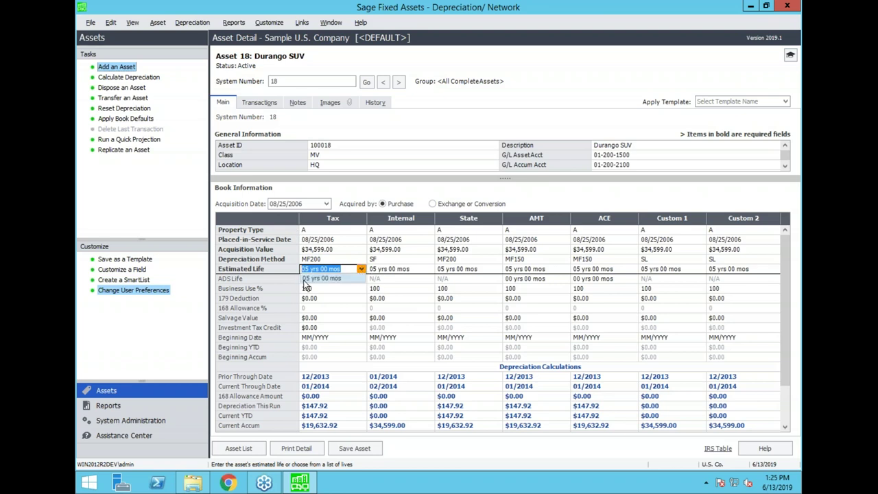
pyautogui.click(322, 279)
# - Review Tax business use, in-service date and methods, and the Internal SF method, then return to Asset List
pyautogui.click(333, 289)
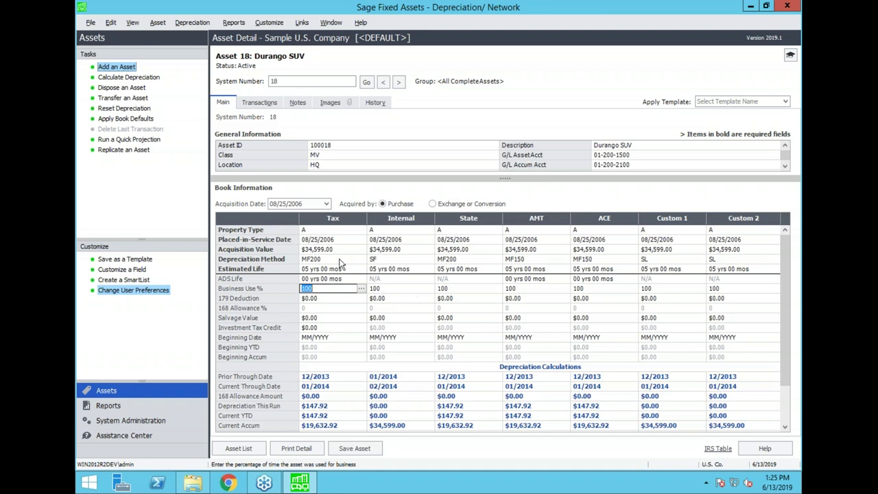
pyautogui.click(348, 261)
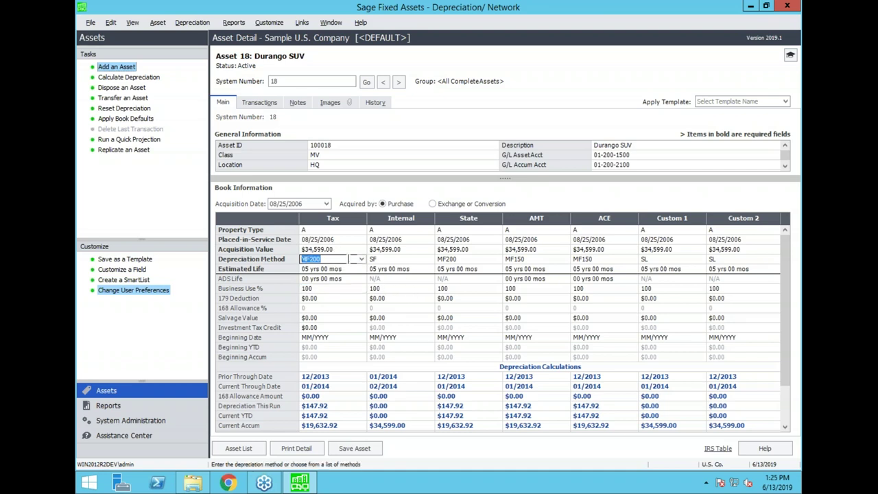
pyautogui.click(357, 241)
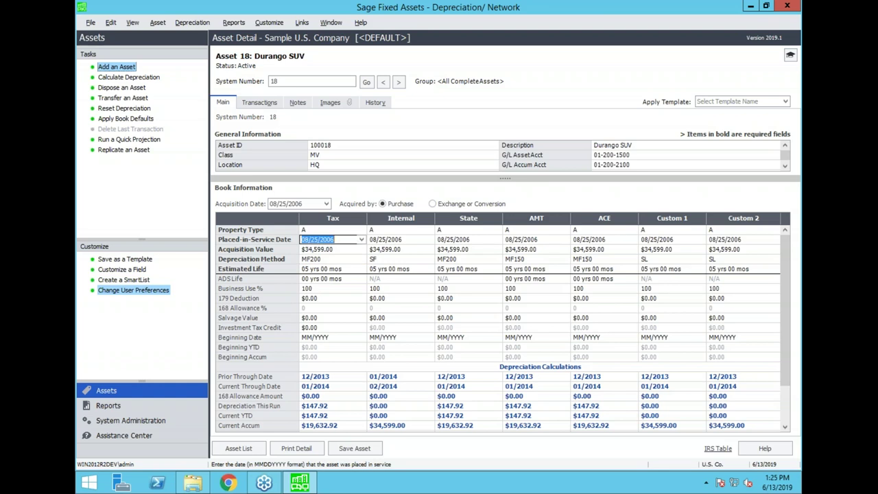
pyautogui.click(354, 258)
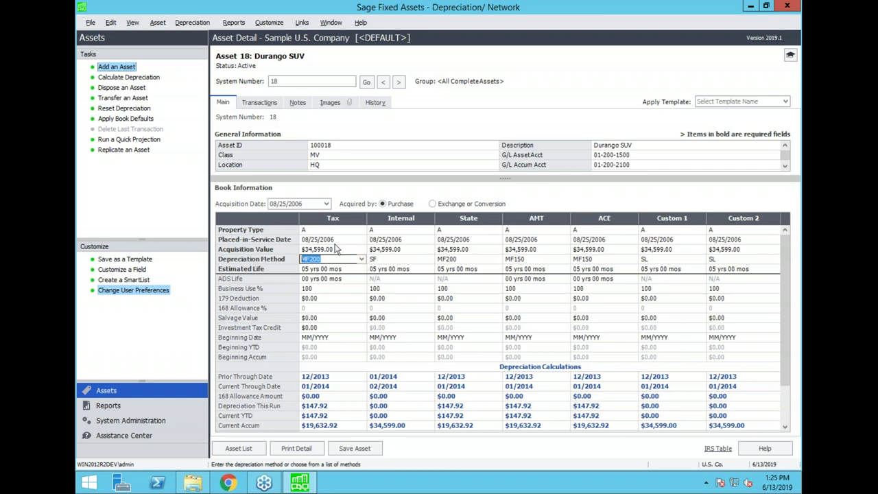
pyautogui.click(415, 259)
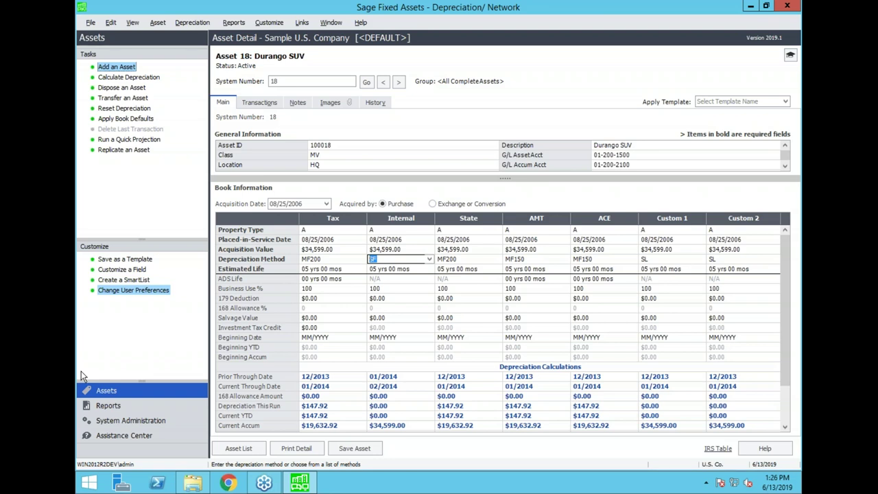
pyautogui.click(234, 448)
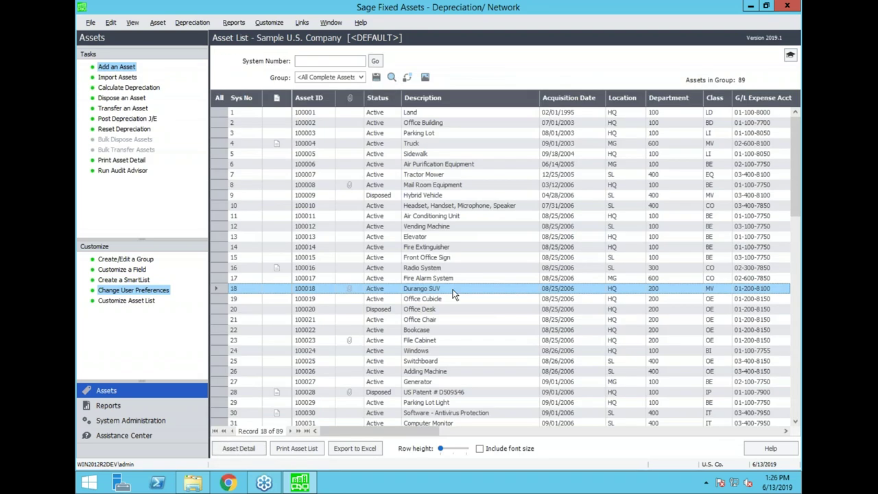
# - Select the Headset and Tractor Mower assets, then browse the Group list without choosing
pyautogui.click(483, 206)
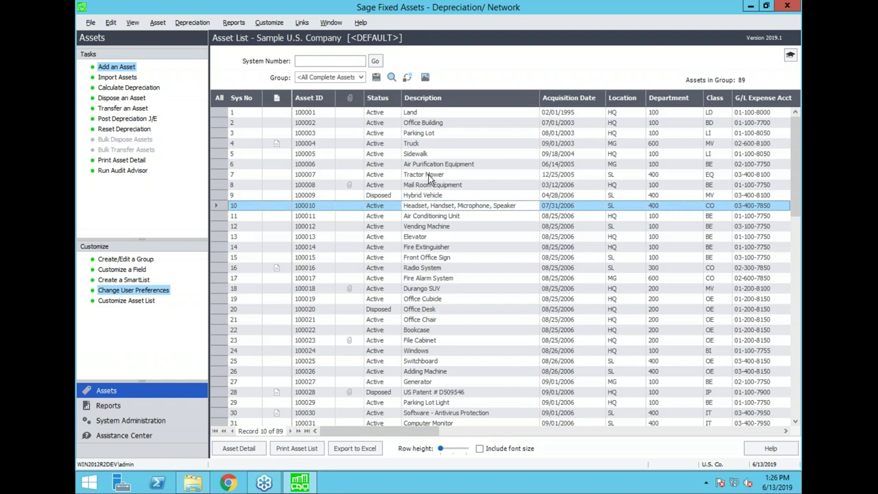
pyautogui.click(568, 176)
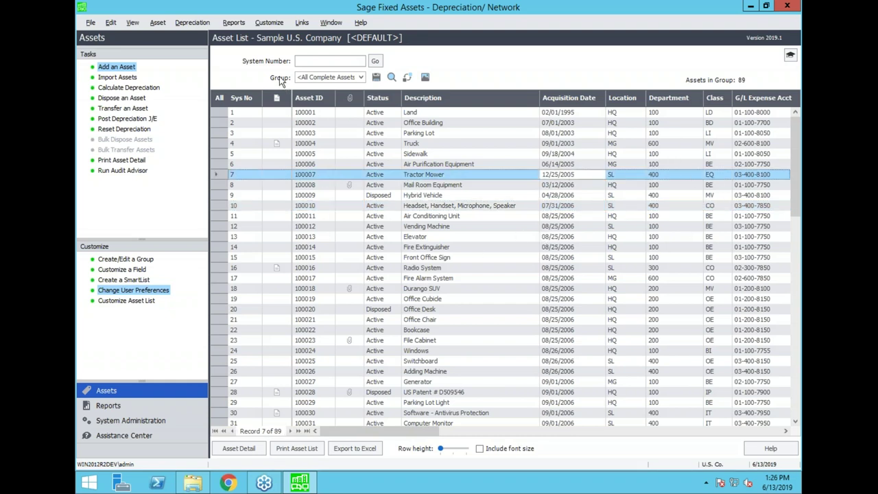
pyautogui.click(361, 79)
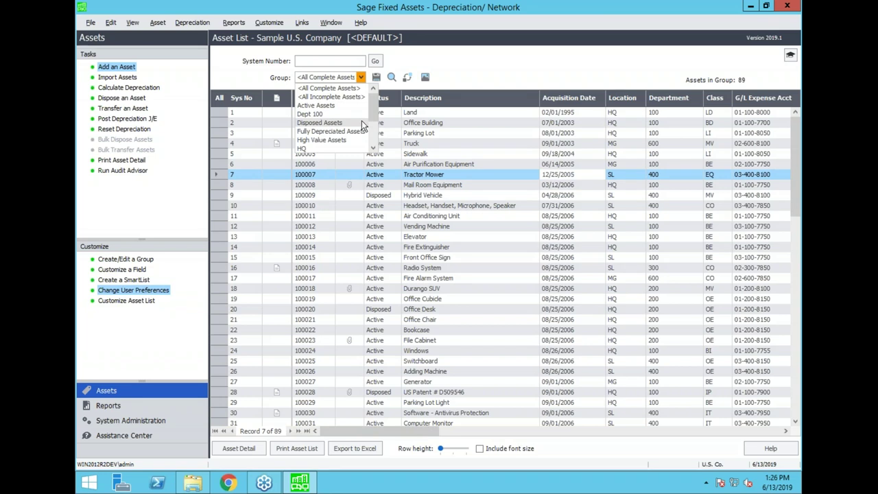
pyautogui.scroll(-2, 344, 123)
pyautogui.moveTo(369, 139); pyautogui.dragTo(368, 103)
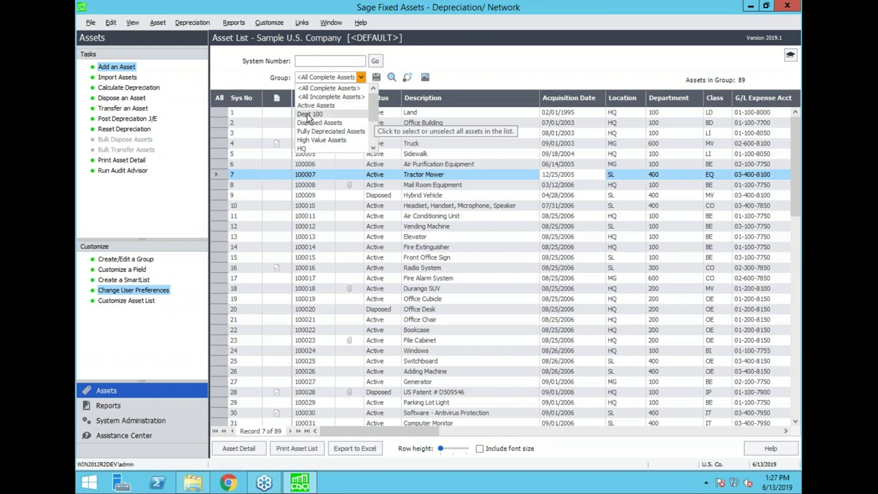
pyautogui.click(658, 236)
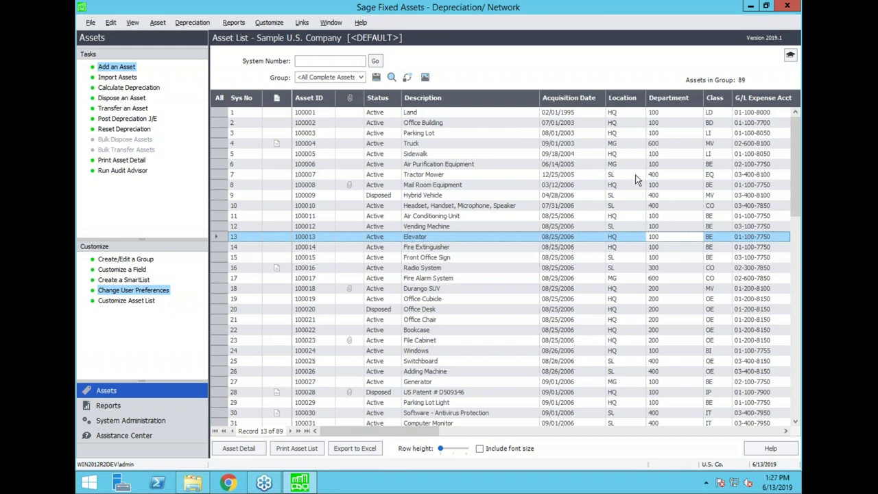
# - Filter the list to the 24 Dept 100 assets, then restore <All Complete Assets>
pyautogui.click(359, 77)
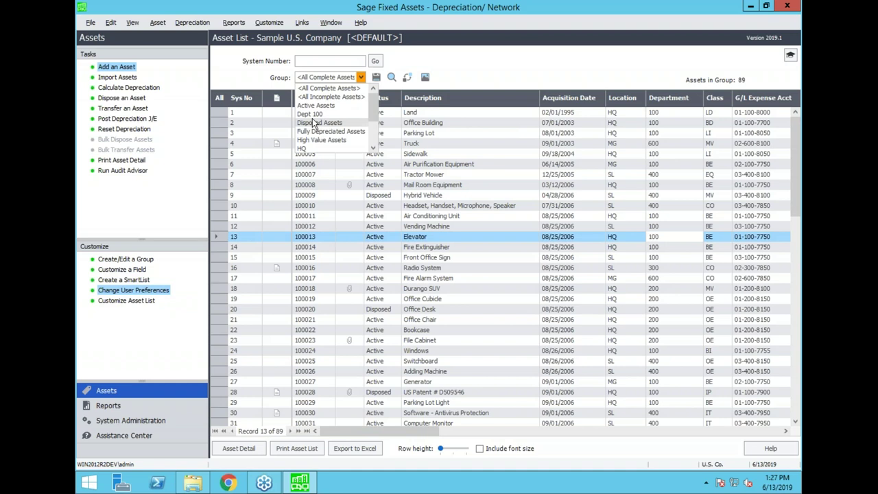
pyautogui.click(308, 114)
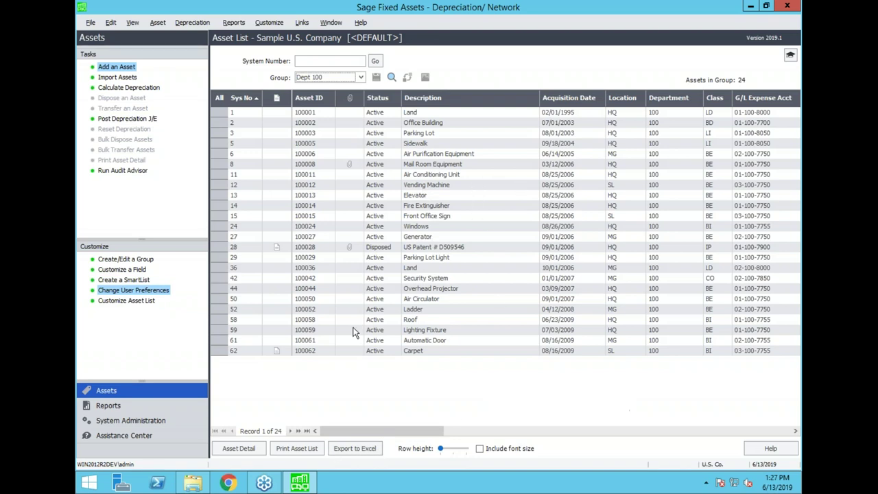
pyautogui.click(360, 77)
pyautogui.click(350, 88)
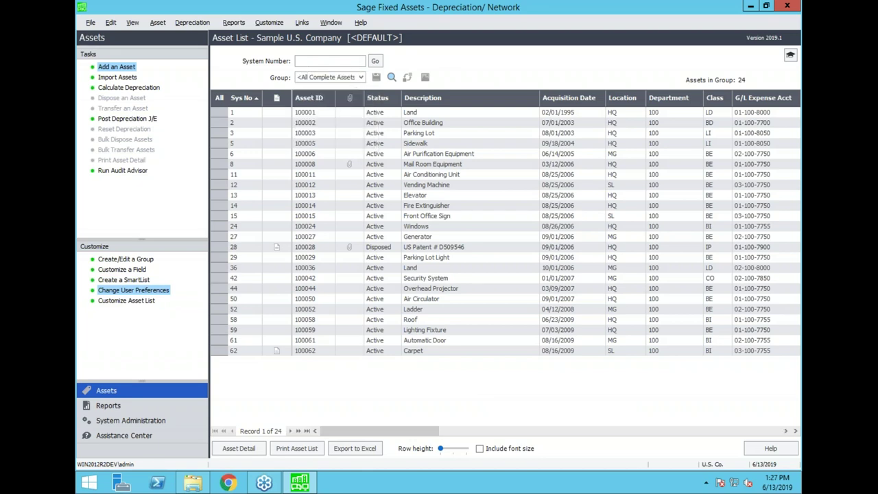
pyautogui.click(270, 23)
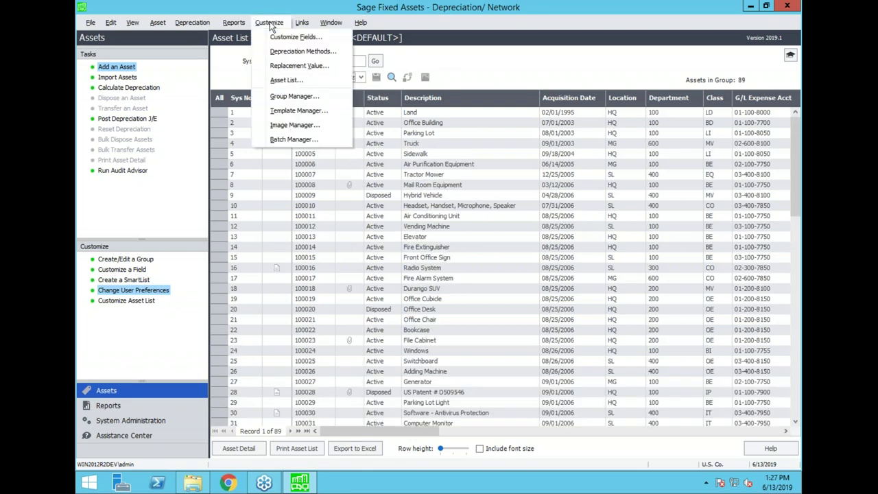
# - In Group Manager, add a new group named 'Location = SL'
pyautogui.click(288, 96)
pyautogui.click(376, 267)
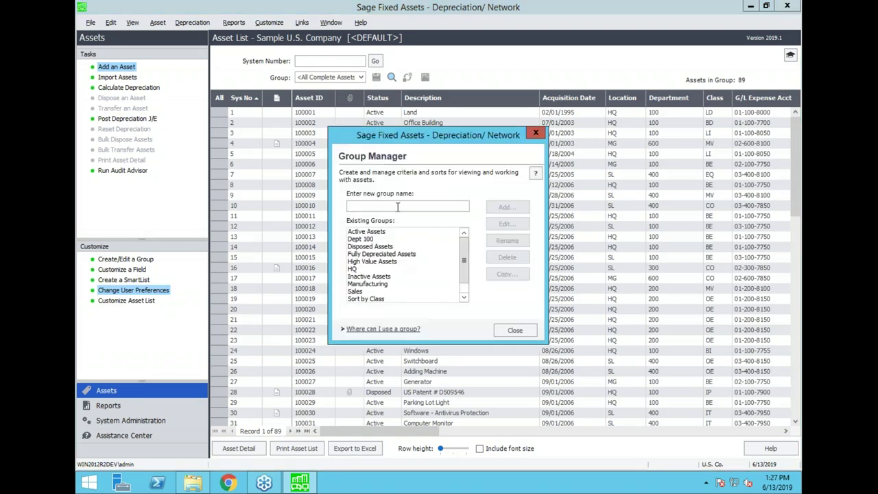
pyautogui.moveTo(434, 137); pyautogui.dragTo(392, 158)
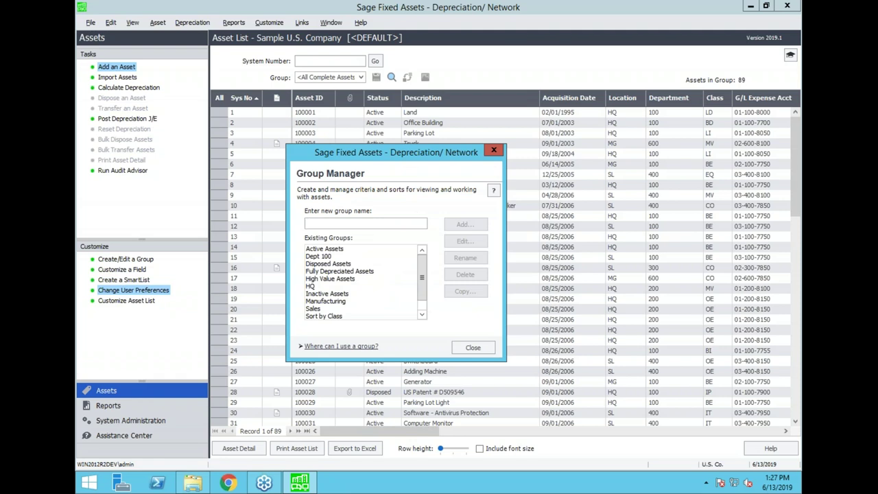
pyautogui.write('Location ')
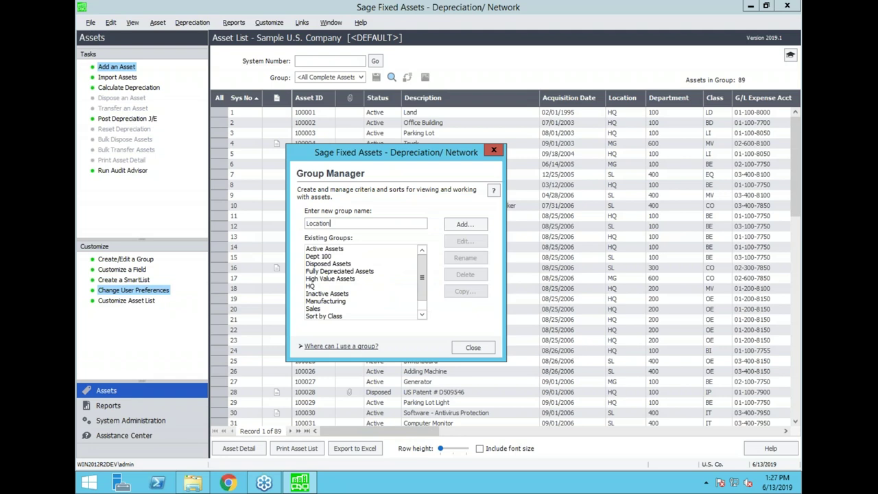
pyautogui.write('= SL')
pyautogui.click(465, 224)
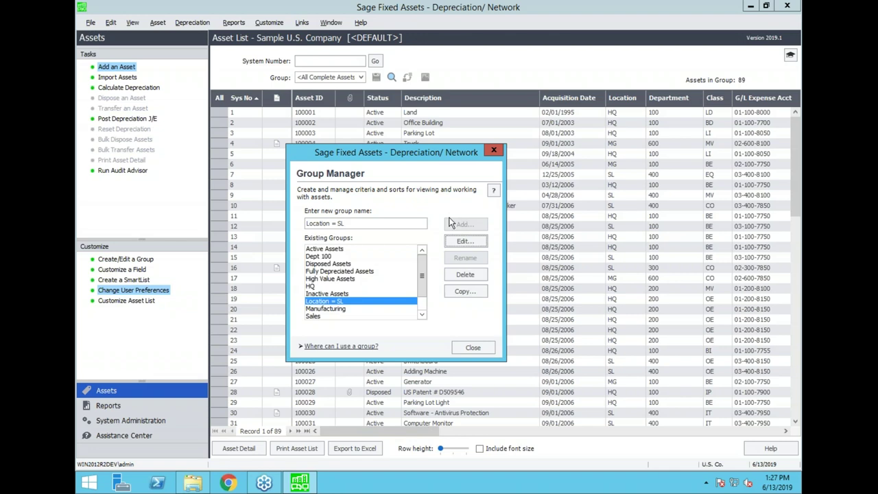
# - Define the group's criterion as Location is SL, save it and close Group Manager
pyautogui.click(348, 186)
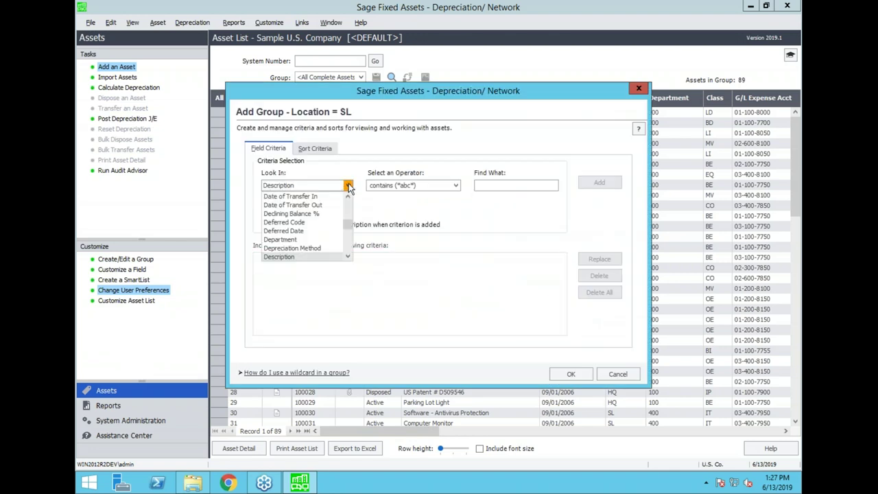
pyautogui.moveTo(346, 226); pyautogui.dragTo(347, 234)
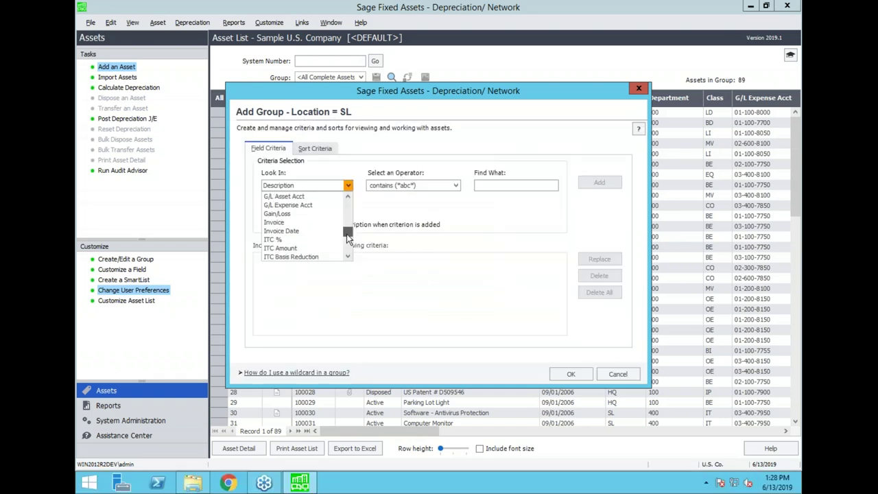
pyautogui.moveTo(347, 237); pyautogui.dragTo(348, 245)
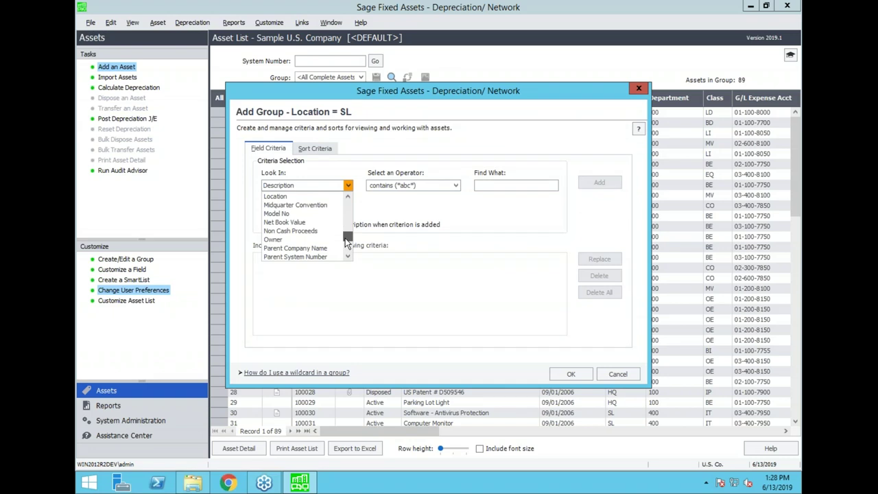
pyautogui.click(278, 196)
pyautogui.click(460, 187)
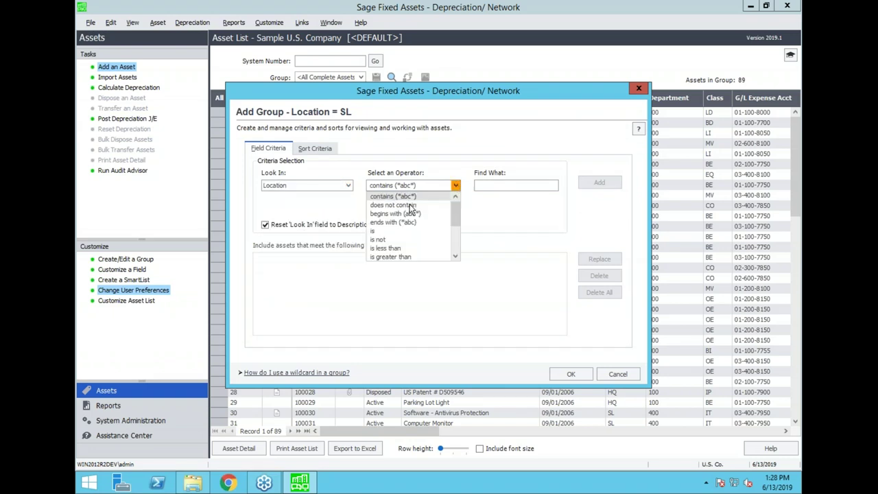
pyautogui.click(384, 231)
pyautogui.click(554, 185)
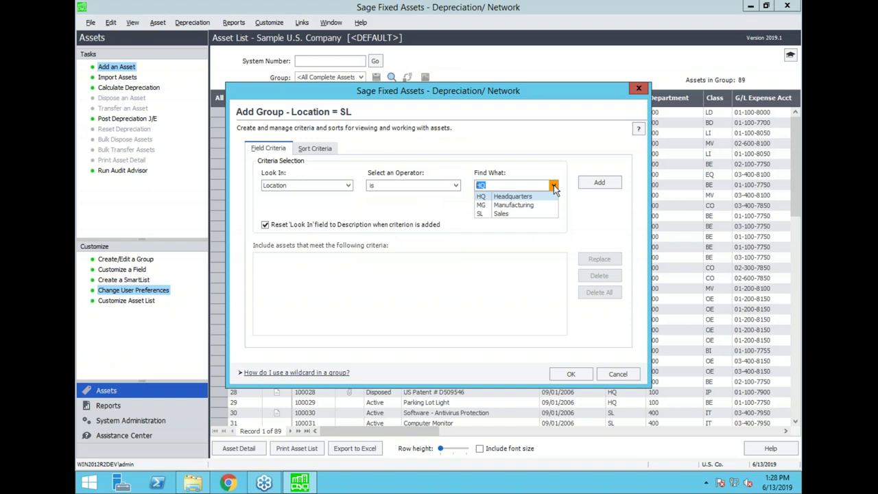
pyautogui.click(507, 213)
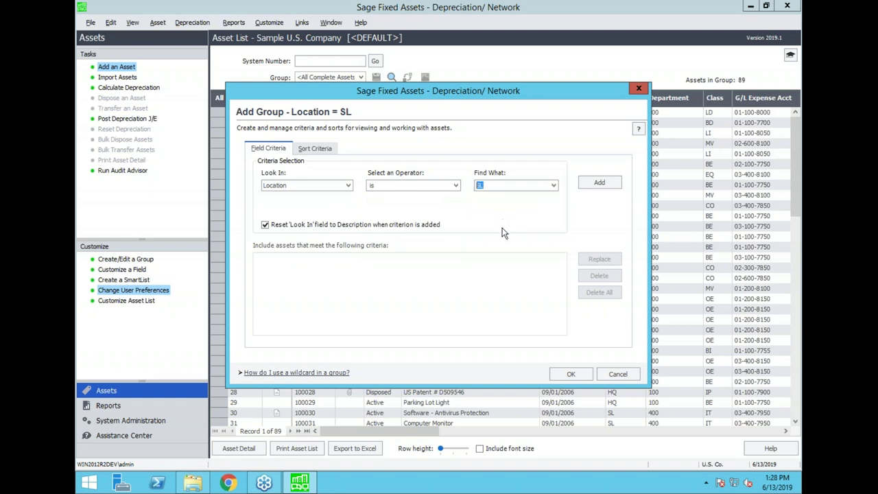
pyautogui.click(595, 187)
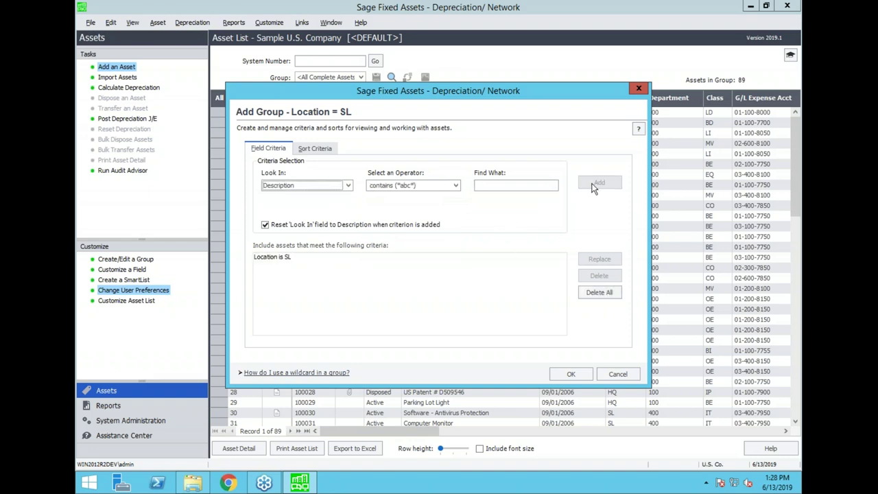
pyautogui.click(273, 258)
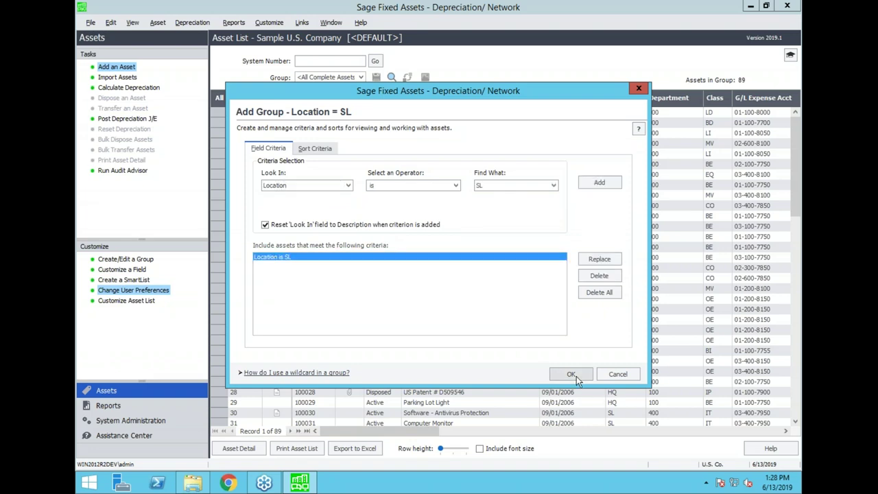
pyautogui.click(573, 374)
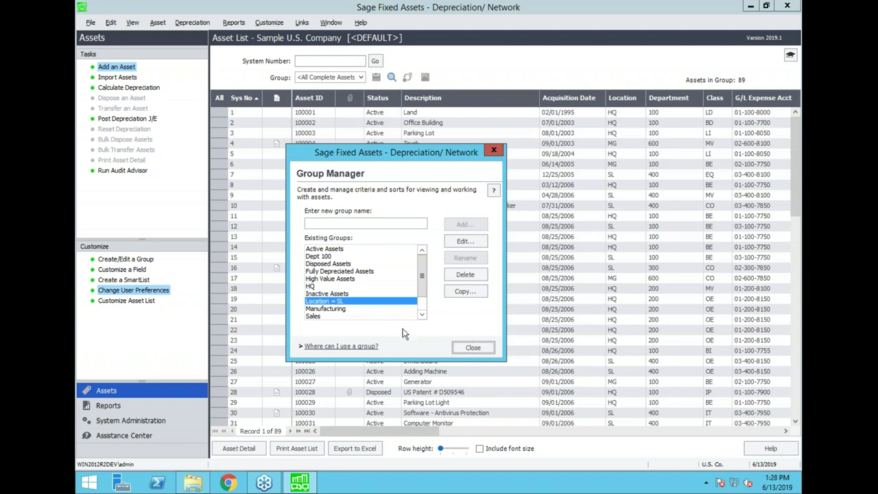
pyautogui.click(473, 347)
# - Switch the asset list to the Location = SL group, showing its 25 assets
pyautogui.click(358, 78)
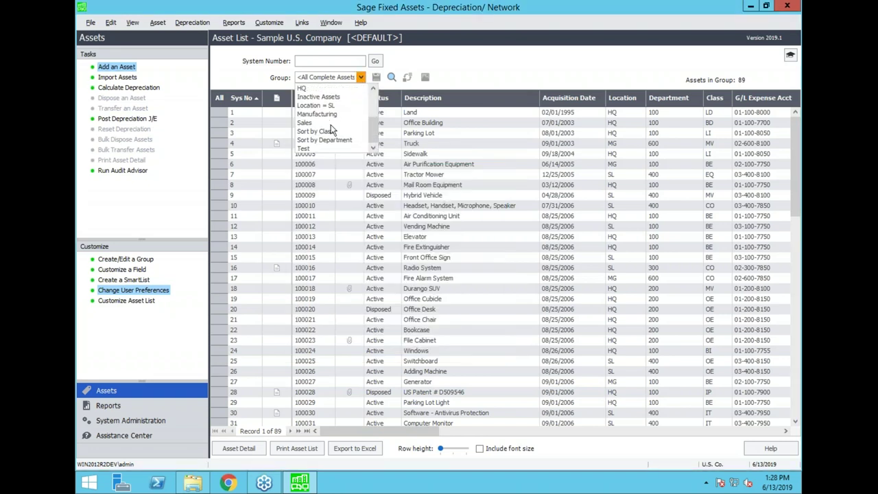
pyautogui.click(323, 110)
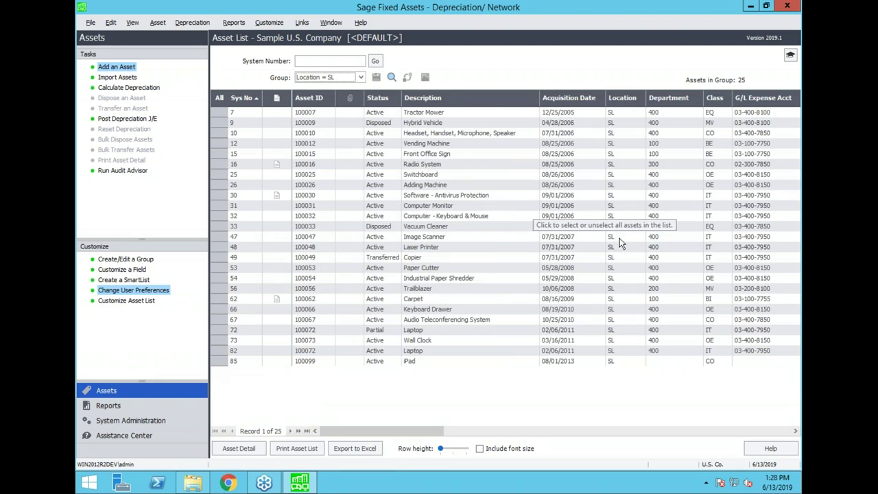
pyautogui.click(615, 362)
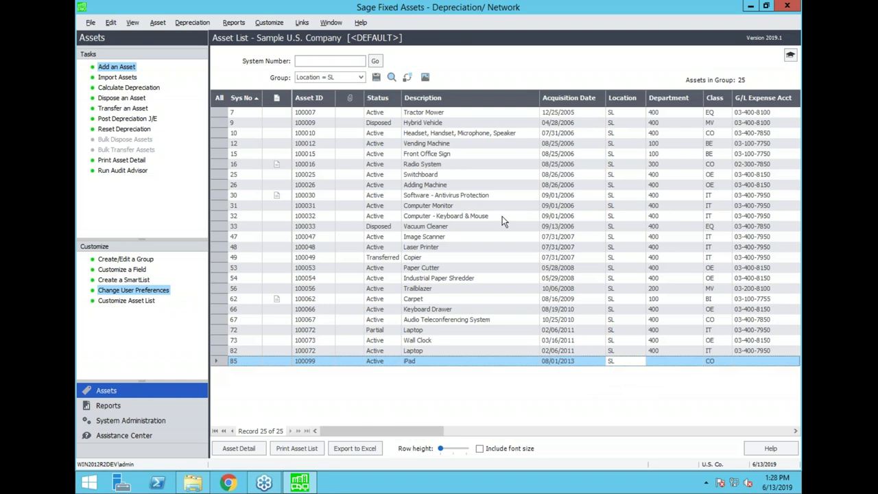
# - Ctrl-select Headset, Radio System, Keyboard & Mouse, Paper Shredder, Teleconferencing System and Copier
pyautogui.click(249, 131)
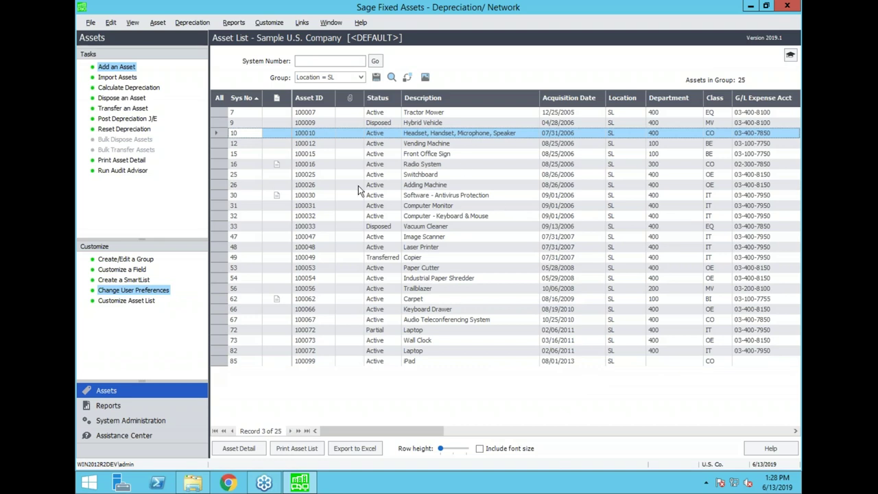
pyautogui.keyDown('ctrl'); pyautogui.click(245, 164); pyautogui.keyUp('ctrl')
pyautogui.keyDown('ctrl'); pyautogui.click(245, 216); pyautogui.keyUp('ctrl')
pyautogui.keyDown('ctrl'); pyautogui.click(247, 278); pyautogui.keyUp('ctrl')
pyautogui.keyDown('ctrl'); pyautogui.click(247, 319); pyautogui.keyUp('ctrl')
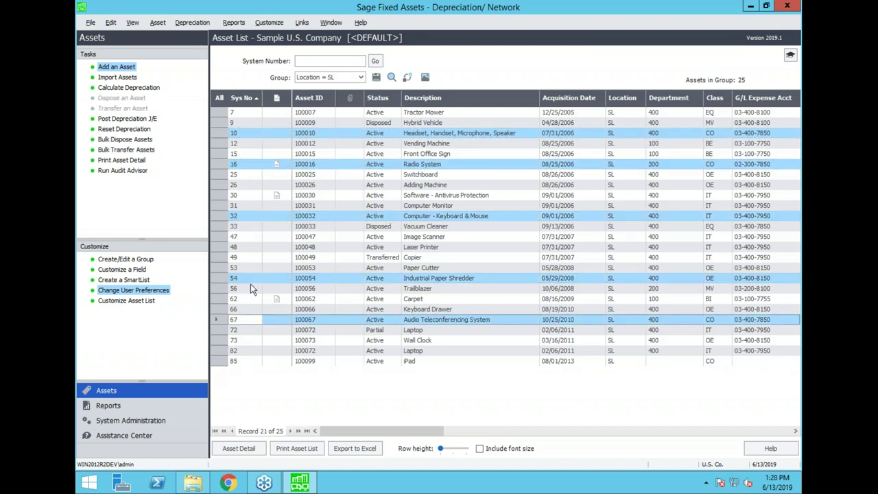
pyautogui.keyDown('ctrl'); pyautogui.click(248, 257); pyautogui.keyUp('ctrl')
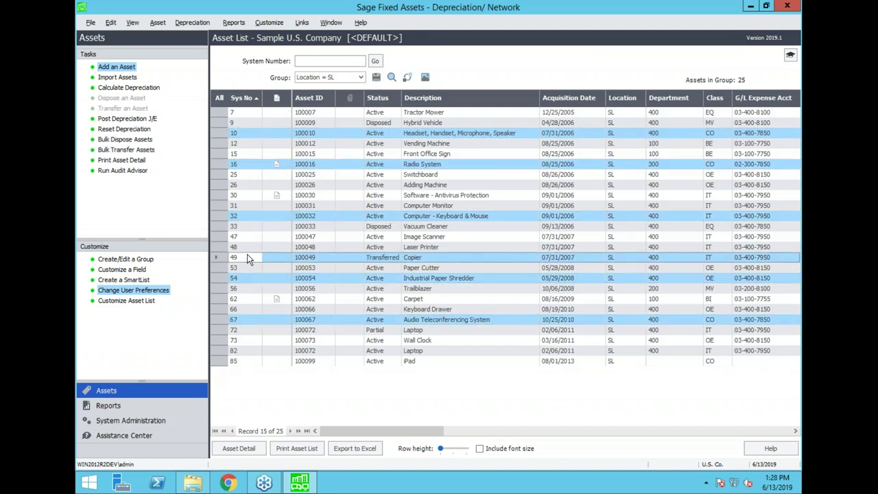
# - Save the selected assets as a new group named 'Selections'
pyautogui.click(376, 78)
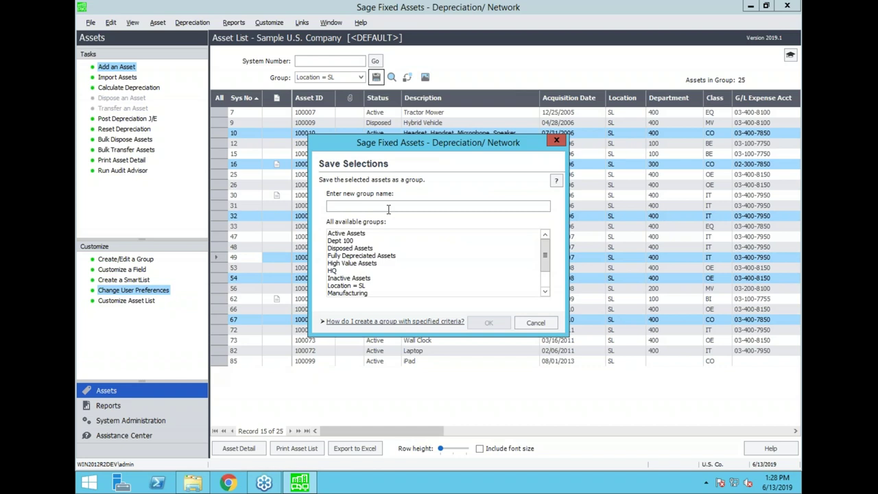
pyautogui.write('Selections')
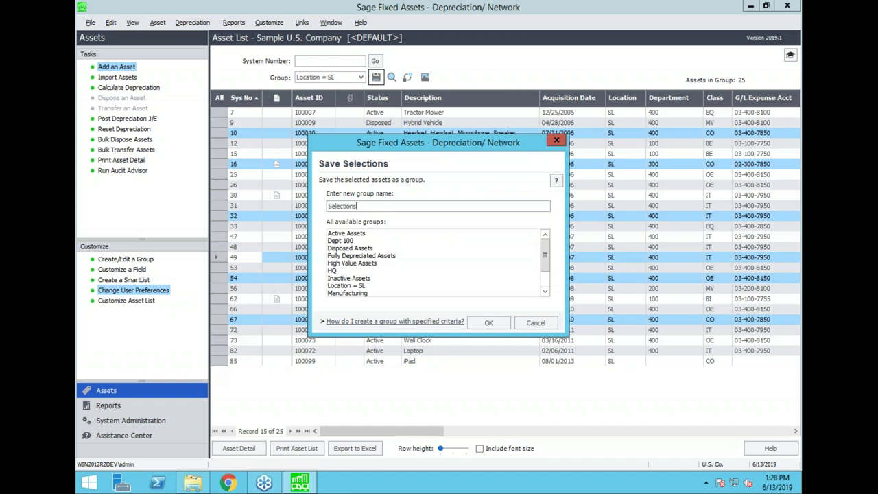
pyautogui.click(496, 324)
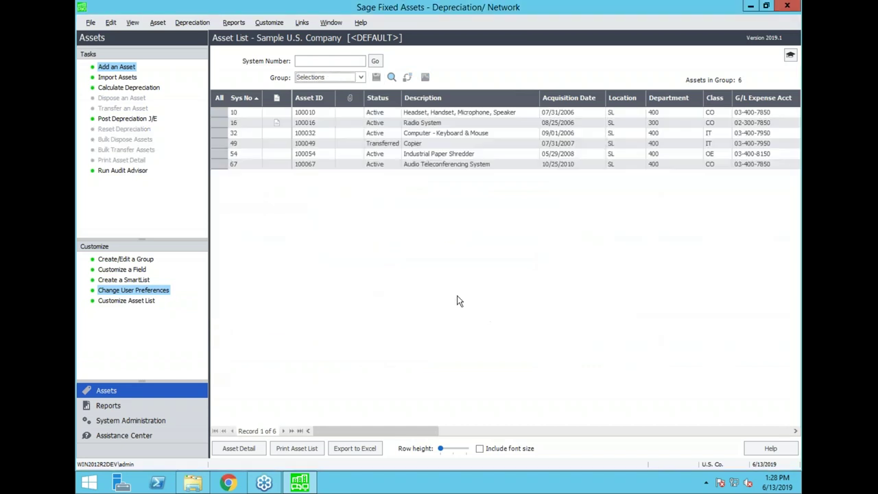
# - Check the Selections group in the Group dropdown, then return to <All Complete Assets>
pyautogui.click(361, 77)
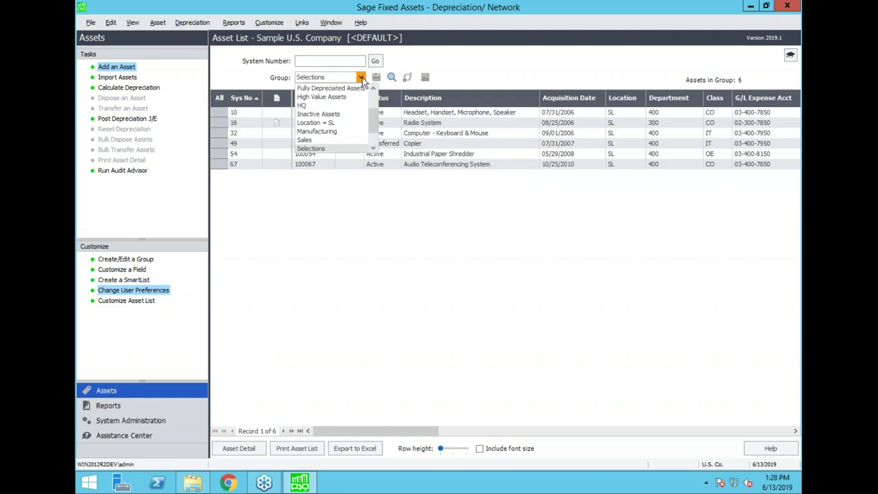
pyautogui.scroll(2, 302, 110)
pyautogui.click(328, 88)
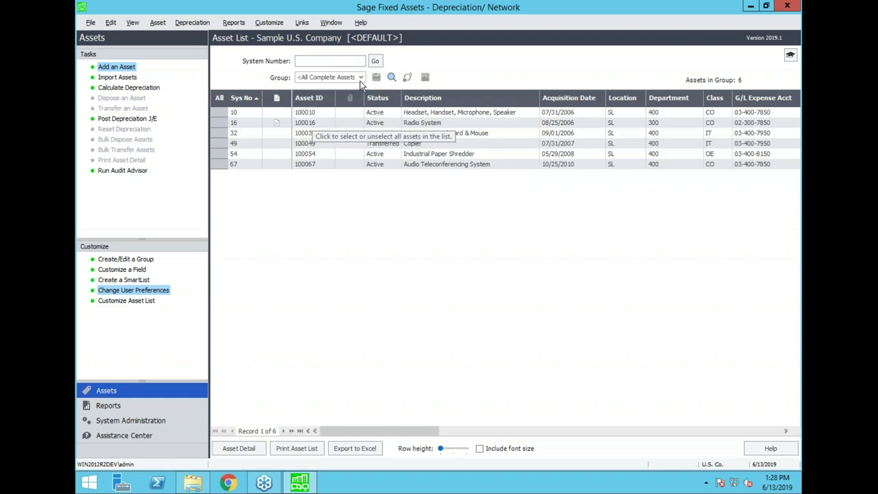
pyautogui.click(361, 78)
pyautogui.scroll(-3, 330, 117)
pyautogui.click(319, 122)
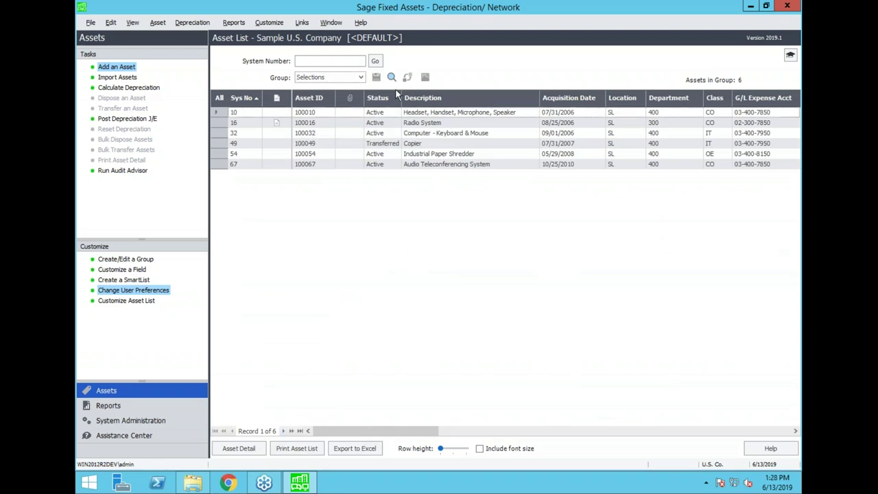
pyautogui.click(361, 78)
pyautogui.scroll(3, 319, 109)
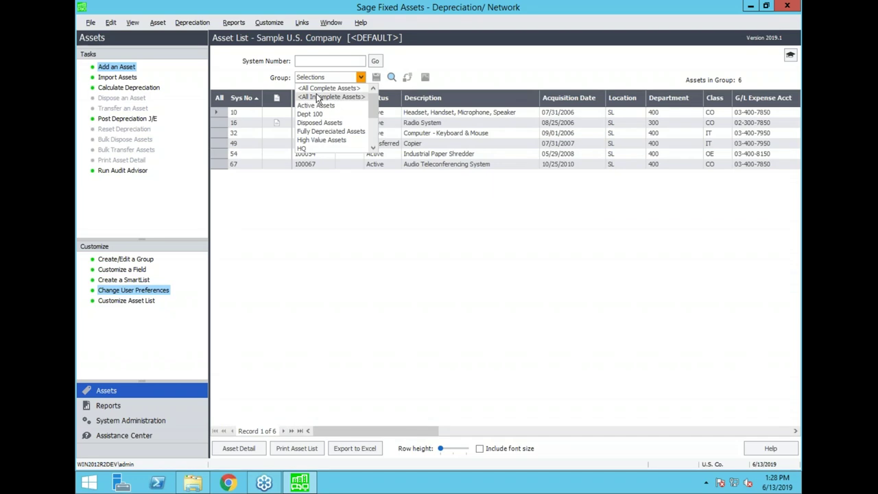
pyautogui.click(314, 97)
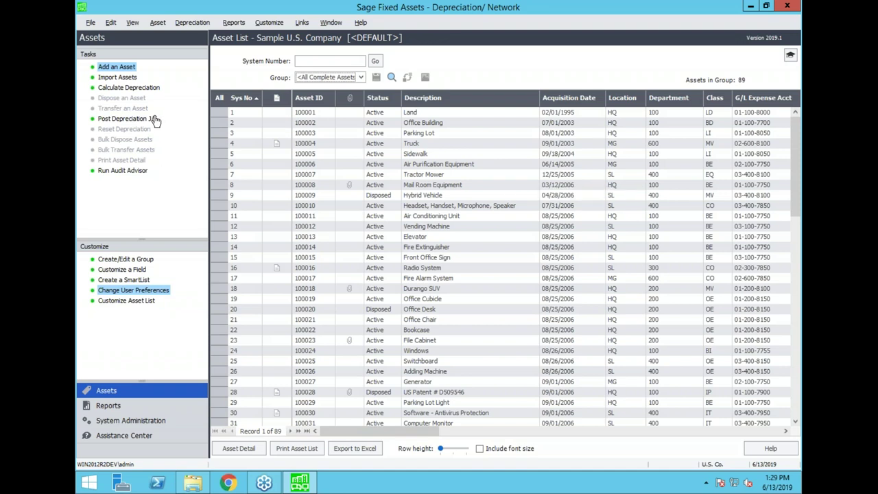
# - Start a new asset with asset ID 20000
pyautogui.click(116, 68)
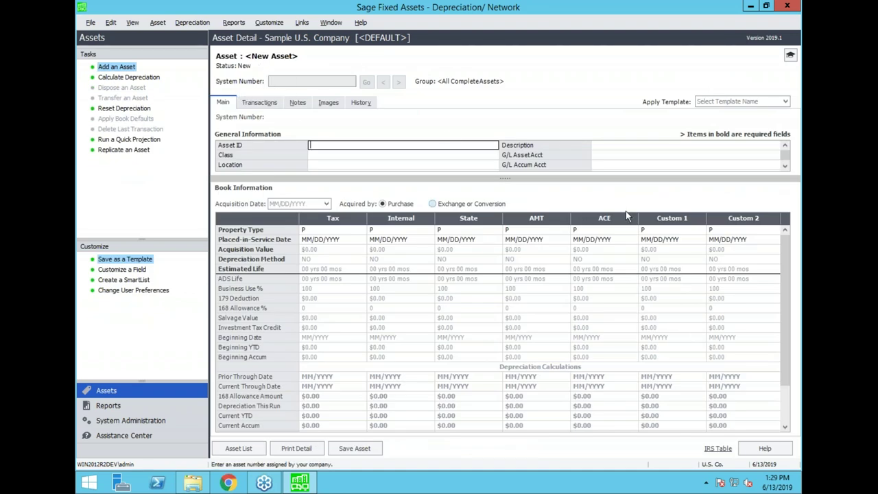
pyautogui.moveTo(497, 183); pyautogui.dragTo(498, 277)
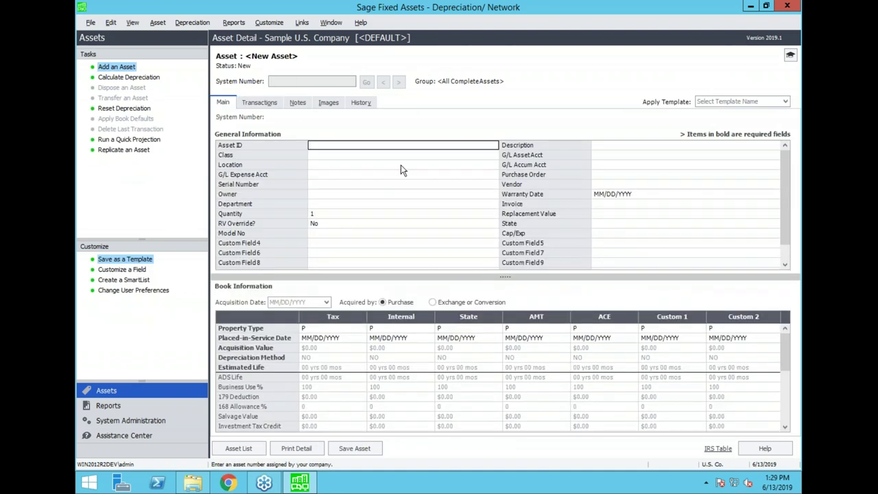
pyautogui.write('20000')
pyautogui.press('Tab')
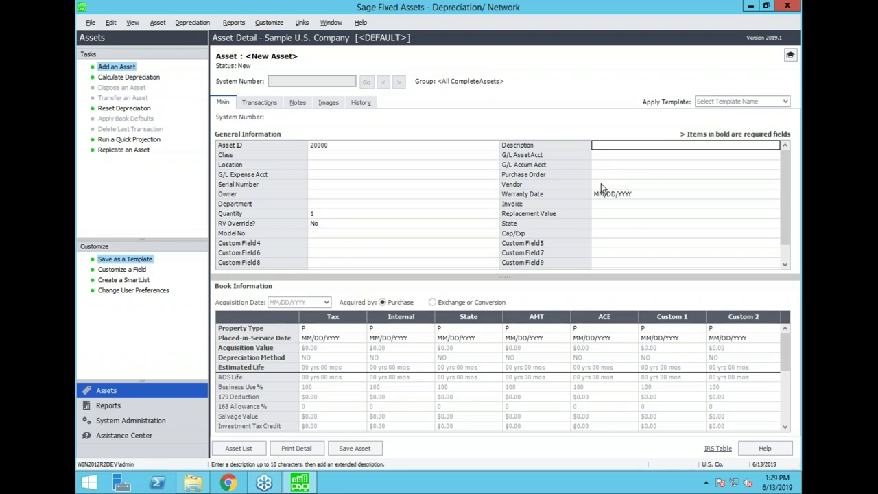
# - Set the accumulated depreciation account to 01-100-1750 and the location to MG
pyautogui.click(425, 198)
pyautogui.click(411, 165)
pyautogui.click(620, 165)
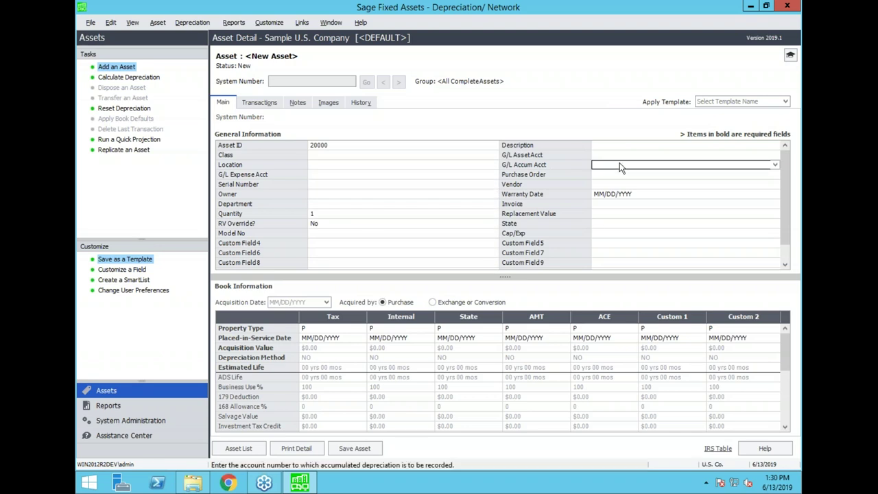
pyautogui.click(604, 181)
pyautogui.click(379, 166)
pyautogui.click(380, 183)
# - Choose G/L asset account 01-100-1300 and department 500 Warehouse, then enlarge Book Information
pyautogui.click(617, 156)
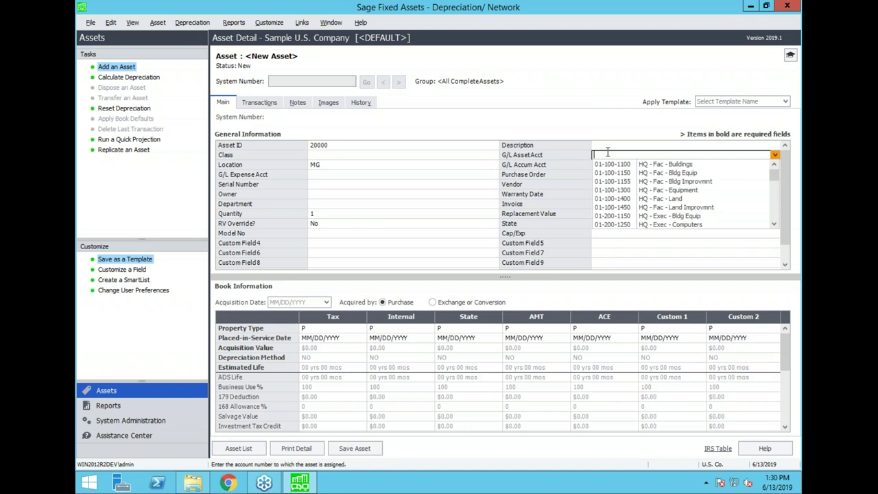
pyautogui.click(610, 192)
pyautogui.click(425, 204)
pyautogui.click(421, 249)
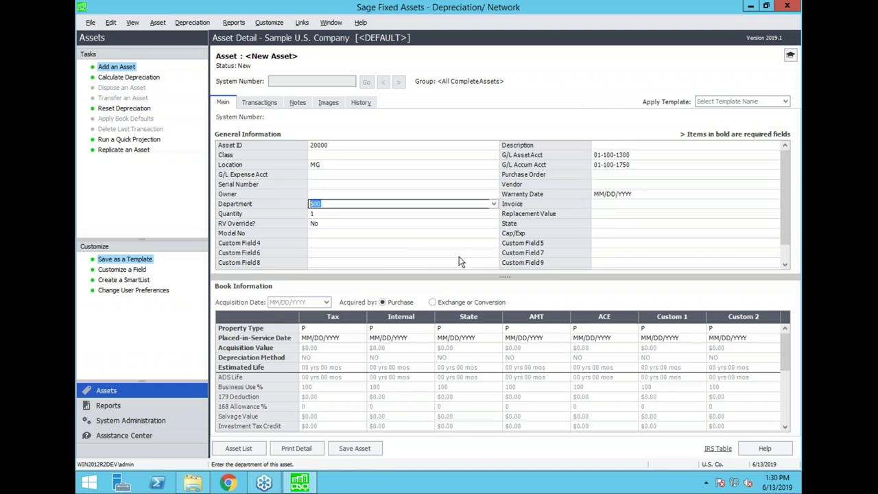
pyautogui.click(384, 329)
pyautogui.moveTo(403, 278); pyautogui.dragTo(405, 237)
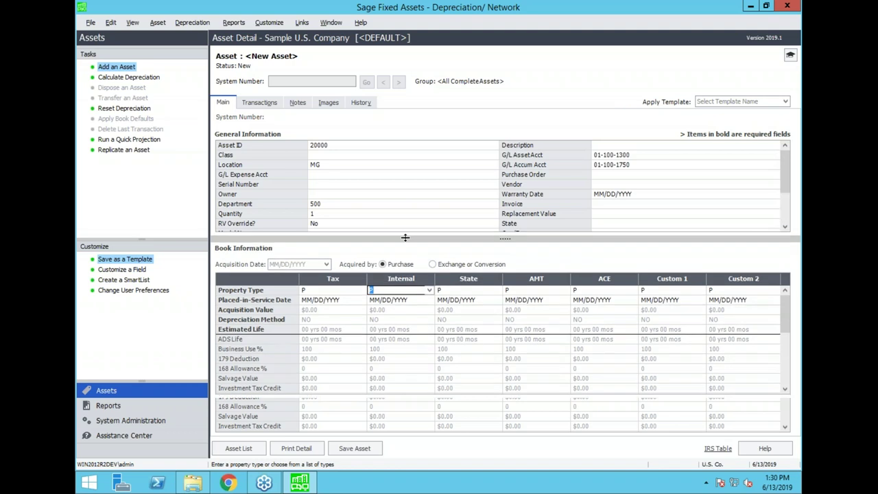
# - Set the acquisition date to June 3, 2019 and carry it into the Tax placed-in-service date
pyautogui.click(326, 264)
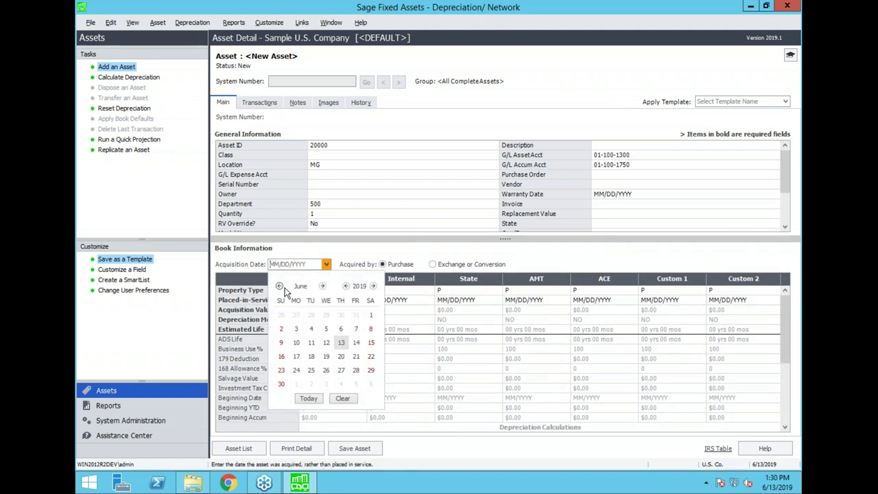
pyautogui.click(296, 328)
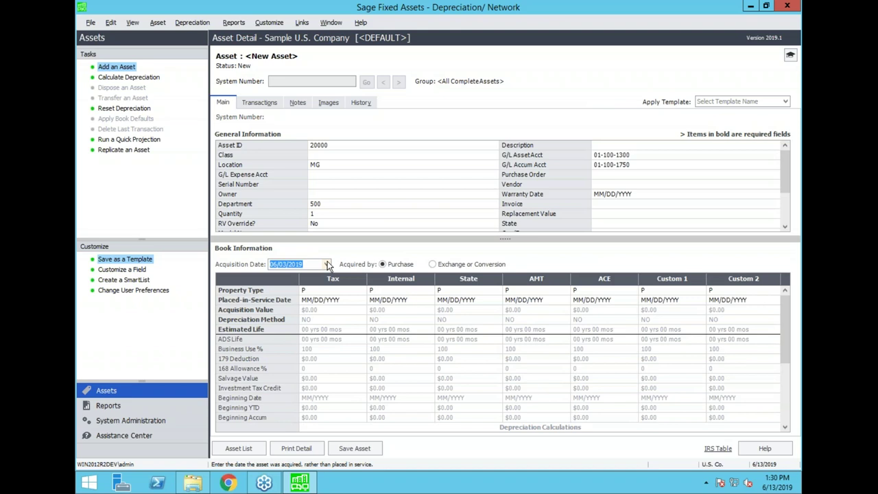
pyautogui.click(350, 300)
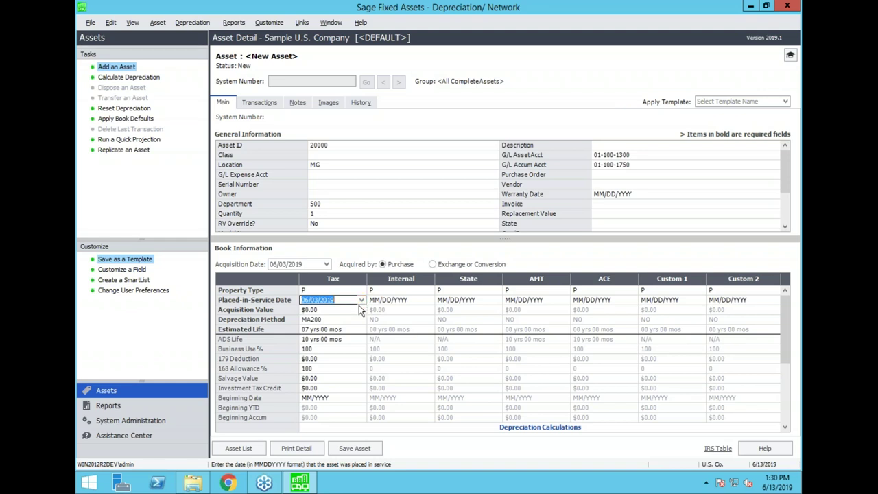
# - Enter a $50,000.00 acquisition value and Tab through to fill the other books
pyautogui.press('Tab')
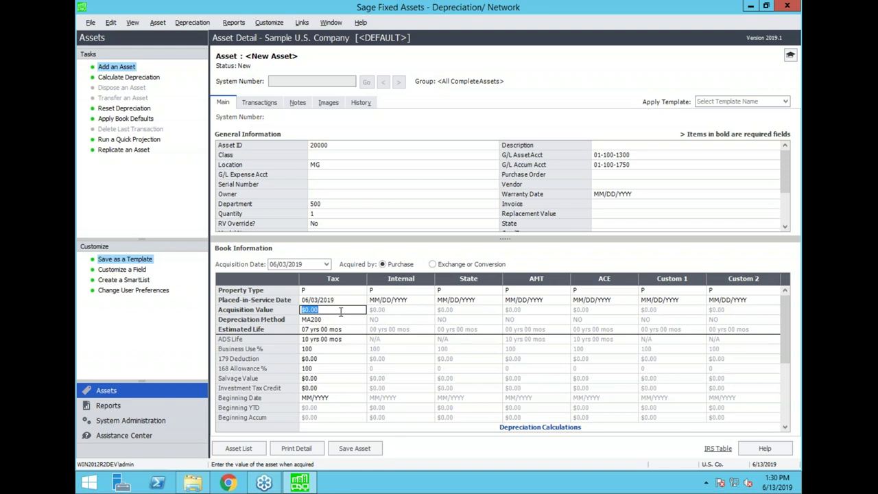
pyautogui.write('50000')
pyautogui.press('Tab')
pyautogui.press('Tab')
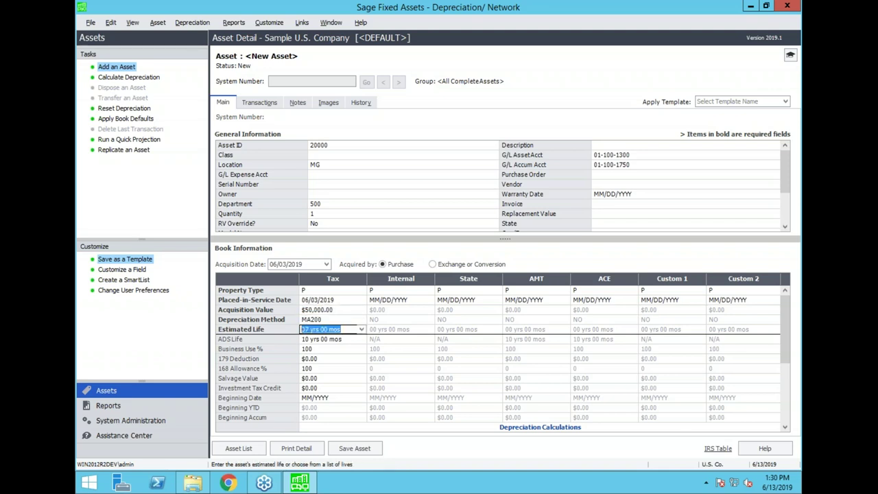
pyautogui.press('Tab')
pyautogui.press('Tab')
pyautogui.press('Tab')
pyautogui.press('Tab')
pyautogui.press('Tab')
pyautogui.press('Tab')
pyautogui.press('Tab')
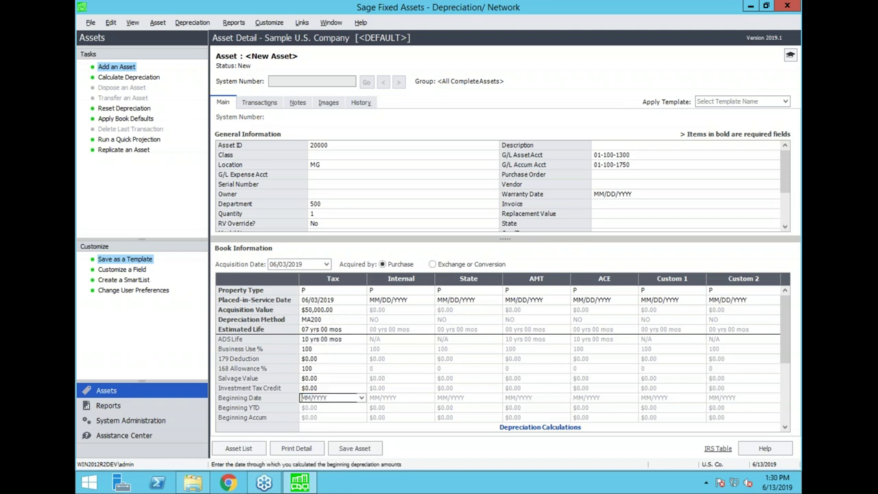
pyautogui.press('Tab')
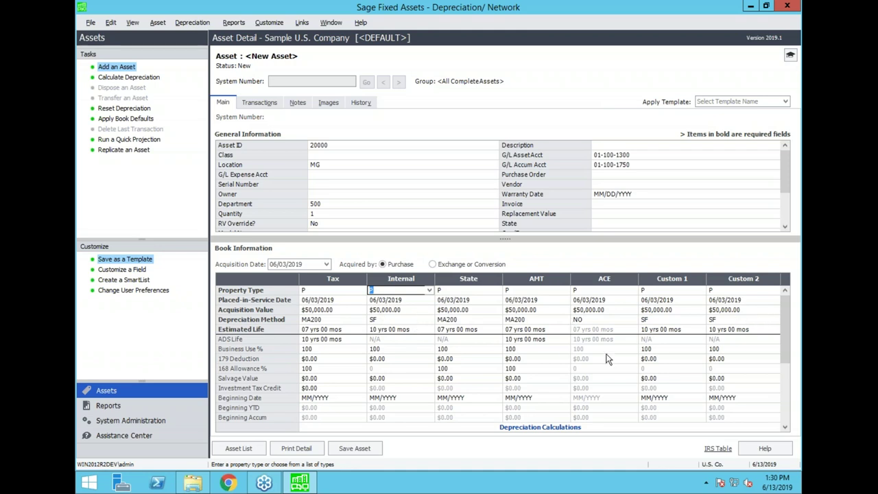
pyautogui.moveTo(787, 336); pyautogui.dragTo(783, 385)
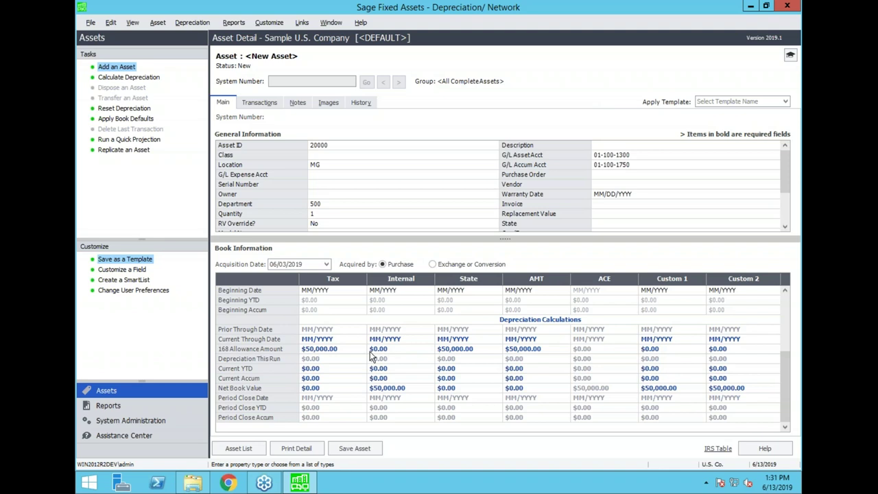
pyautogui.scroll(3, 341, 352)
pyautogui.scroll(-3, 330, 352)
pyautogui.scroll(3, 360, 361)
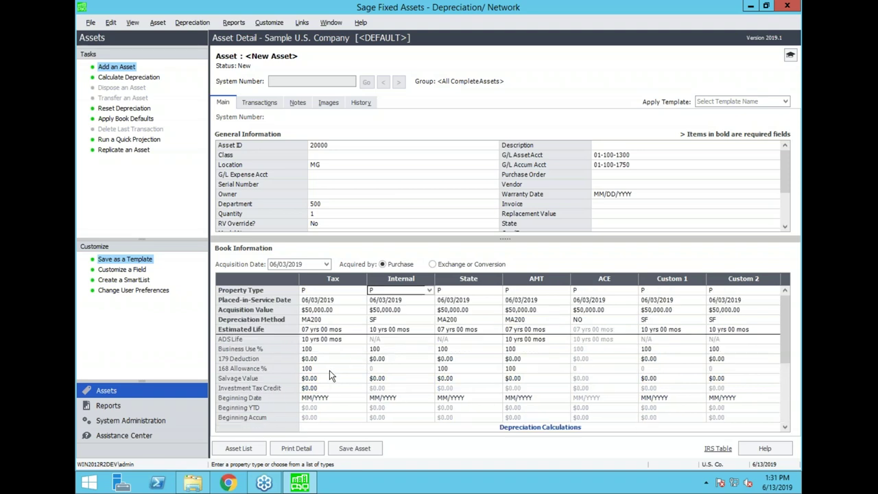
pyautogui.click(347, 359)
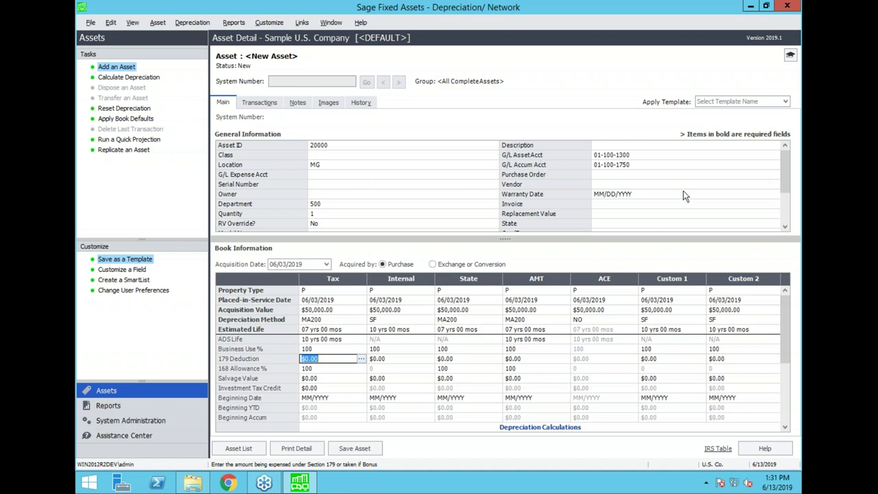
# - Apply the Automobile template, turning asset 20000 into a Honda Accord from vendor Ford at $27,500.00
pyautogui.click(726, 102)
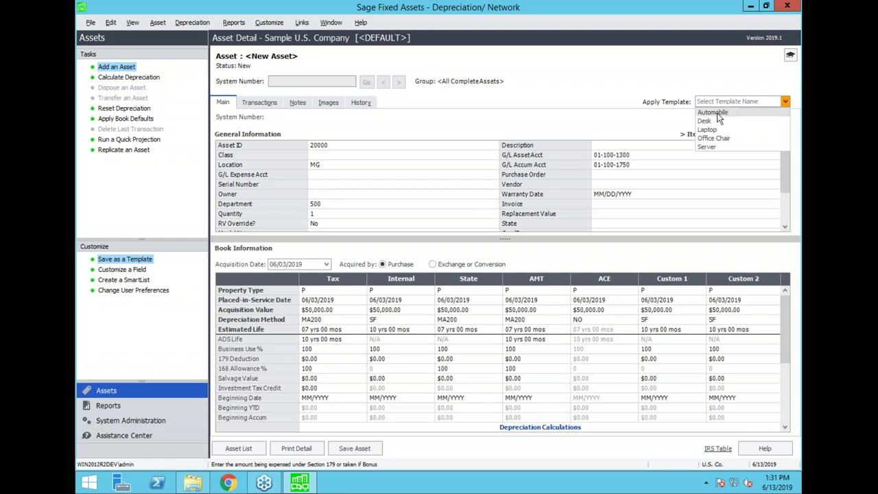
pyautogui.click(717, 113)
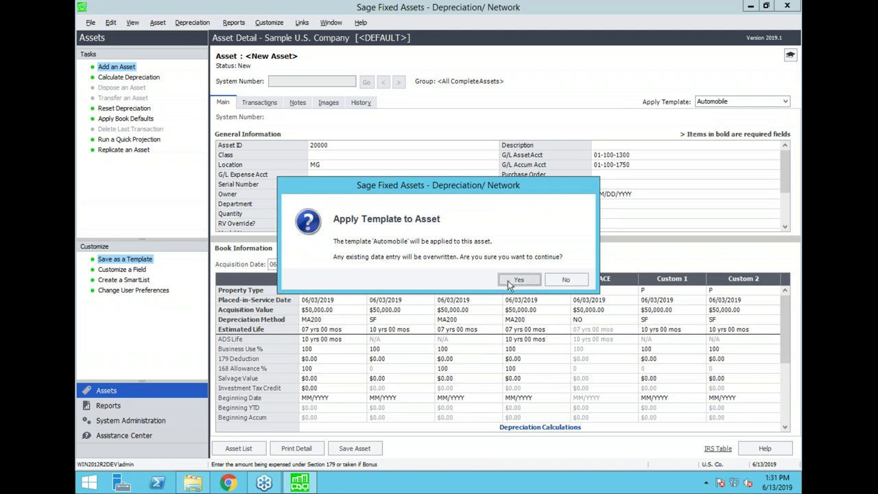
pyautogui.click(518, 279)
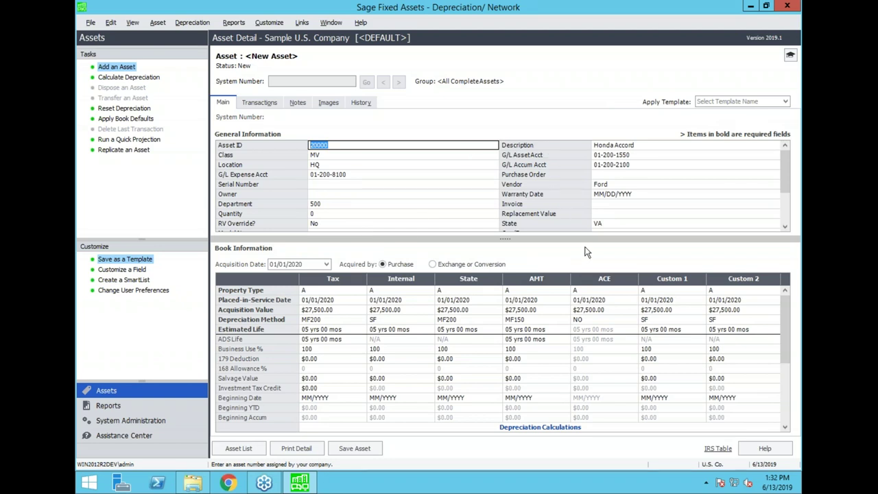
pyautogui.click(626, 146)
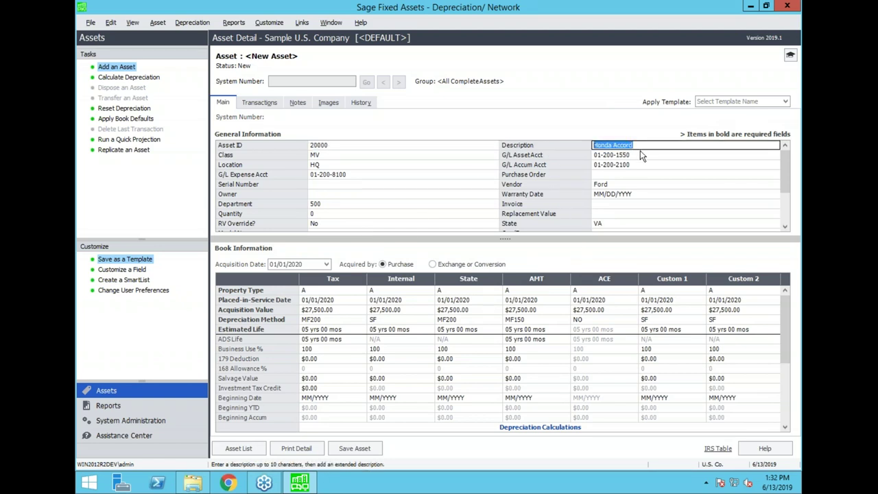
pyautogui.click(624, 184)
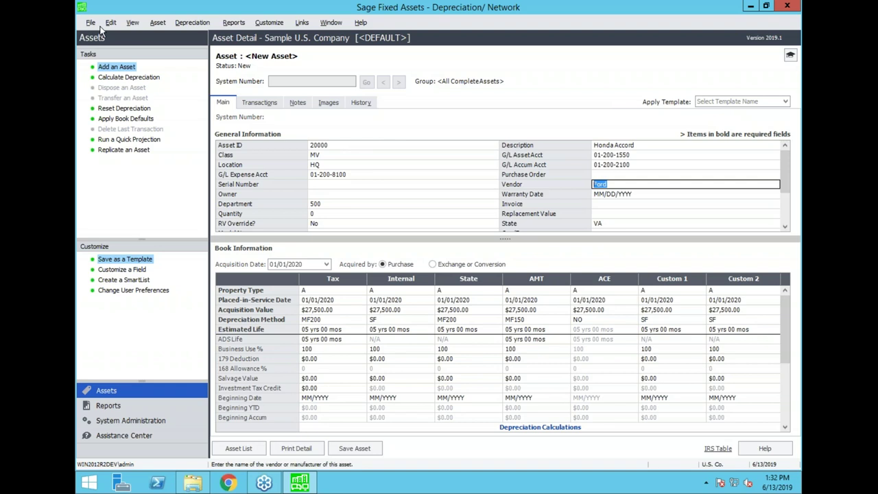
# - Discard unsaved asset 20000, back to the 89-asset list, then browse File > Company Utilities
pyautogui.click(244, 447)
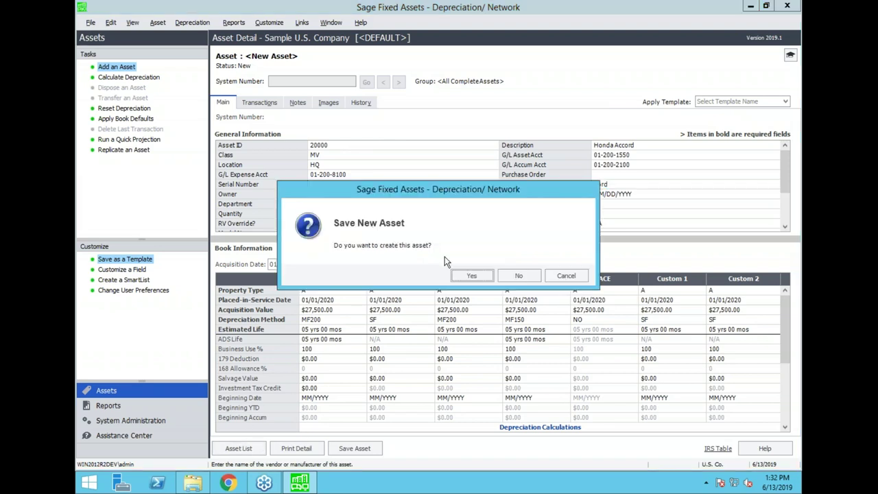
pyautogui.click(513, 276)
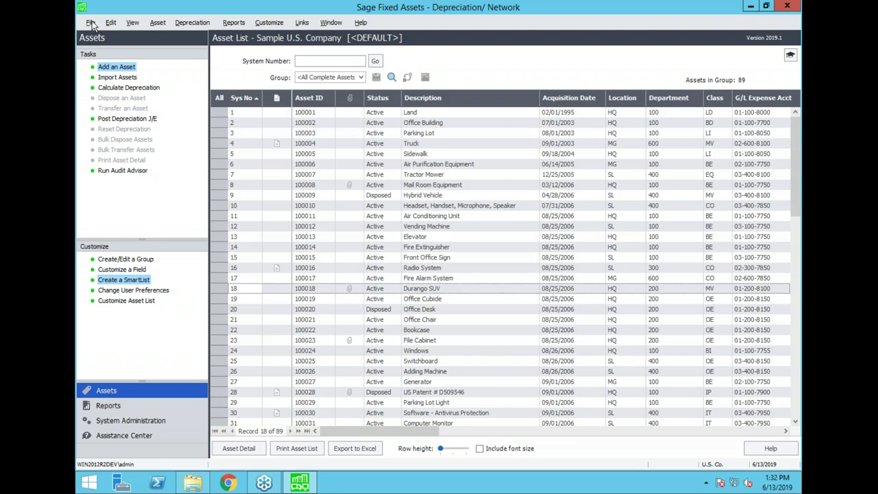
pyautogui.click(92, 24)
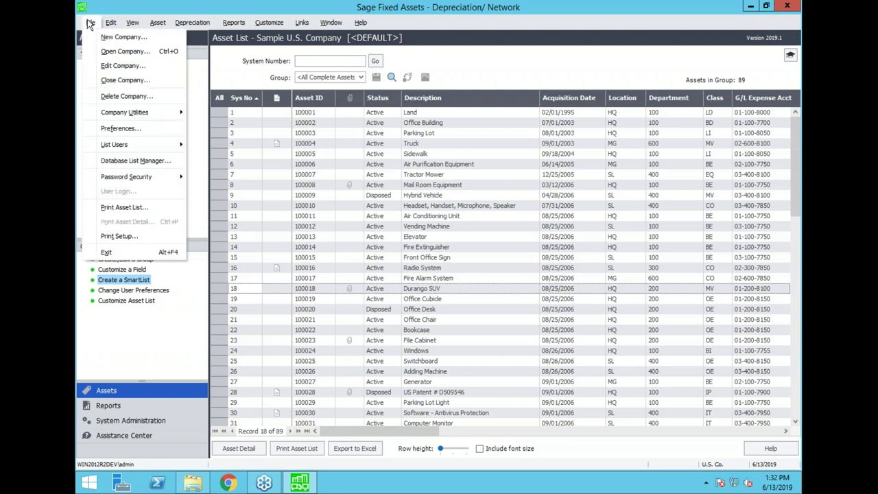
pyautogui.moveTo(131, 120)
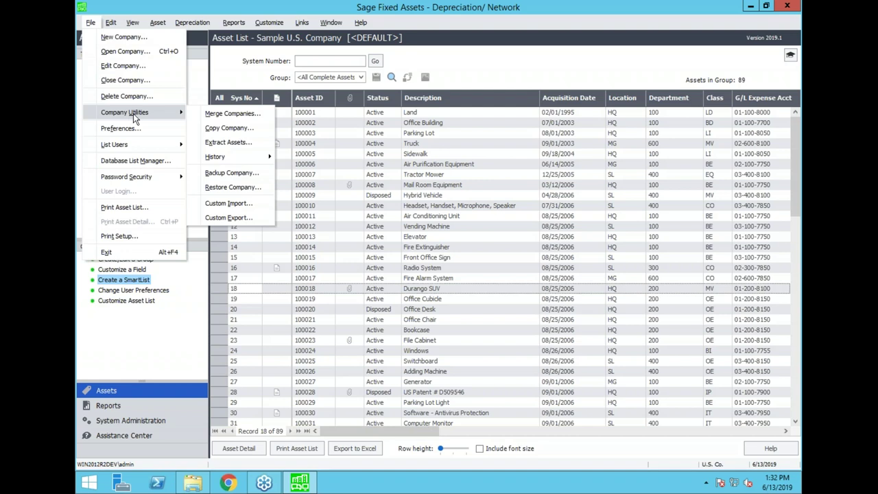
pyautogui.click(223, 206)
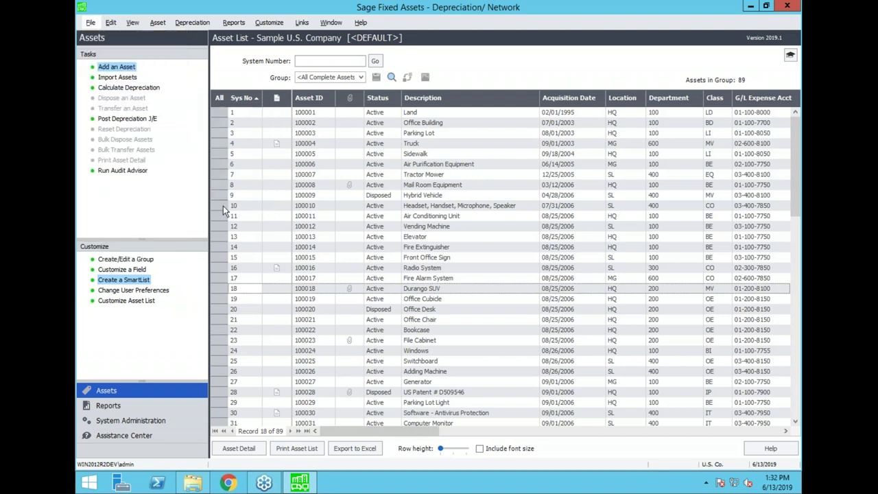
# - Start a custom import using Z:\04 VM Share\EOC.csv as the import file
pyautogui.click(519, 275)
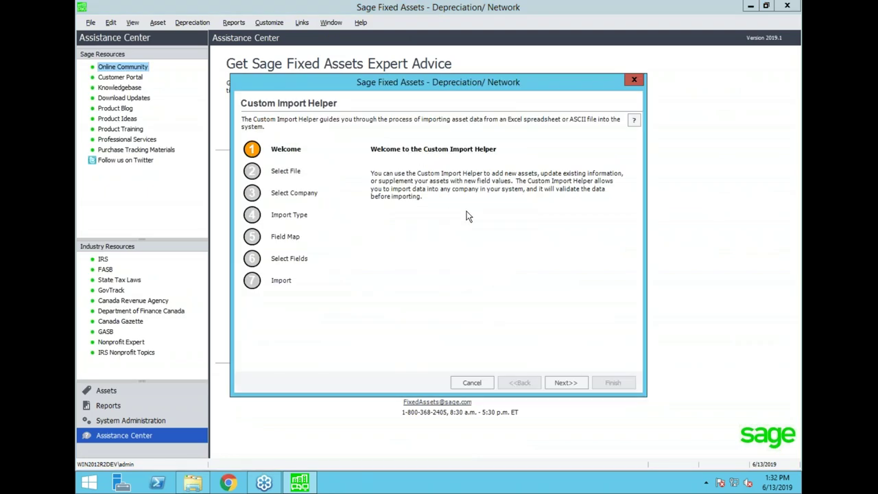
pyautogui.click(563, 383)
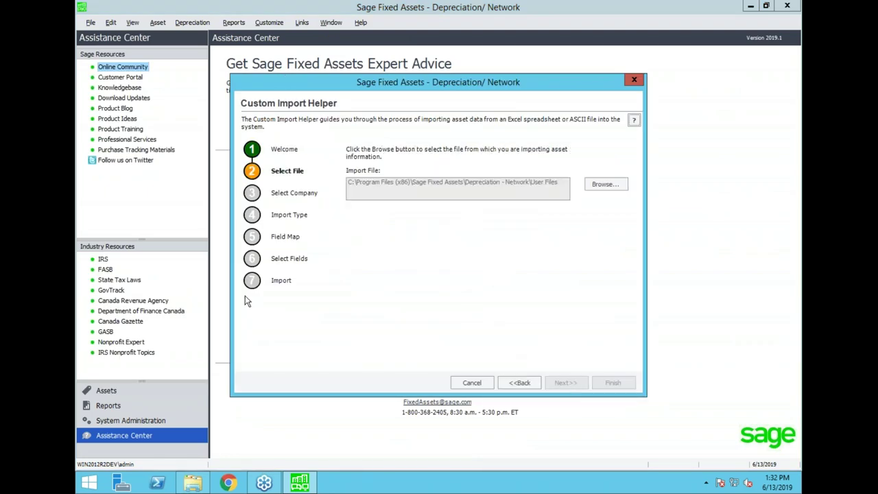
pyautogui.click(606, 187)
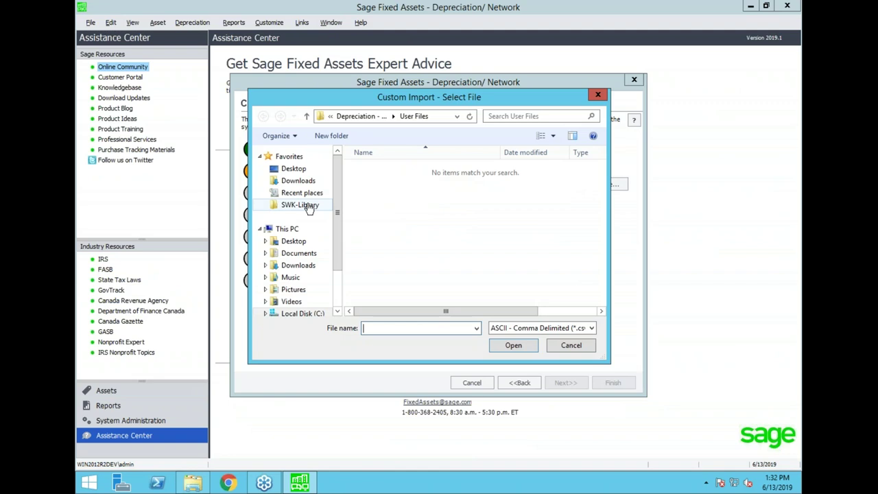
pyautogui.moveTo(335, 258); pyautogui.dragTo(315, 303)
pyautogui.click(294, 273)
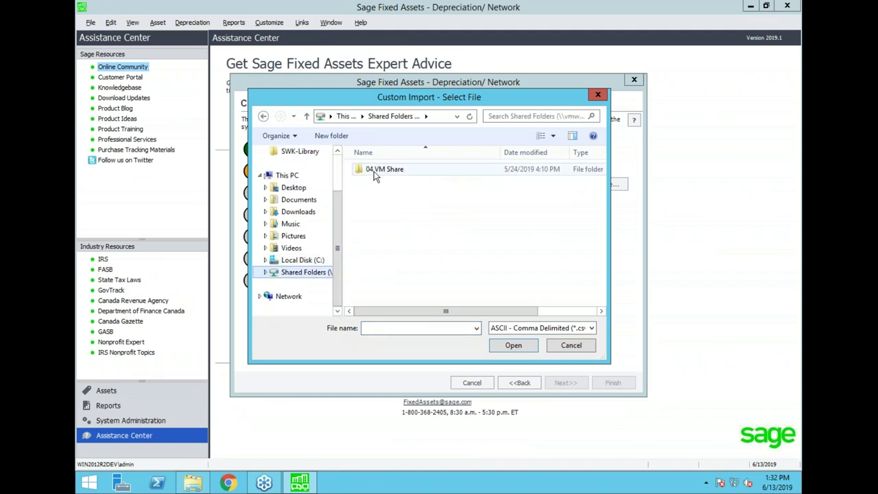
pyautogui.doubleClick(374, 168)
pyautogui.doubleClick(374, 190)
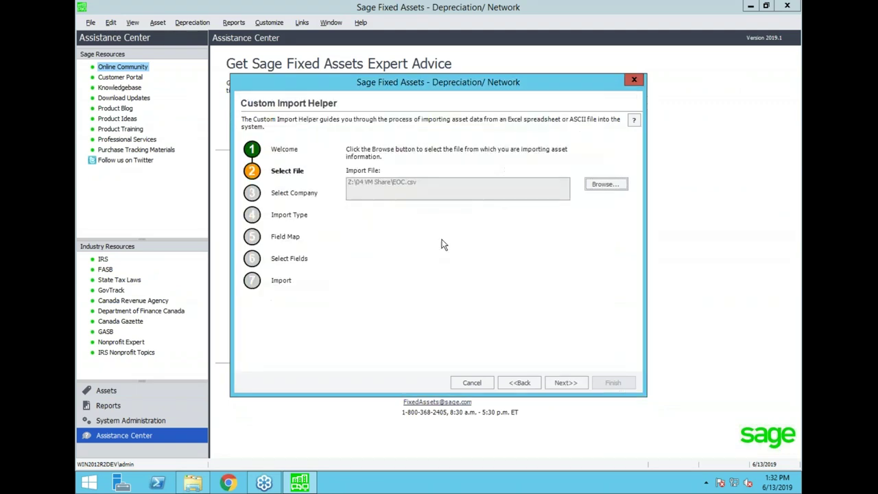
pyautogui.click(566, 382)
# - Import into Sample U.S. Company as New Asset, creating a new field map
pyautogui.click(496, 175)
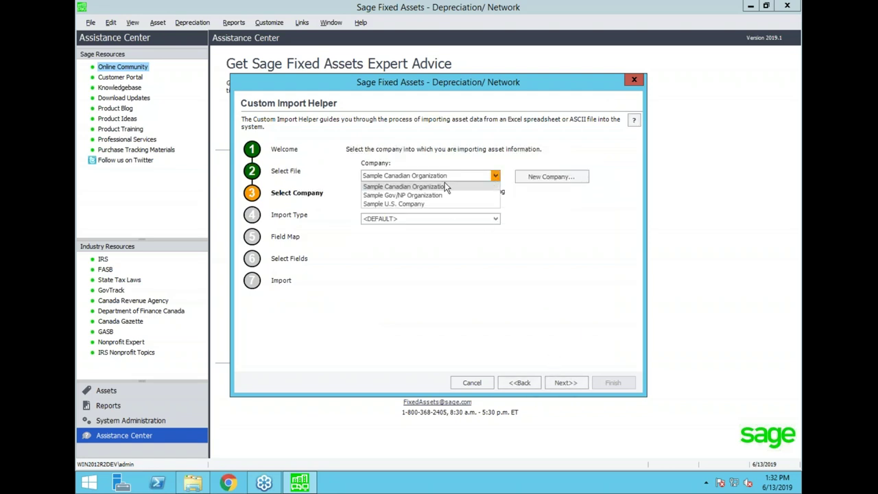
pyautogui.click(412, 204)
pyautogui.click(561, 384)
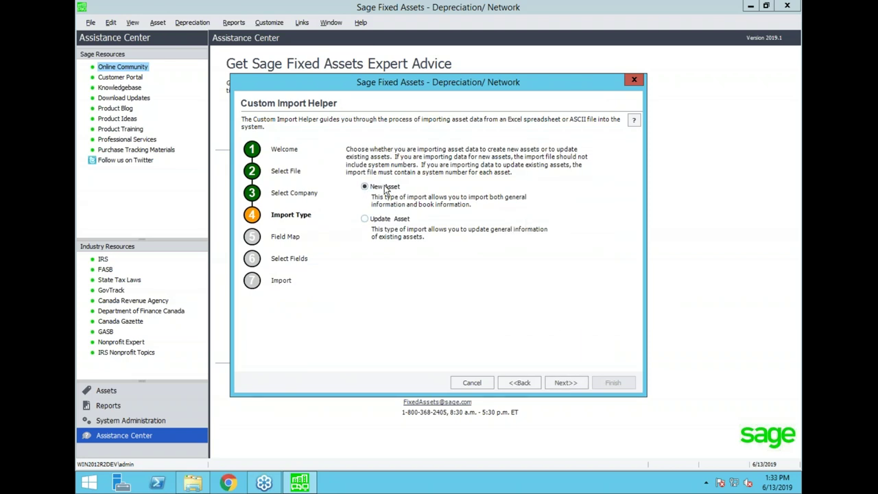
pyautogui.moveTo(427, 84); pyautogui.dragTo(410, 86)
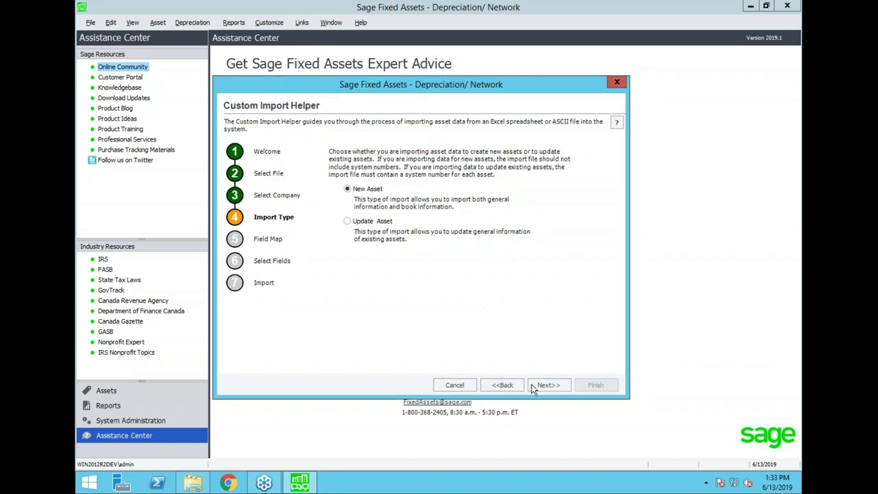
pyautogui.click(549, 386)
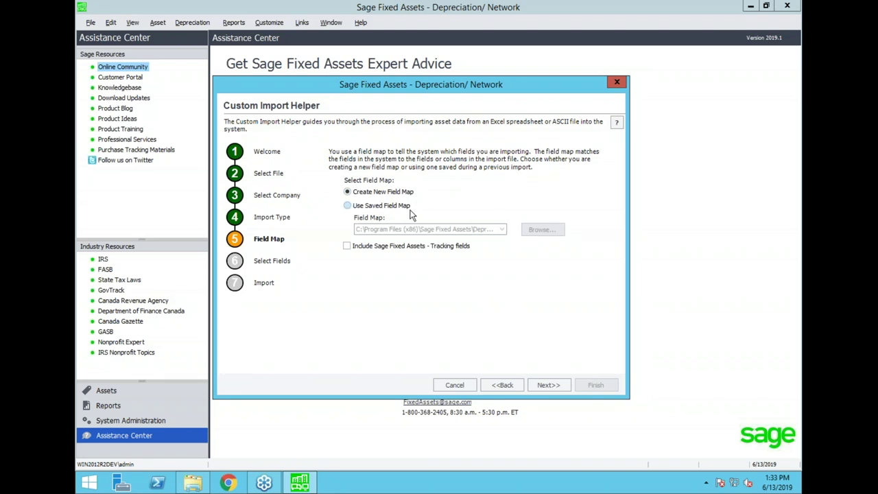
pyautogui.click(549, 385)
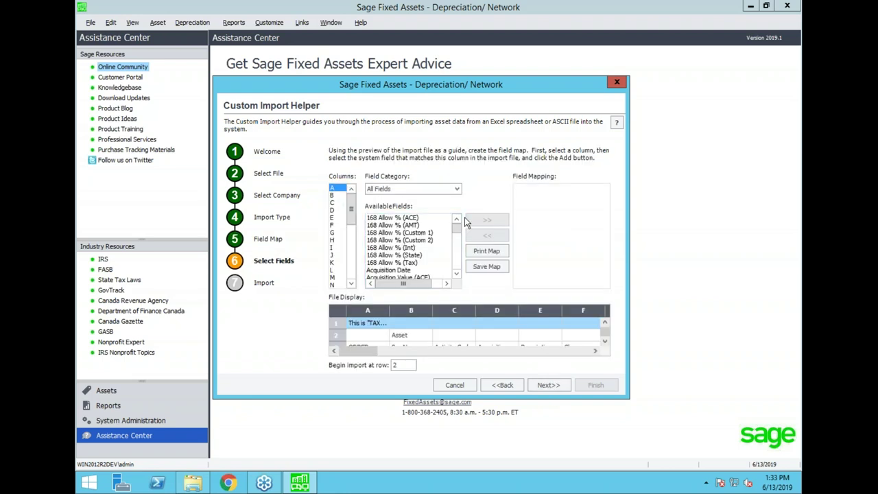
# - Select column C of EOC.csv and browse available fields, picking 168 Allow % (Custom 2)
pyautogui.click(335, 202)
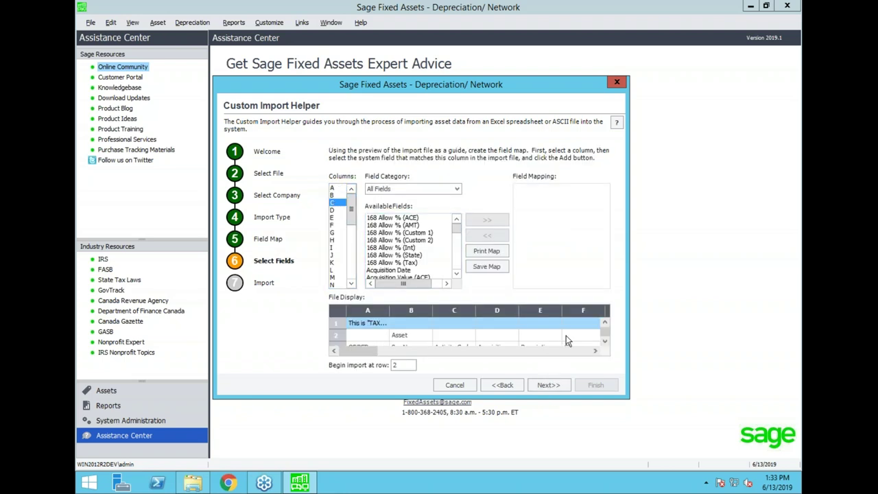
pyautogui.click(605, 341)
pyautogui.click(605, 341)
pyautogui.click(605, 341)
pyautogui.click(605, 341)
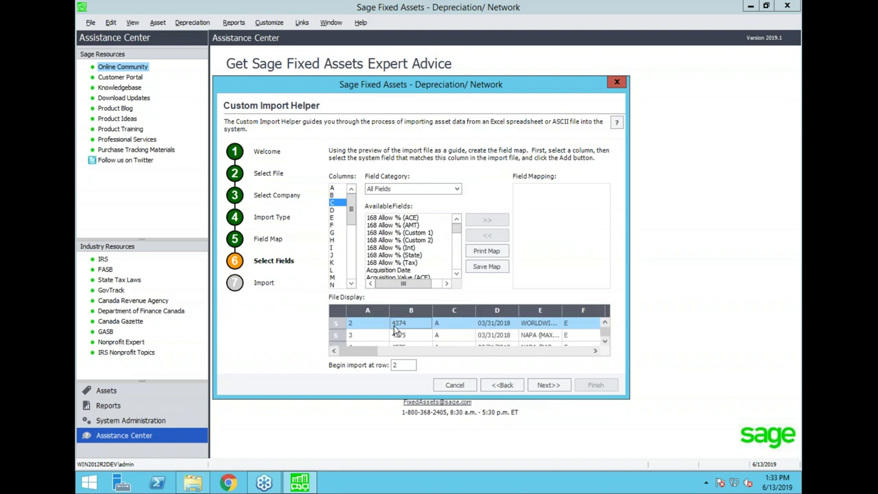
pyautogui.click(431, 240)
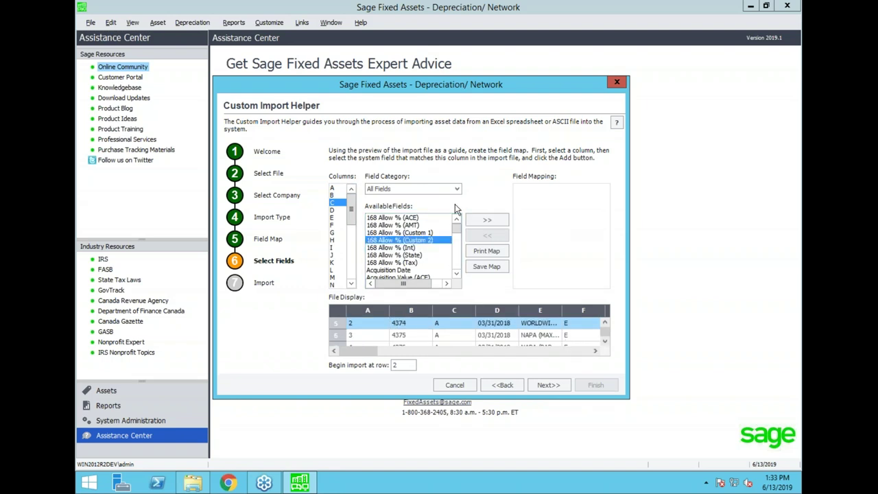
pyautogui.moveTo(456, 227); pyautogui.dragTo(457, 254)
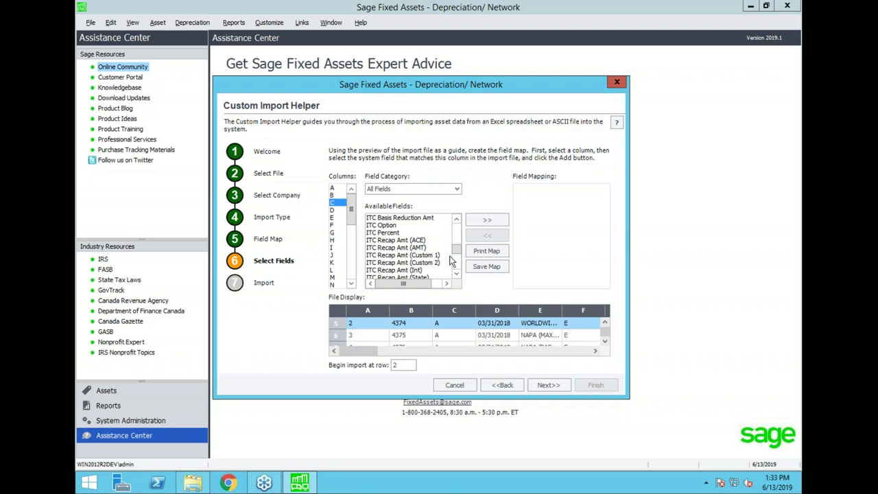
pyautogui.moveTo(458, 252); pyautogui.dragTo(459, 223)
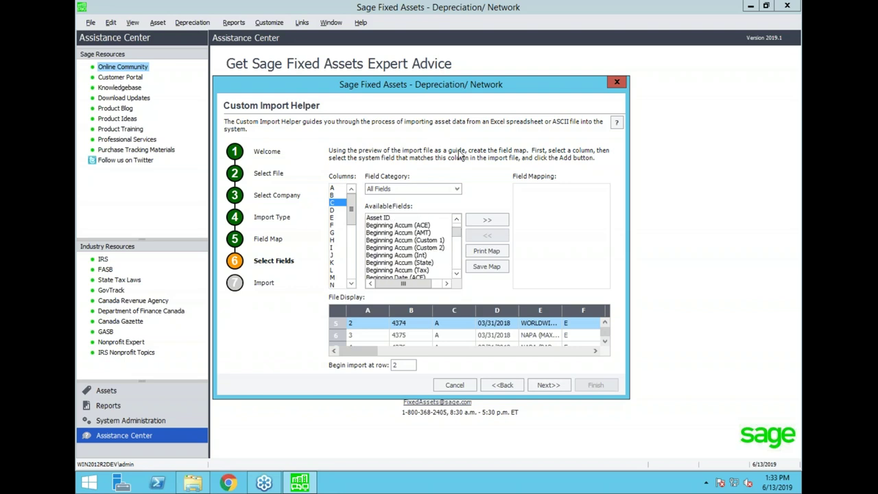
# - Cancel the custom import, then browse the Links > Depreciation Links menu and close it
pyautogui.click(447, 387)
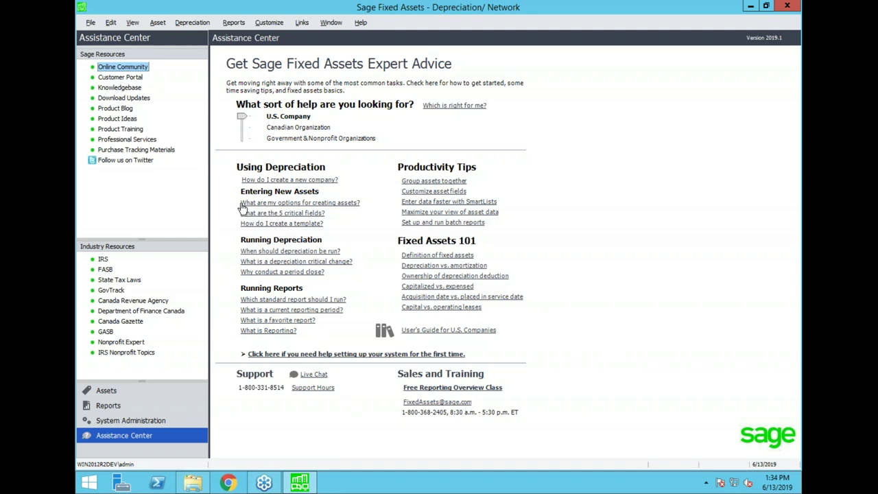
pyautogui.click(302, 22)
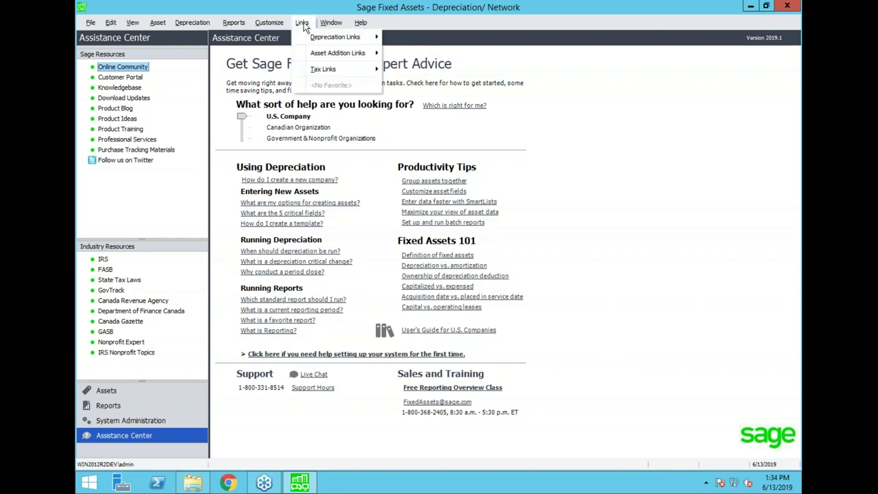
pyautogui.moveTo(336, 37)
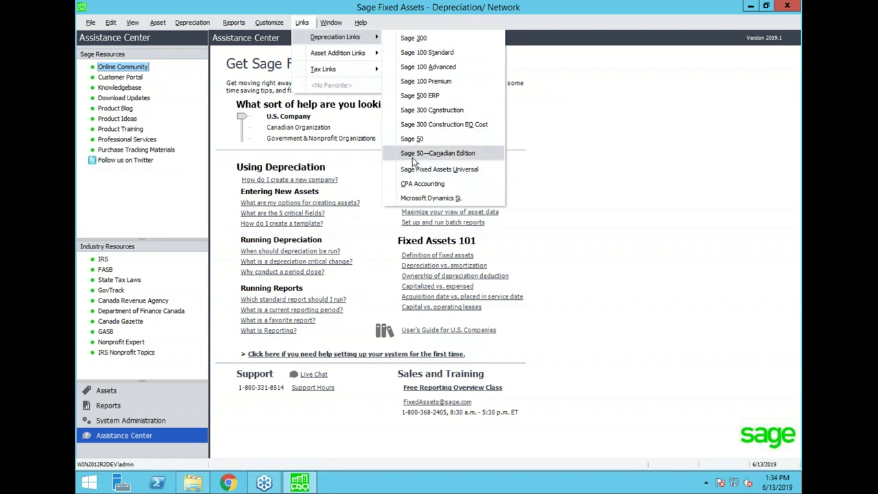
pyautogui.moveTo(325, 59)
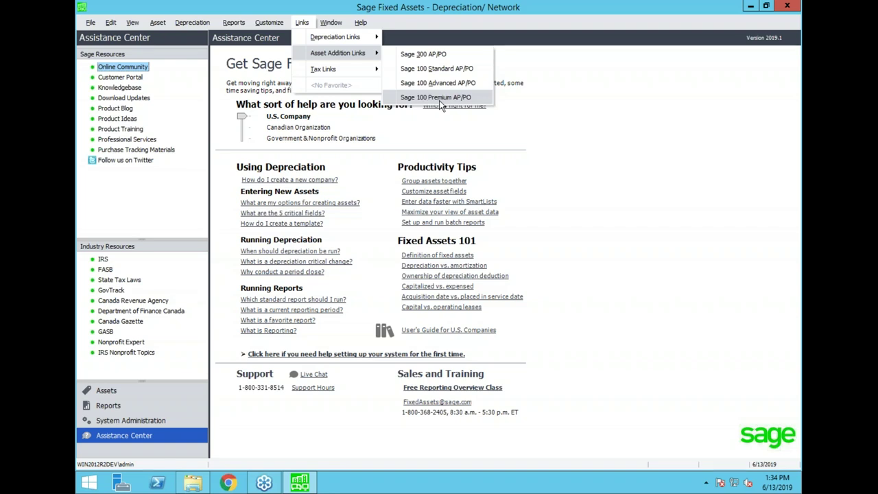
pyautogui.click(303, 22)
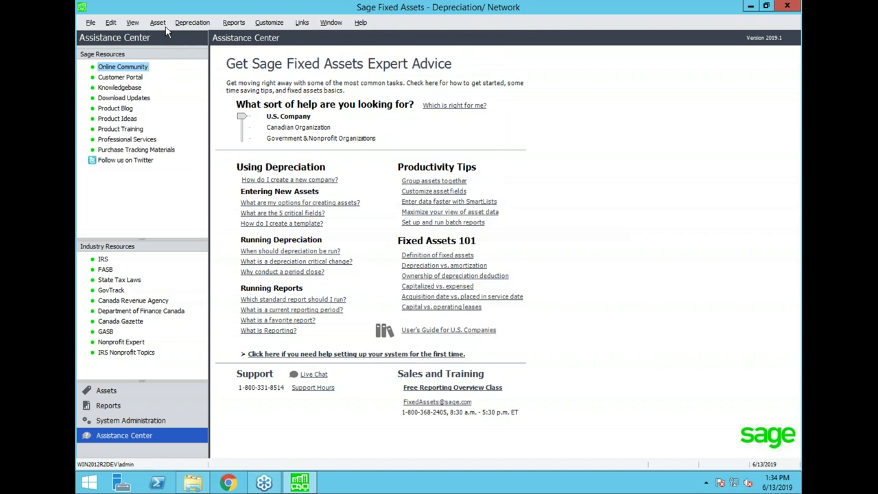
# - Open Sample U.S. Company from the File menu
pyautogui.click(94, 24)
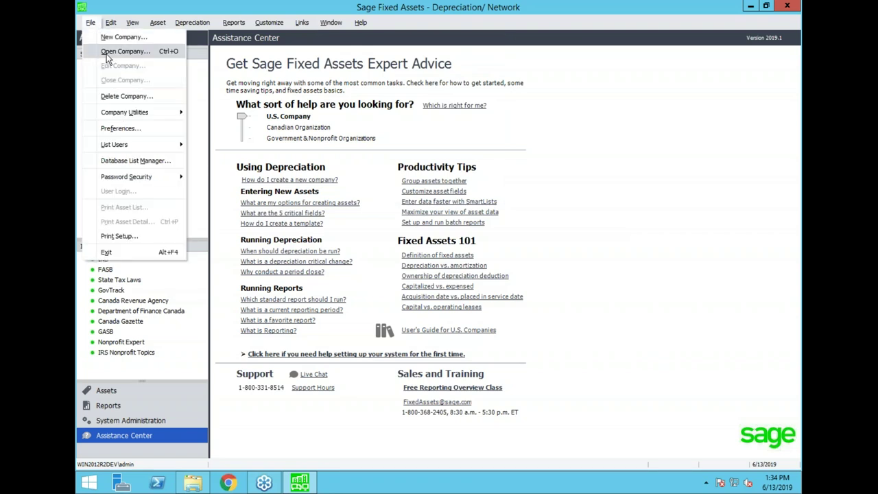
pyautogui.click(106, 56)
pyautogui.click(398, 186)
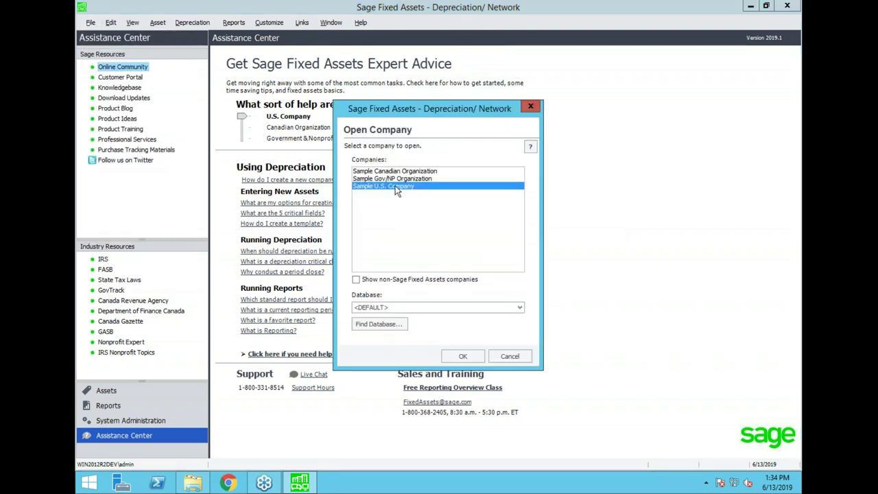
pyautogui.click(464, 357)
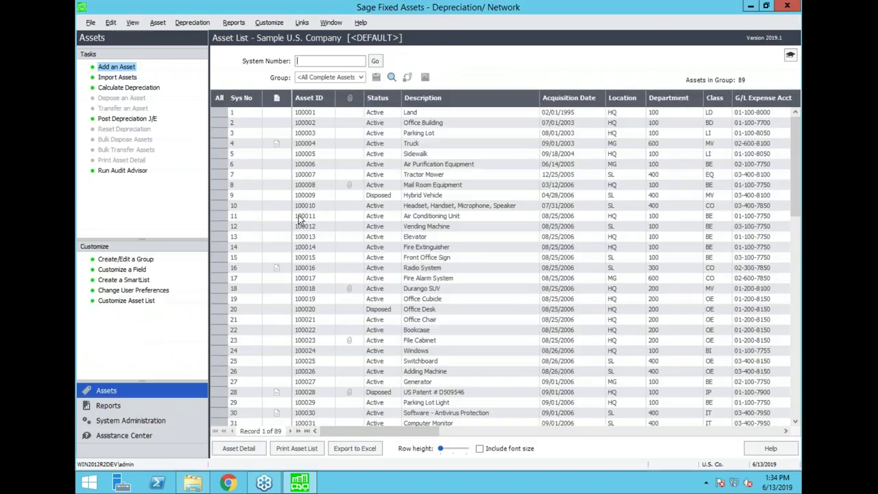
# - Review the Hybrid Vehicle's Main and Transactions tabs, then return to the asset list
pyautogui.click(392, 196)
pyautogui.doubleClick(387, 196)
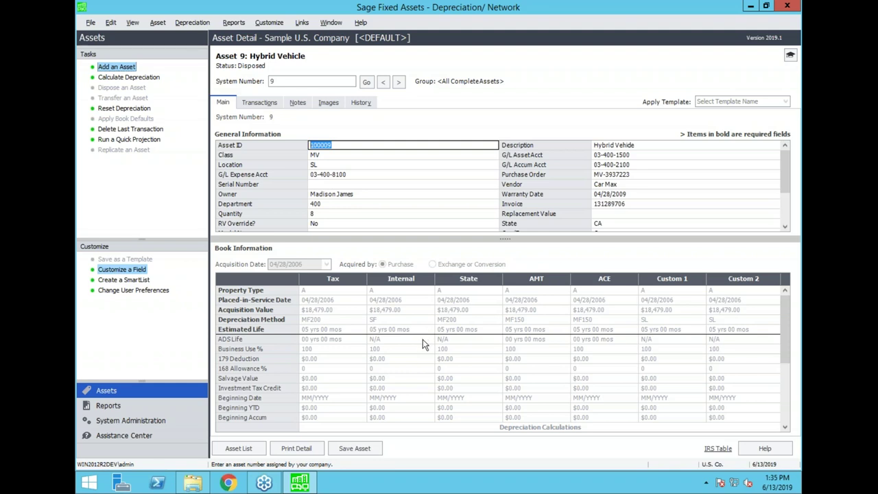
pyautogui.moveTo(785, 349); pyautogui.dragTo(785, 413)
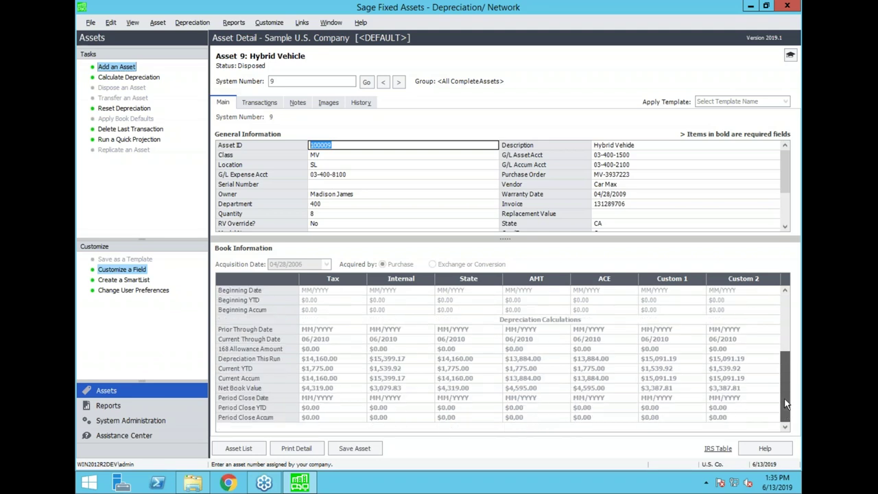
pyautogui.scroll(5, 781, 389)
pyautogui.click(254, 103)
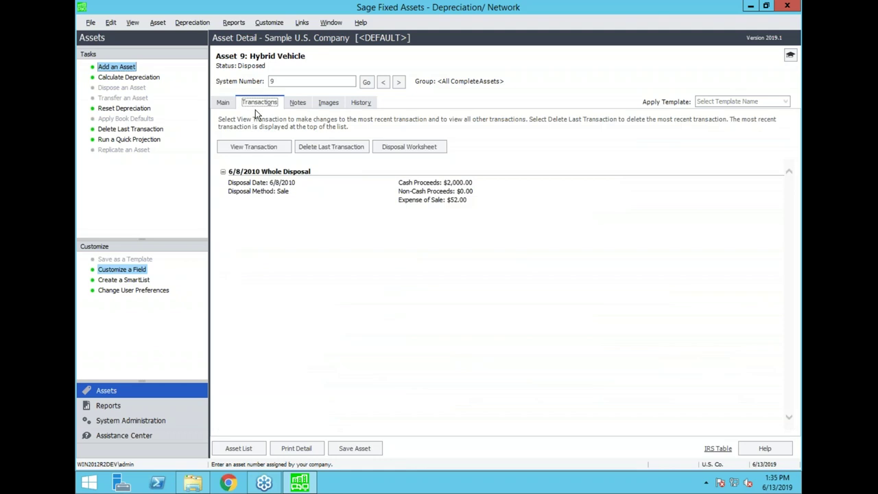
pyautogui.click(222, 101)
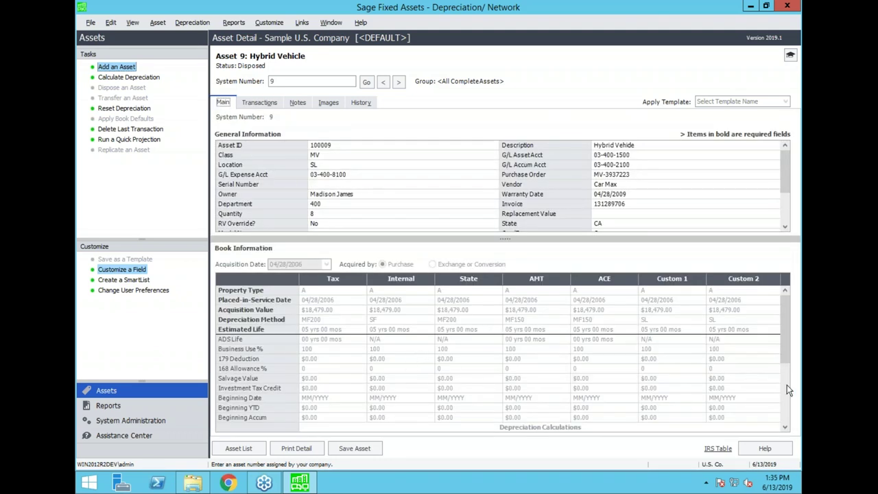
pyautogui.scroll(-3, 793, 384)
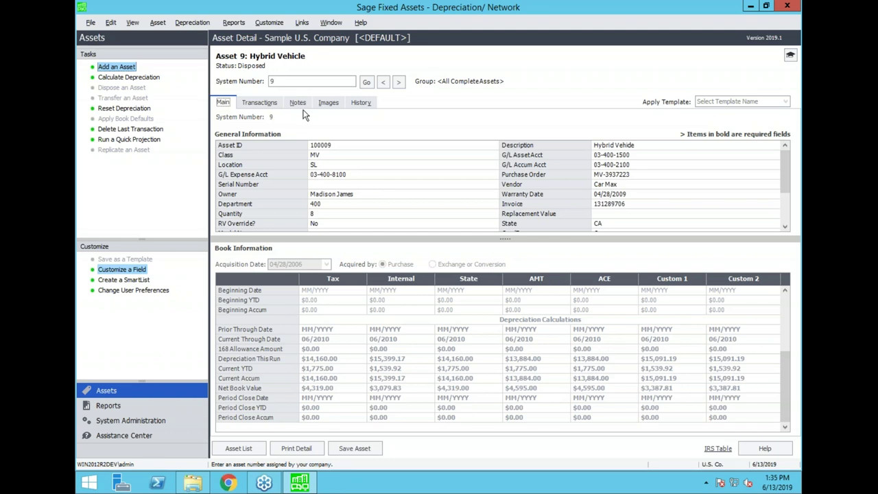
pyautogui.click(240, 448)
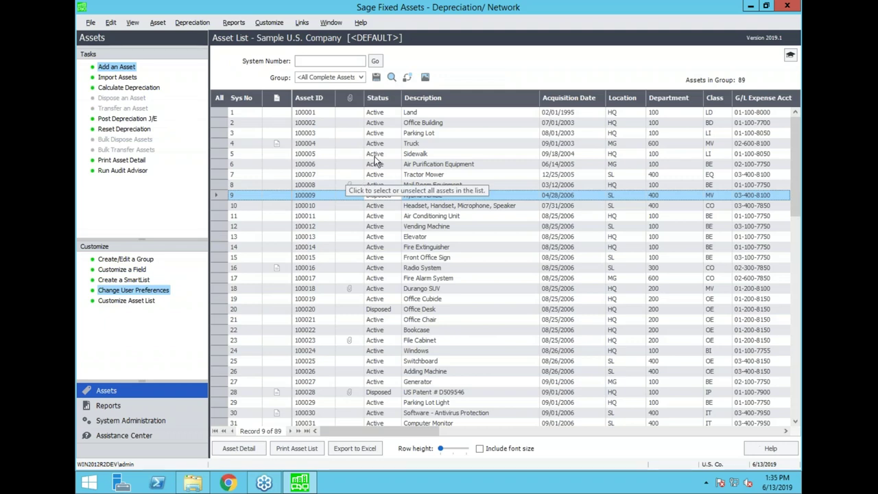
# - Open asset 12, Vending Machine, in Asset Detail and glance at the Asset menu
pyautogui.click(376, 154)
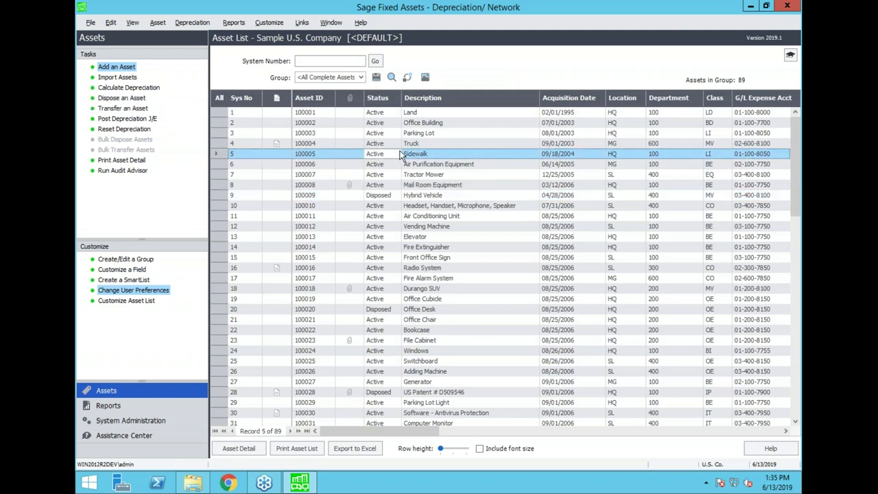
pyautogui.click(391, 249)
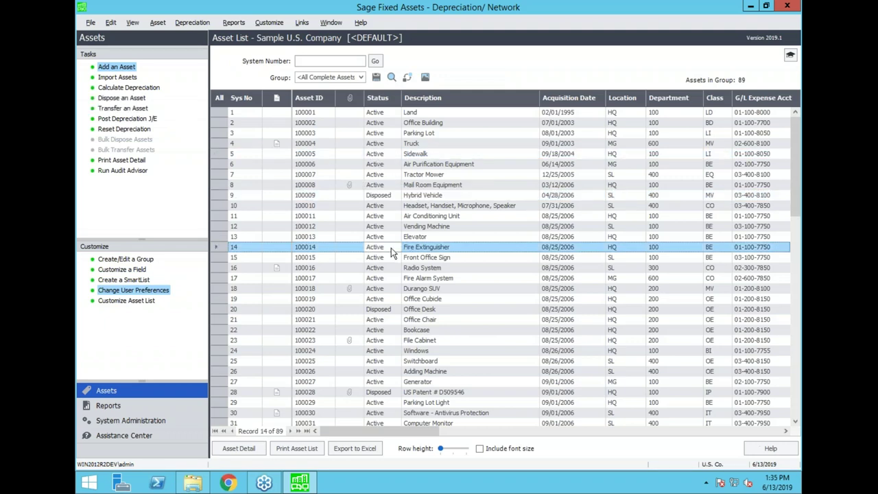
pyautogui.click(376, 227)
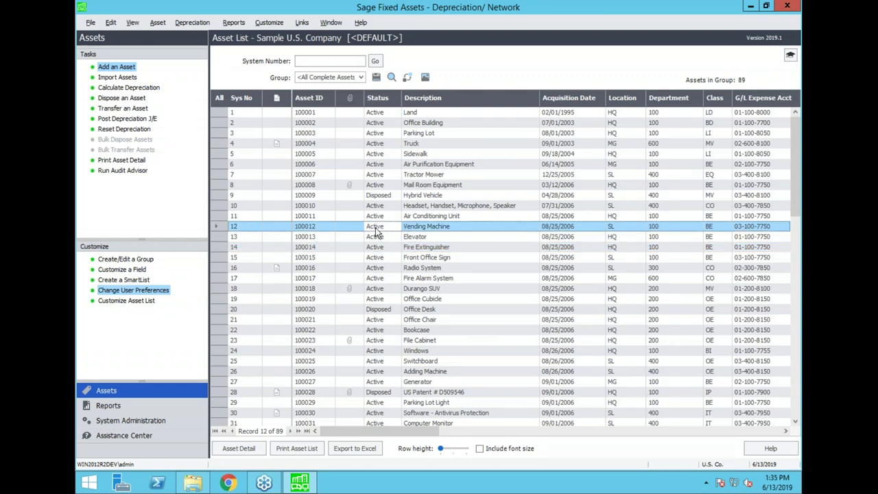
pyautogui.doubleClick(376, 230)
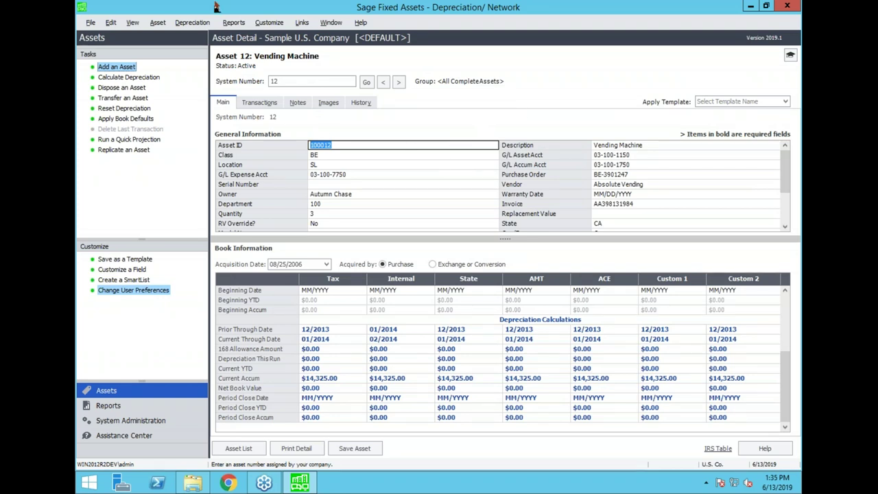
pyautogui.click(157, 23)
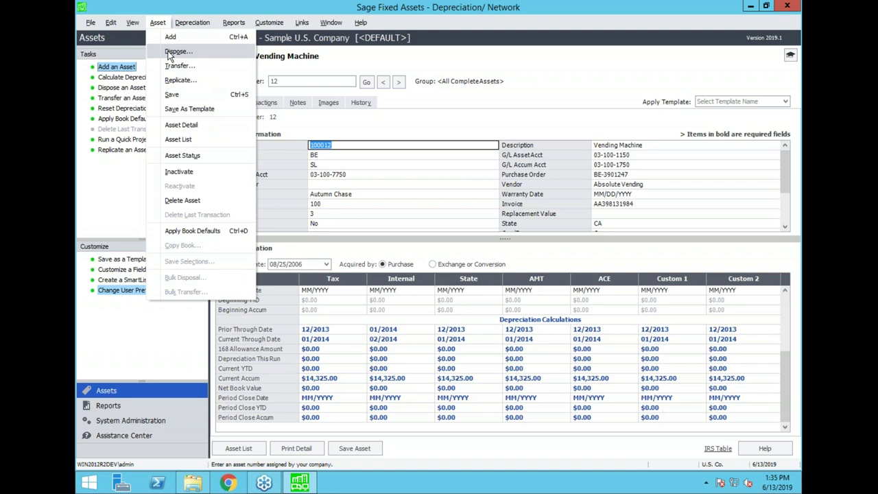
pyautogui.click(159, 23)
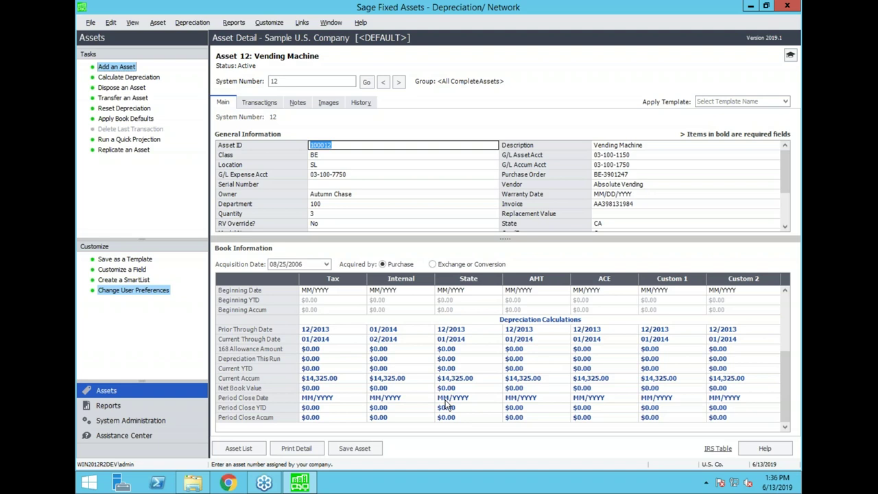
# - Begin disposing the Vending Machine dated 06/13/2019, with disposal method set to Sale
pyautogui.click(104, 88)
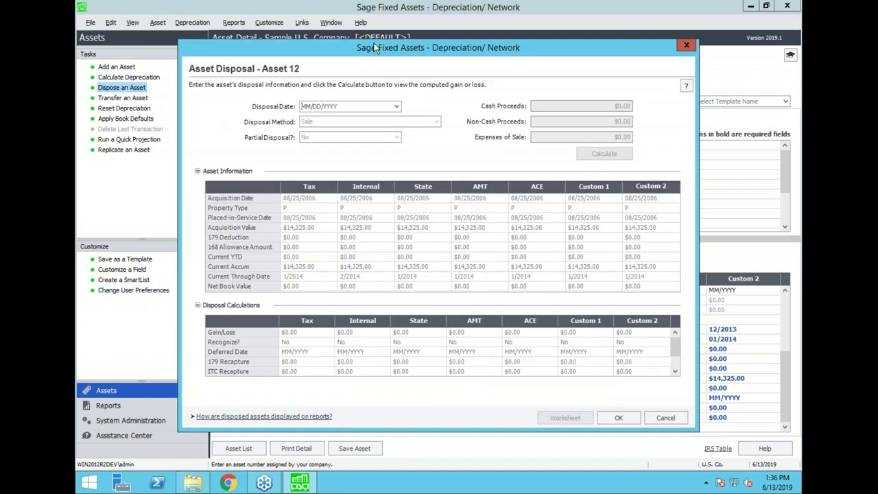
pyautogui.moveTo(334, 52); pyautogui.dragTo(315, 49)
pyautogui.click(374, 104)
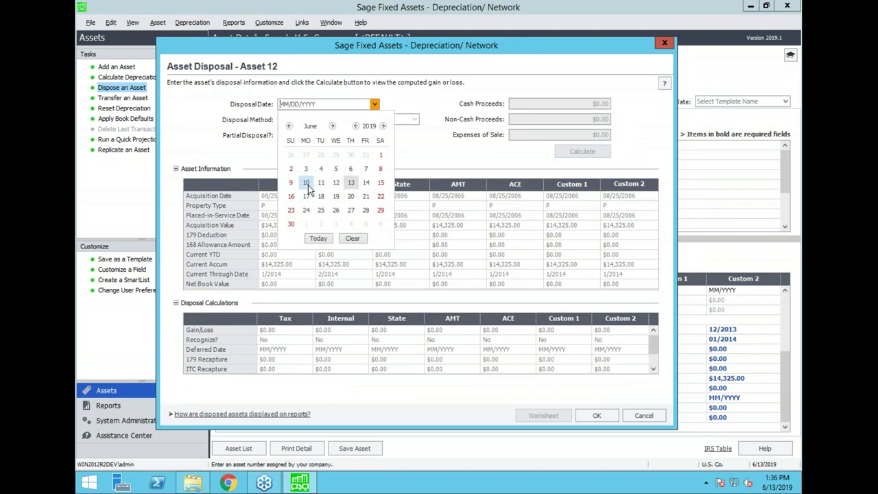
pyautogui.click(351, 182)
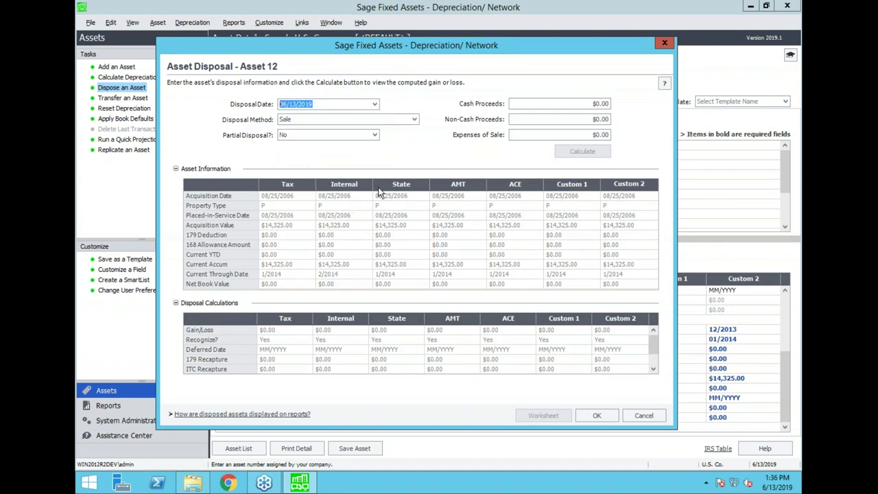
pyautogui.click(355, 121)
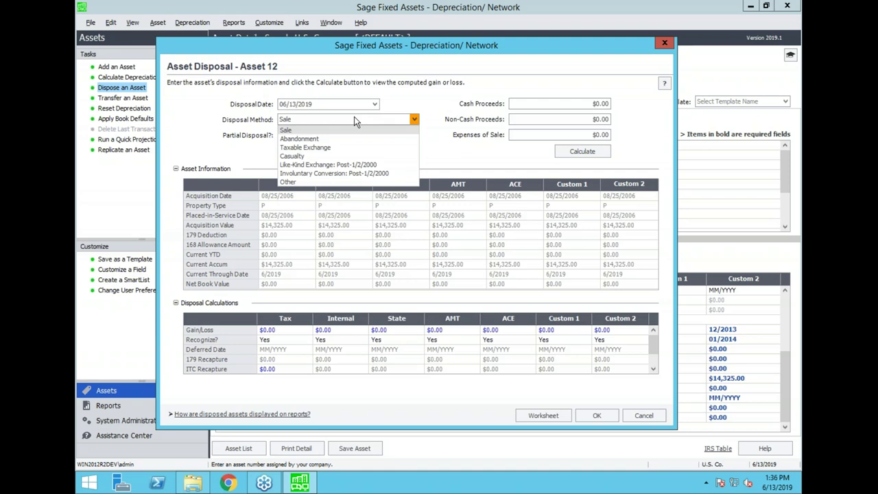
pyautogui.click(298, 140)
pyautogui.click(316, 120)
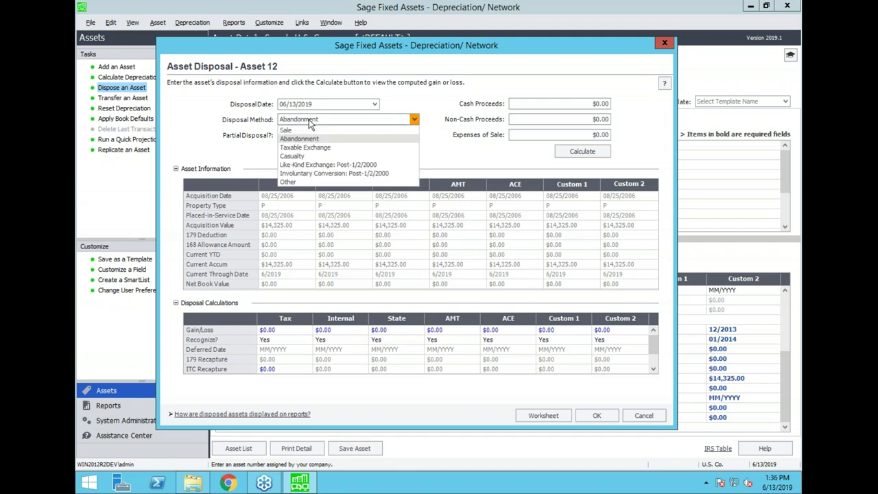
pyautogui.click(254, 162)
pyautogui.click(306, 119)
pyautogui.click(301, 129)
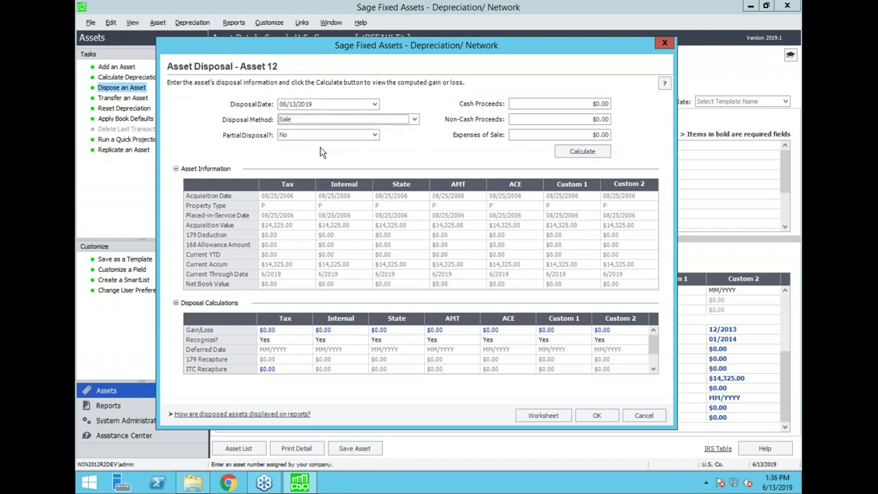
# - Keep Partial Disposal No, enter $1,000.00 cash proceeds, calculate the gain, and confirm
pyautogui.press('Tab')
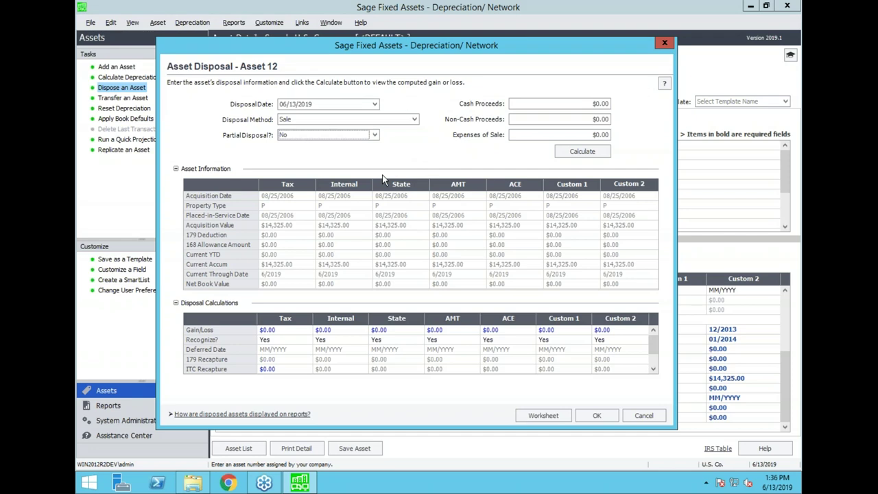
pyautogui.click(375, 135)
pyautogui.click(440, 151)
pyautogui.press('Tab')
pyautogui.press('Tab')
pyautogui.click(595, 103)
pyautogui.write('1000')
pyautogui.press('BackSpace')
pyautogui.moveTo(448, 50); pyautogui.dragTo(445, 61)
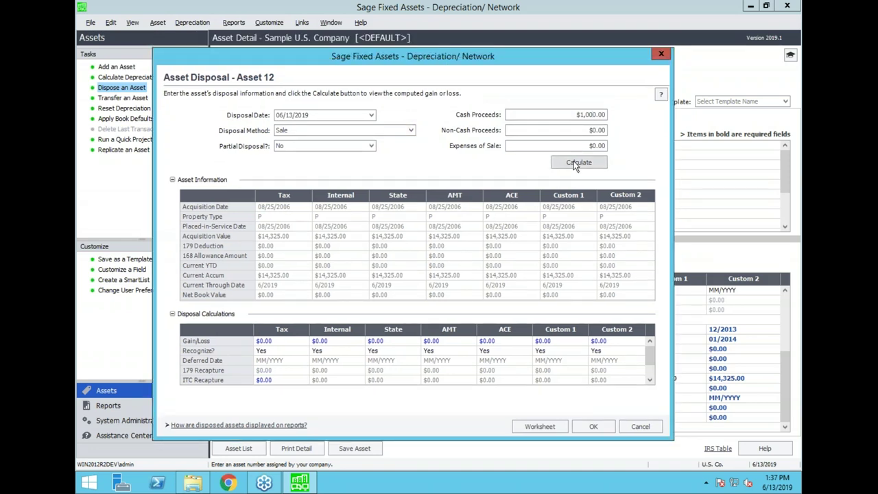
pyautogui.click(574, 162)
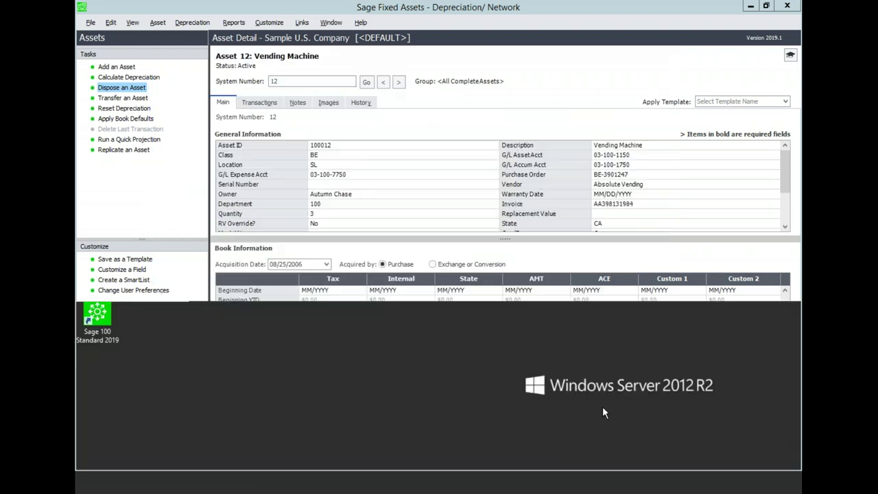
pyautogui.click(594, 426)
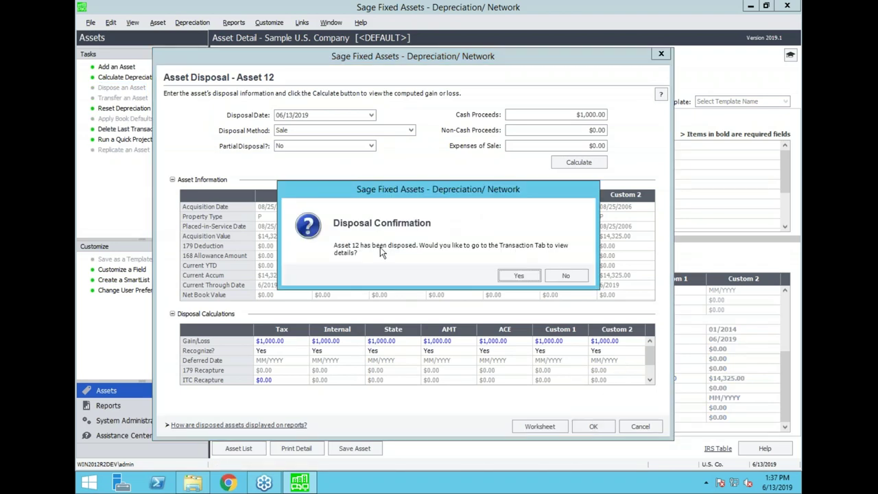
# - Review asset 12's disposal transaction, then its Main tab and Book Information grid
pyautogui.click(520, 276)
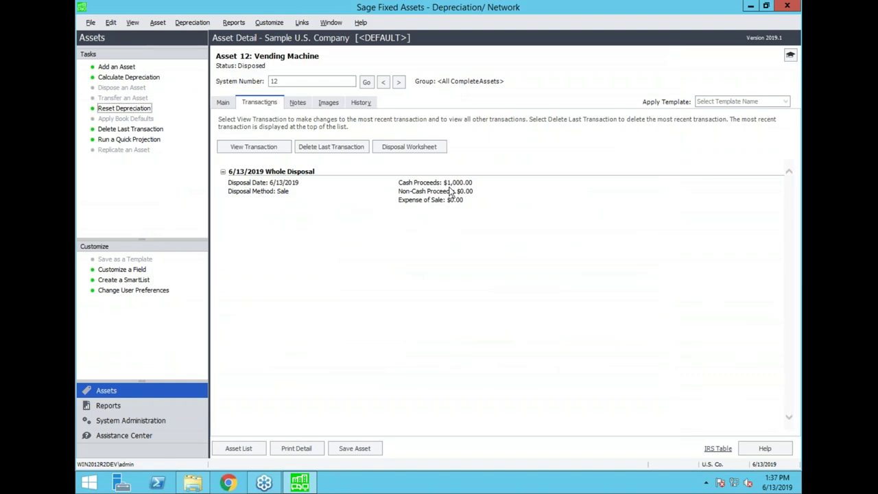
pyautogui.click(223, 103)
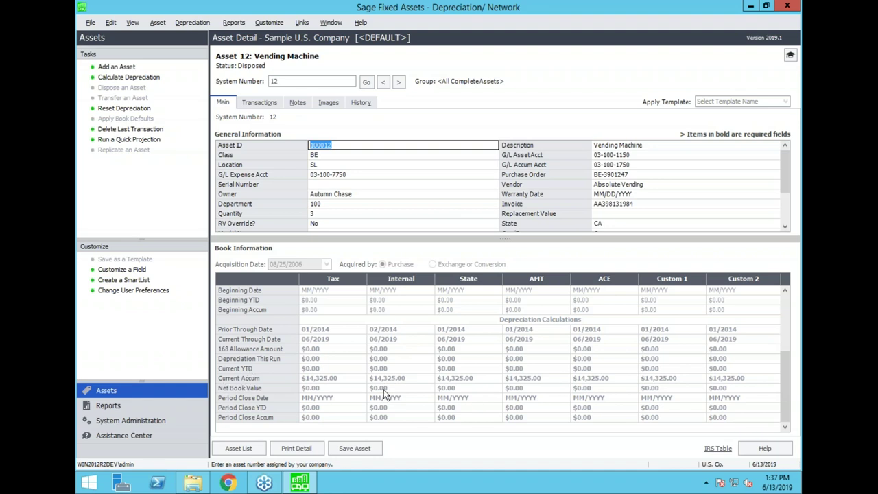
pyautogui.click(783, 303)
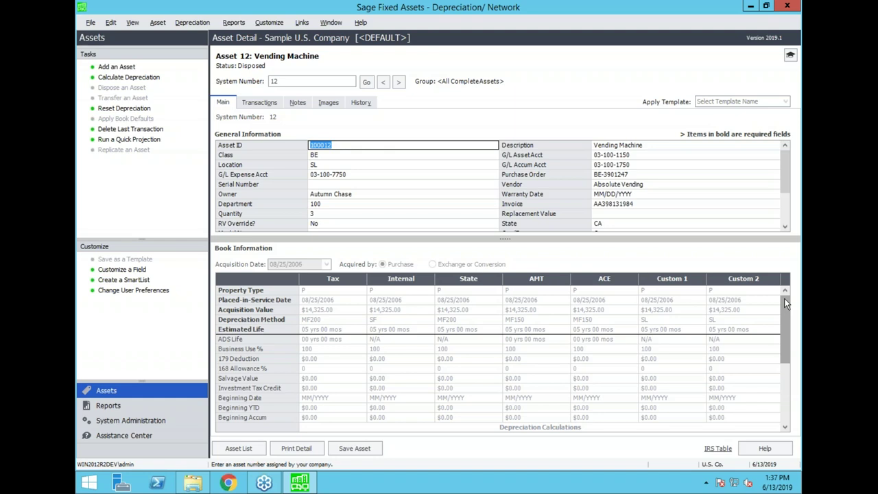
pyautogui.moveTo(786, 304); pyautogui.dragTo(785, 386)
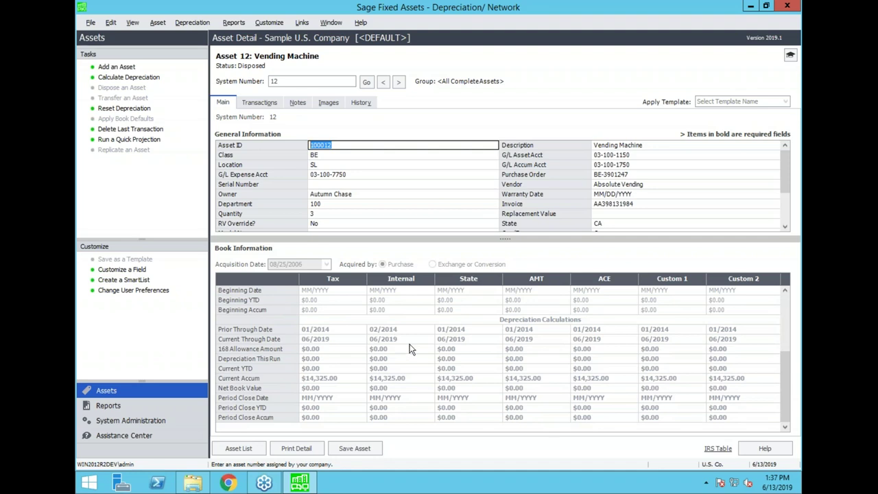
pyautogui.click(785, 336)
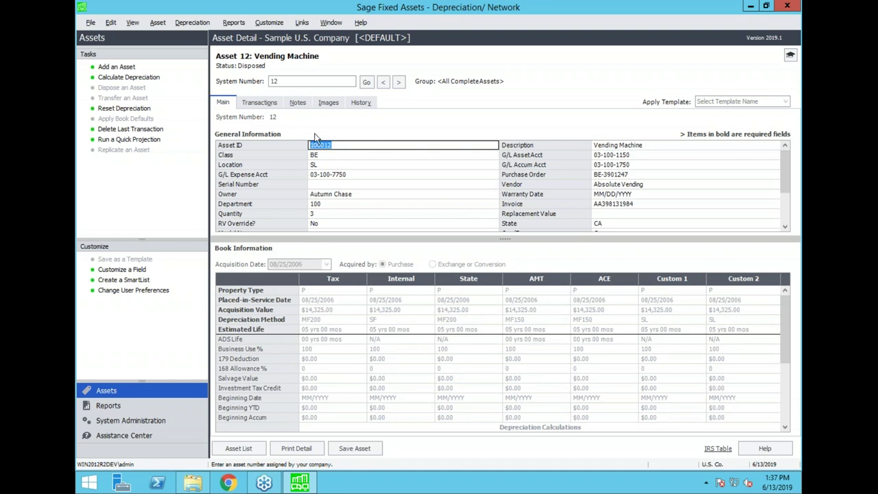
pyautogui.moveTo(264, 483)
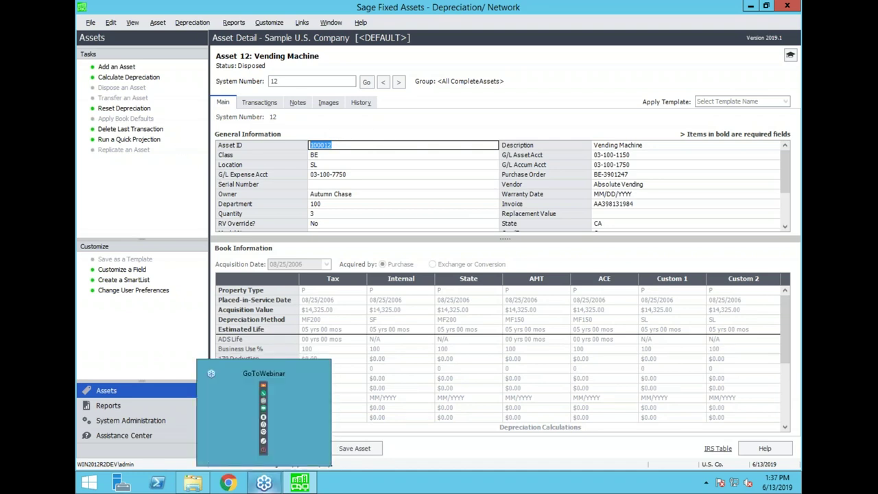
# - From the Asset List, select asset 5 Sidewalk and start Transfer an Asset
pyautogui.click(238, 448)
pyautogui.click(315, 155)
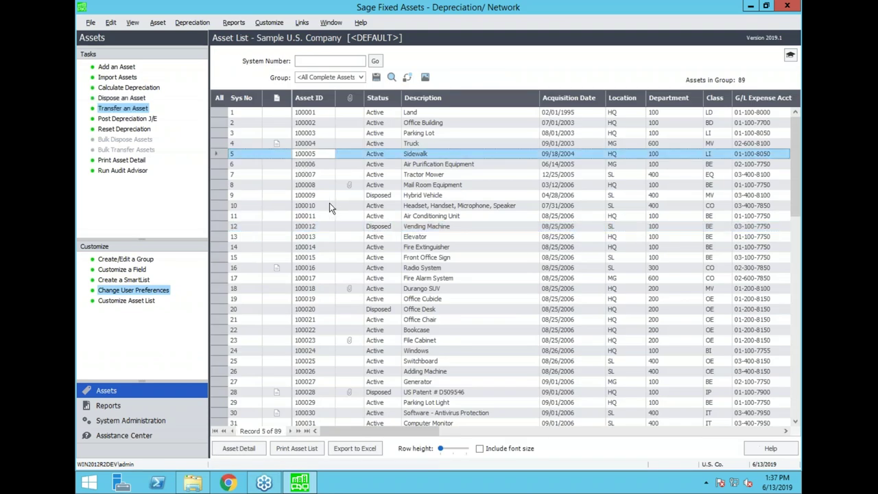
pyautogui.click(122, 111)
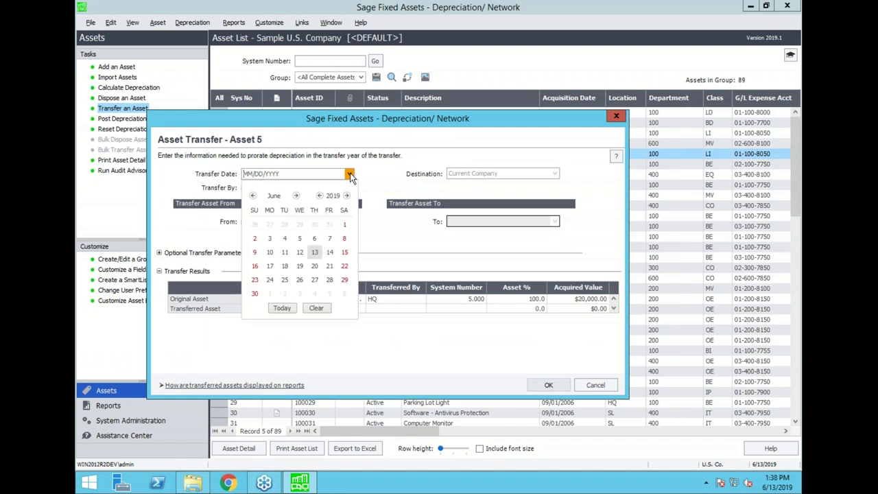
# - Date the transfer 06/13/2019, keep Current Company, and move asset 5 to location SL
pyautogui.click(314, 252)
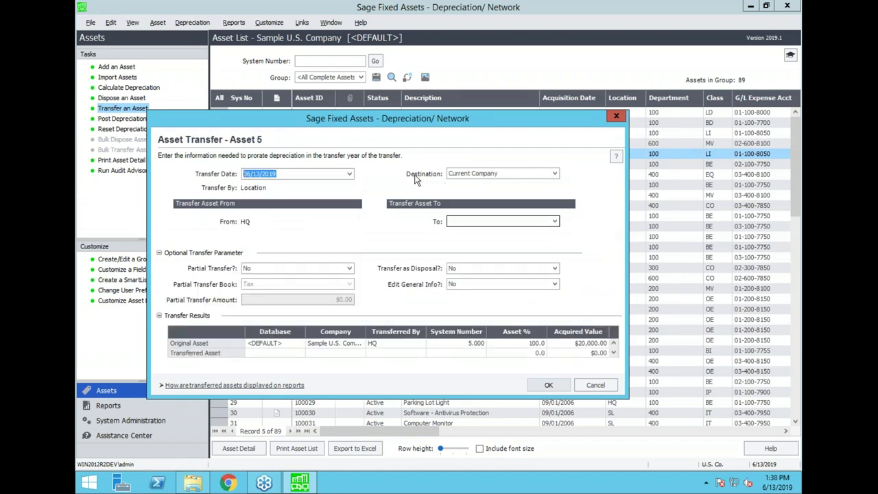
pyautogui.click(556, 174)
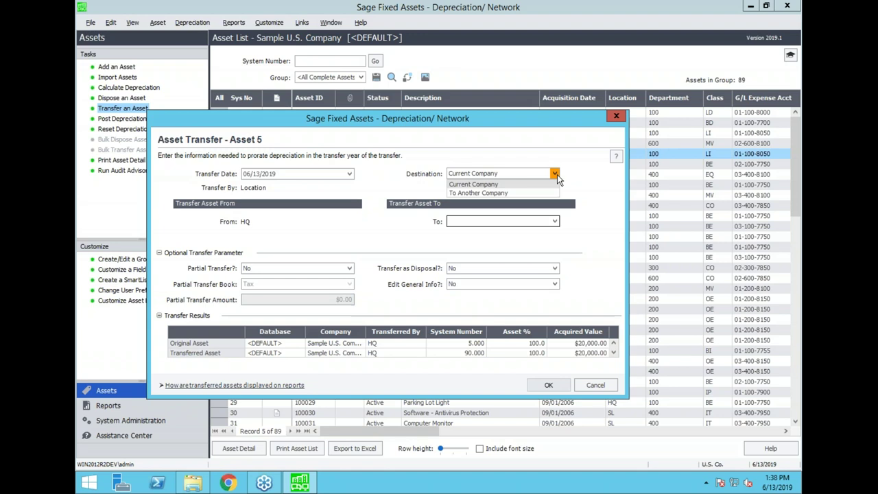
pyautogui.click(471, 184)
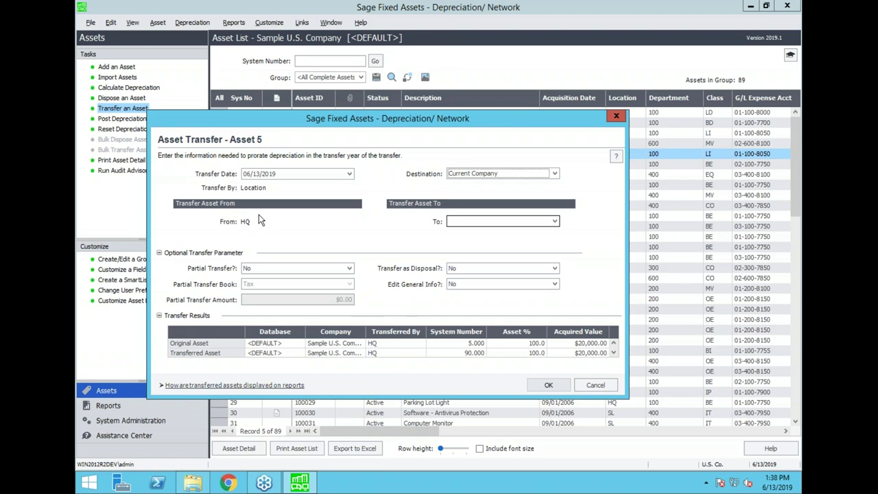
pyautogui.click(555, 221)
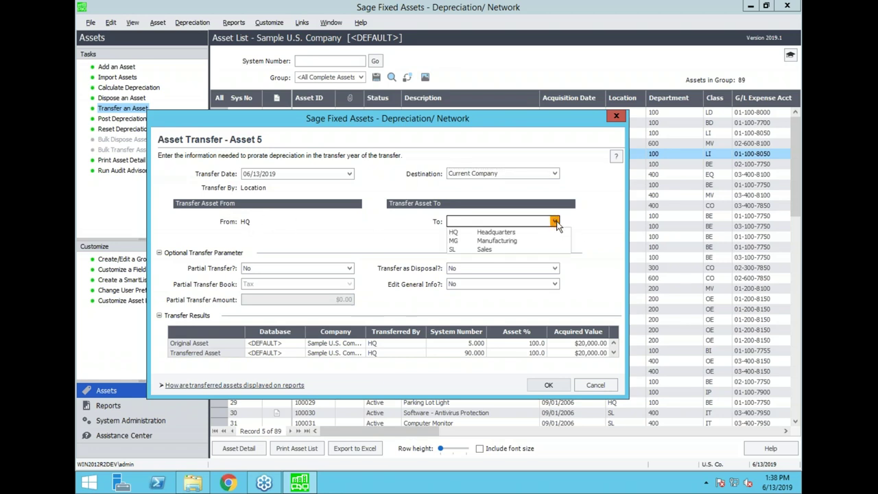
pyautogui.click(486, 249)
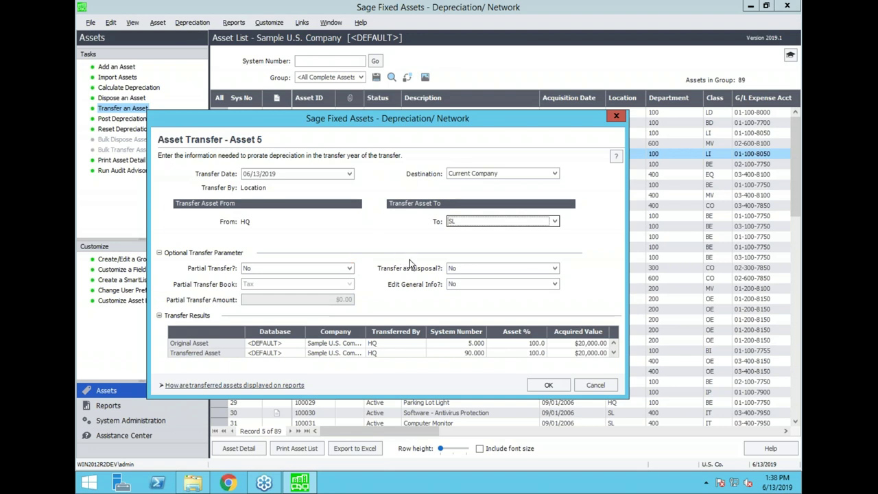
pyautogui.click(498, 174)
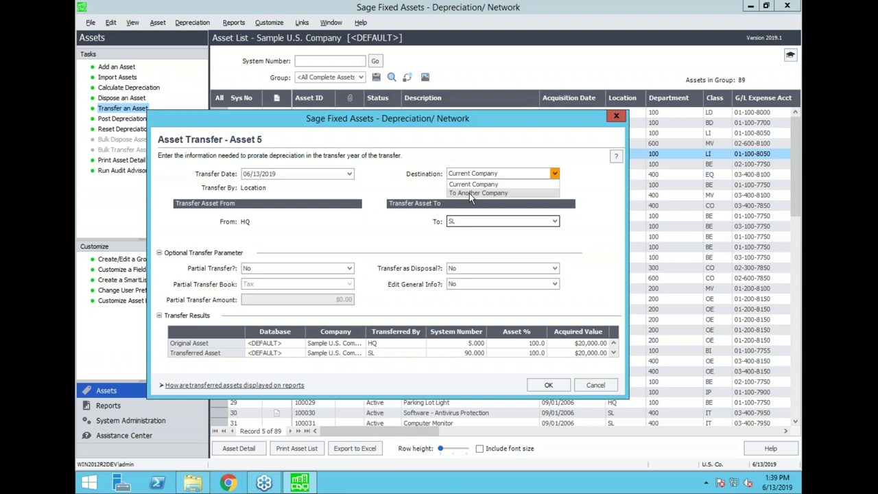
# - Switch the transfer to another company: Training database, Westfields Bakery - Trng
pyautogui.click(470, 193)
pyautogui.click(473, 238)
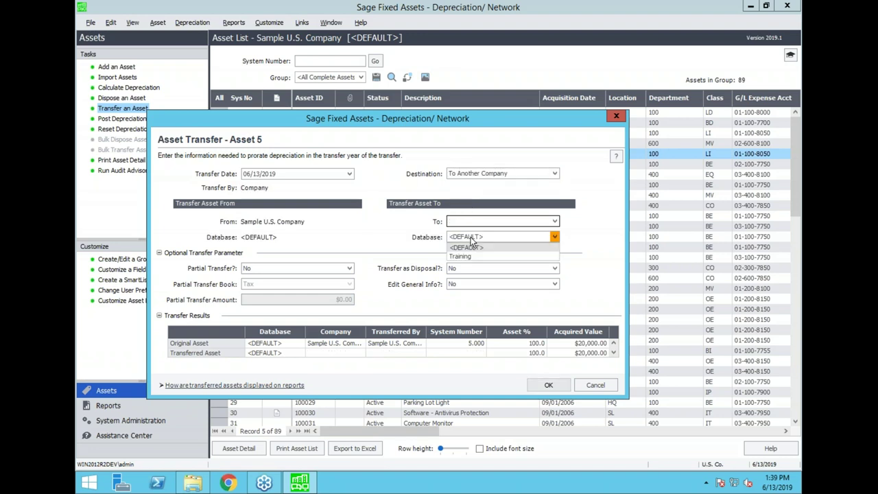
pyautogui.click(463, 248)
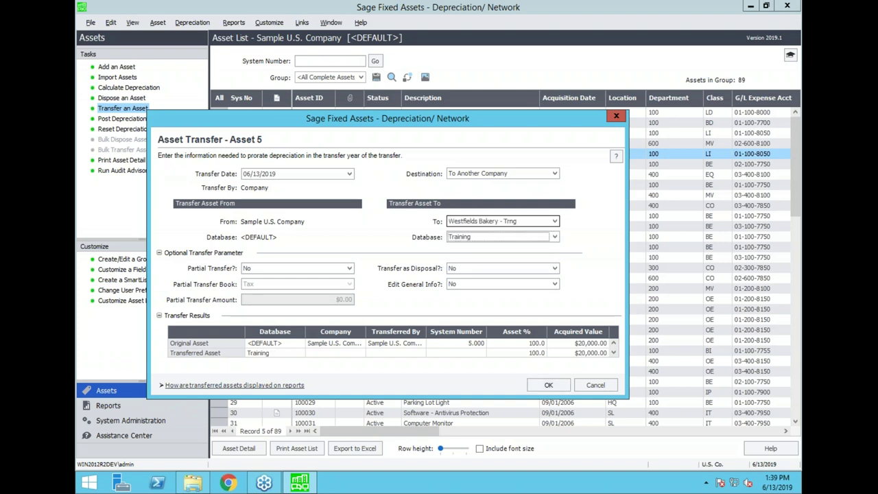
pyautogui.click(549, 224)
pyautogui.click(549, 224)
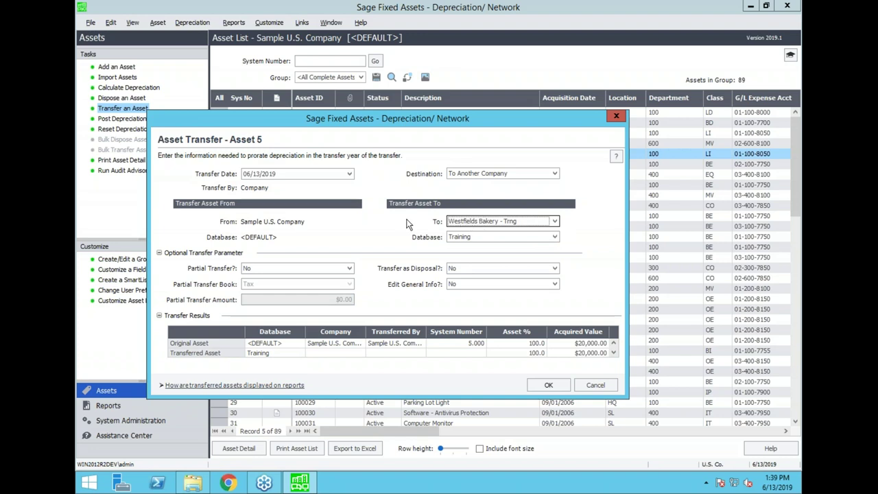
pyautogui.click(544, 386)
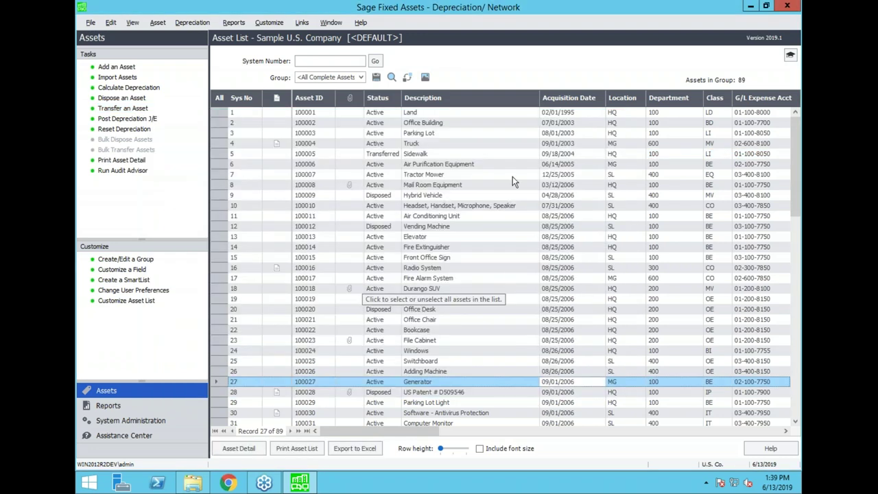
pyautogui.click(437, 227)
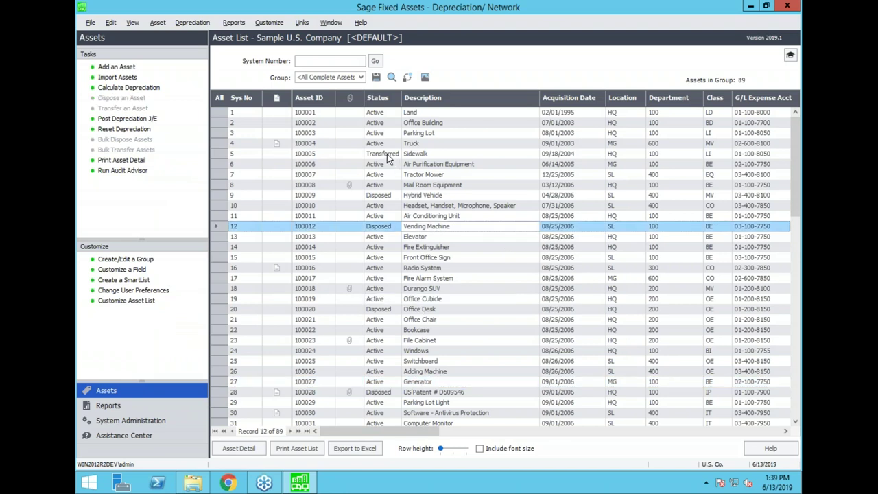
pyautogui.click(387, 155)
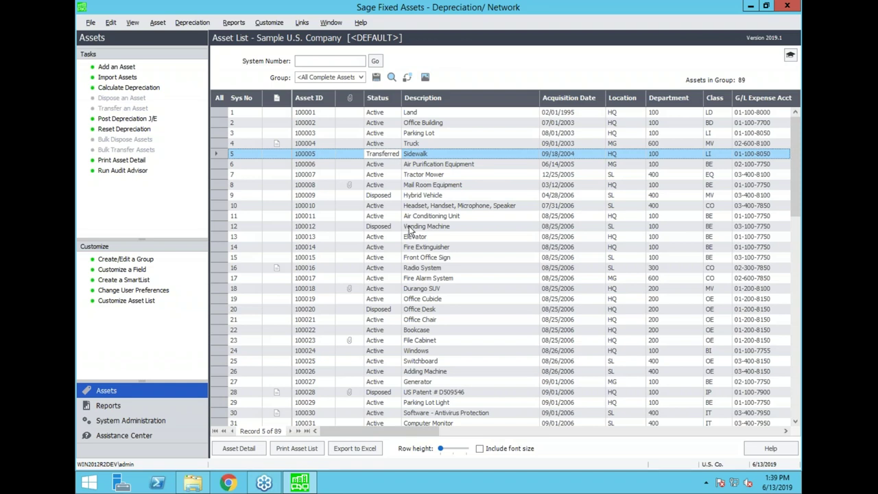
pyautogui.scroll(-8, 416, 242)
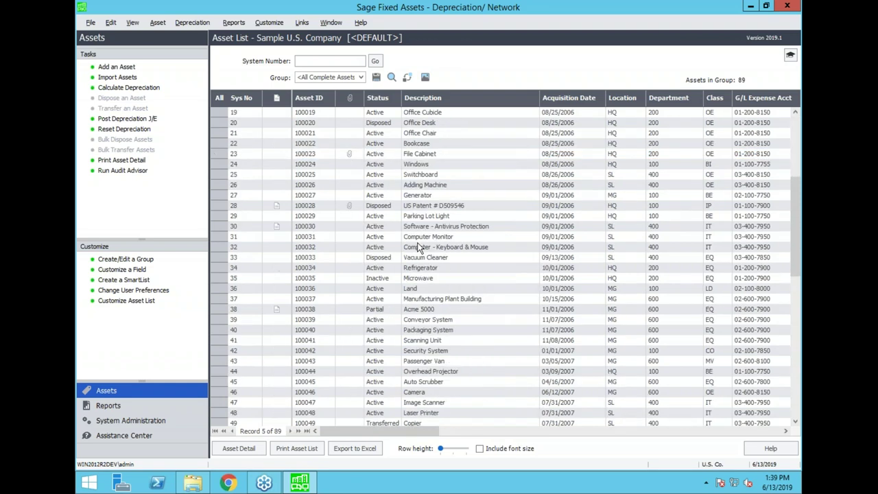
pyautogui.scroll(8, 418, 247)
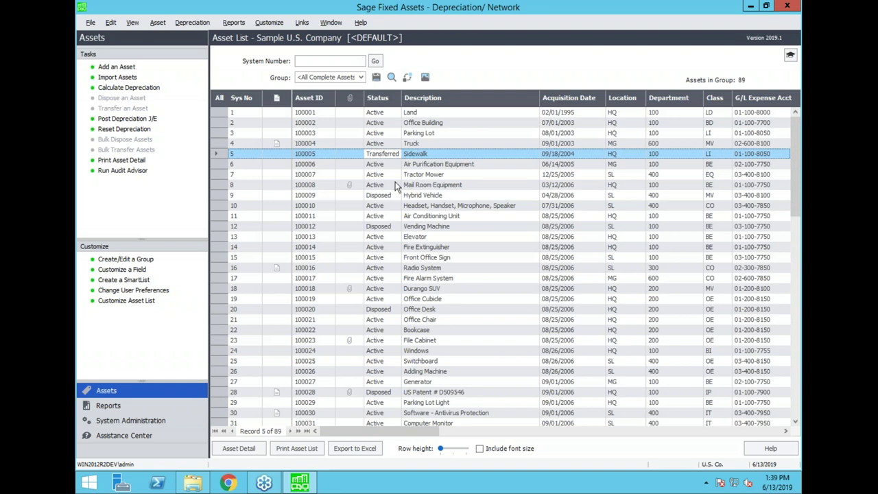
pyautogui.click(415, 166)
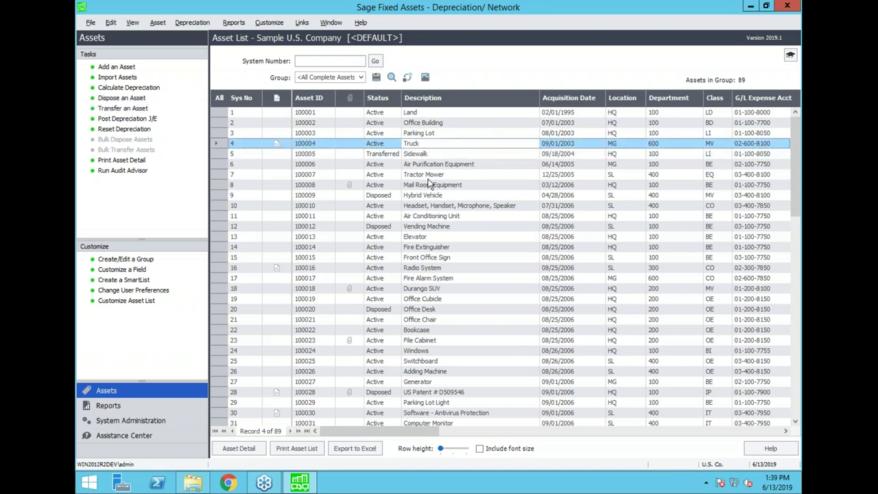
pyautogui.click(431, 177)
pyautogui.click(407, 115)
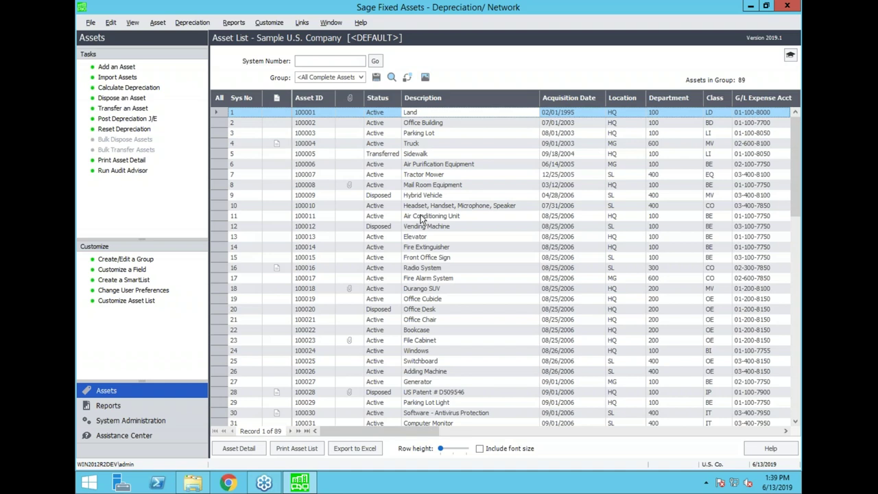
pyautogui.click(315, 196)
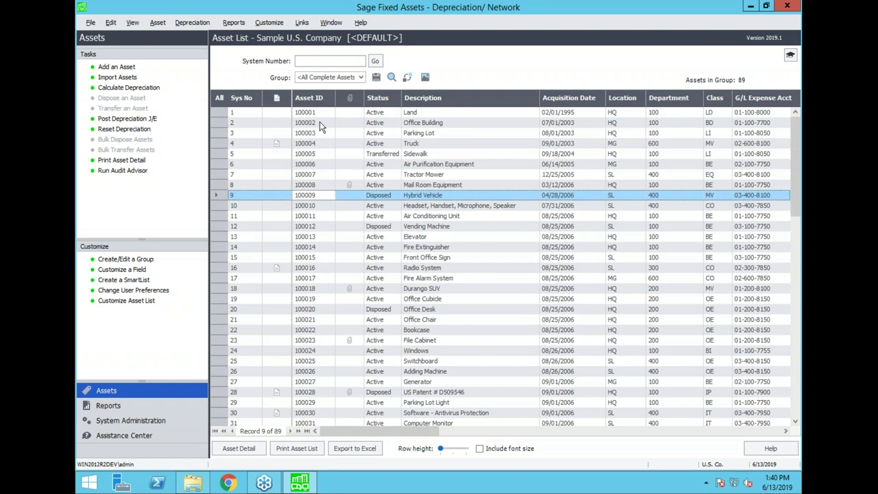
# - Open the Office Building asset and run a Quick Projection for the Internal book
pyautogui.doubleClick(319, 122)
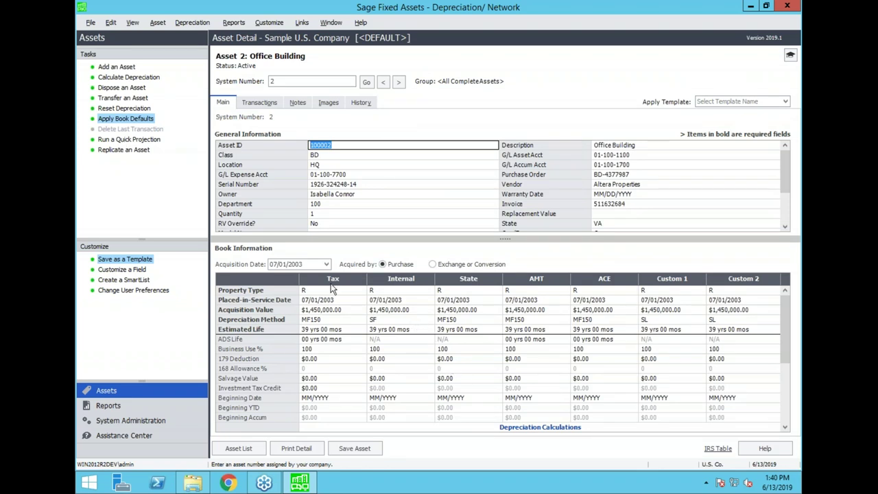
pyautogui.click(144, 140)
pyautogui.click(413, 238)
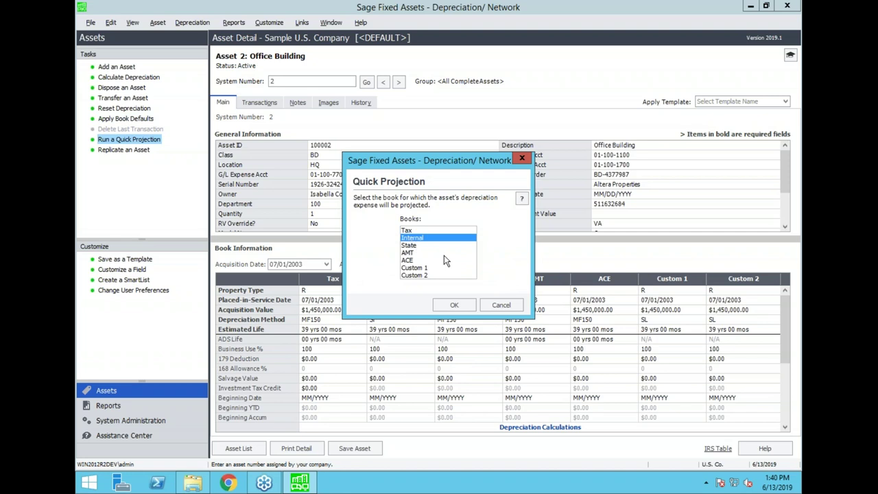
pyautogui.click(452, 306)
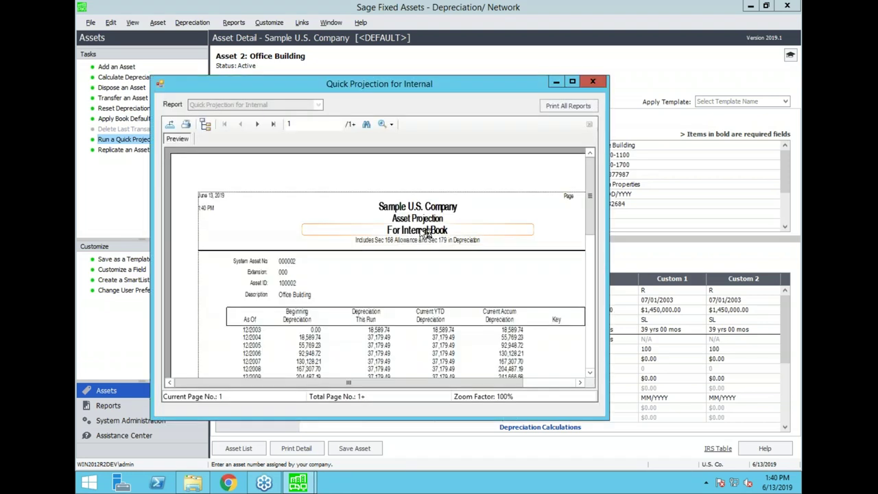
# - Maximize the projection report and review the 12/2003–12/2009 rows, including 241,666.68 accumulated depreciation
pyautogui.doubleClick(405, 84)
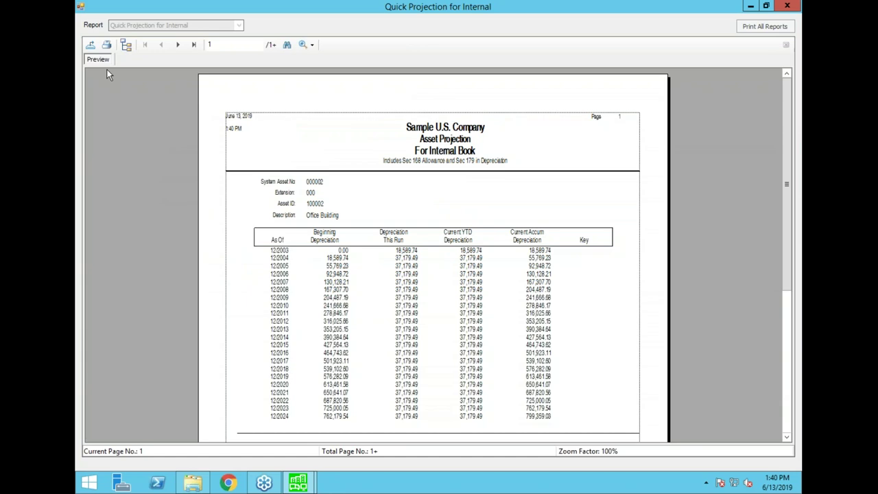
pyautogui.click(280, 252)
pyautogui.click(338, 291)
pyautogui.click(410, 268)
pyautogui.click(288, 259)
pyautogui.click(294, 267)
pyautogui.click(532, 299)
pyautogui.click(453, 298)
# - Review the 12/2012 row and remaining amounts, view the second page, then close the report
pyautogui.click(288, 322)
pyautogui.click(371, 289)
pyautogui.click(446, 265)
pyautogui.click(178, 43)
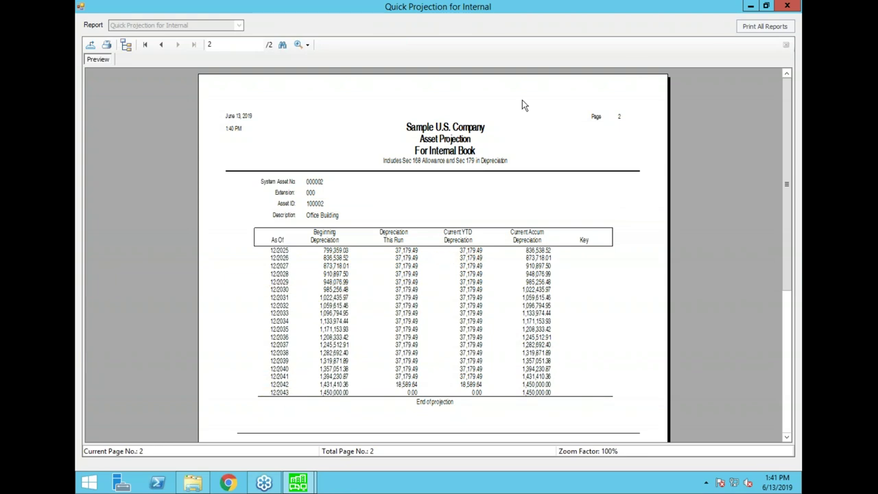
pyautogui.click(787, 6)
# - Close the projection report and book chooser, then check the Internal book's 179 Deduction
pyautogui.click(788, 7)
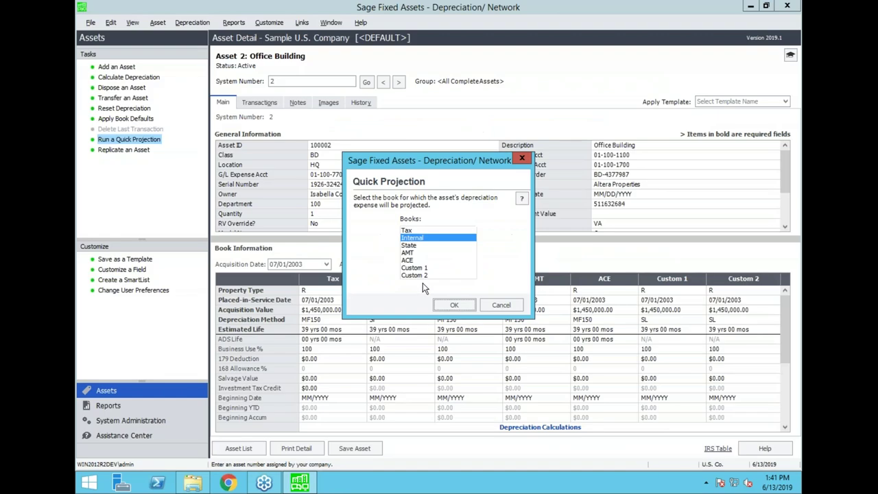
pyautogui.click(499, 307)
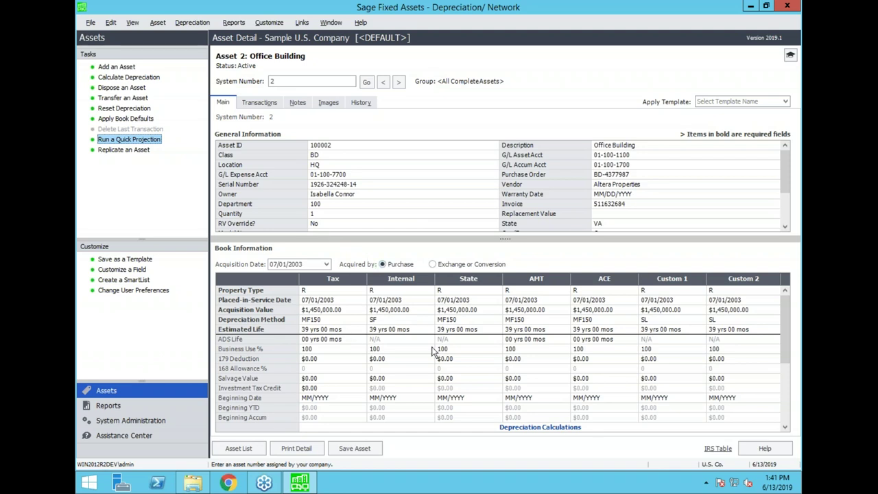
pyautogui.click(410, 361)
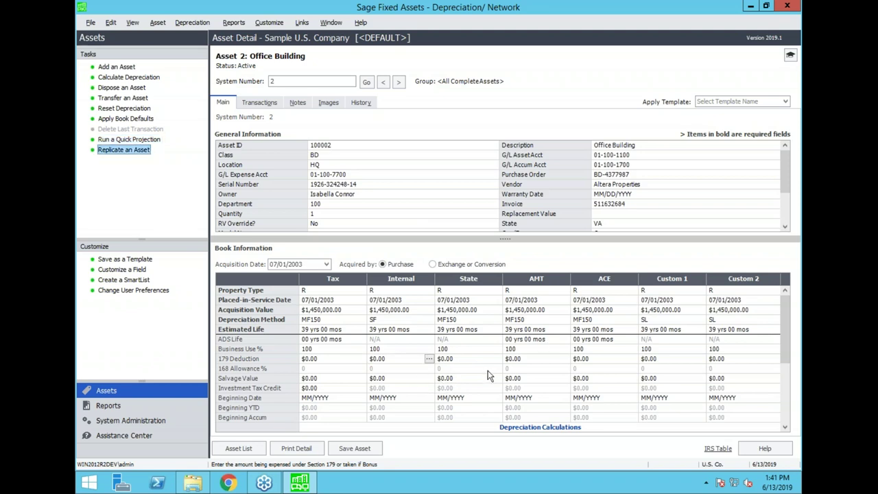
# - Scroll the Book Information grid to confirm $0.00 179 Deduction everywhere, then browse the Customize menu
pyautogui.moveTo(784, 336); pyautogui.dragTo(776, 388)
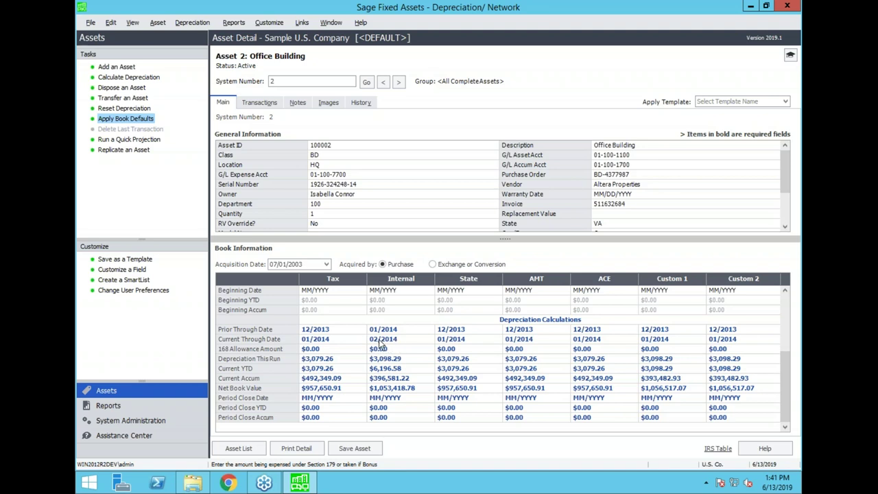
pyautogui.moveTo(782, 365); pyautogui.dragTo(785, 309)
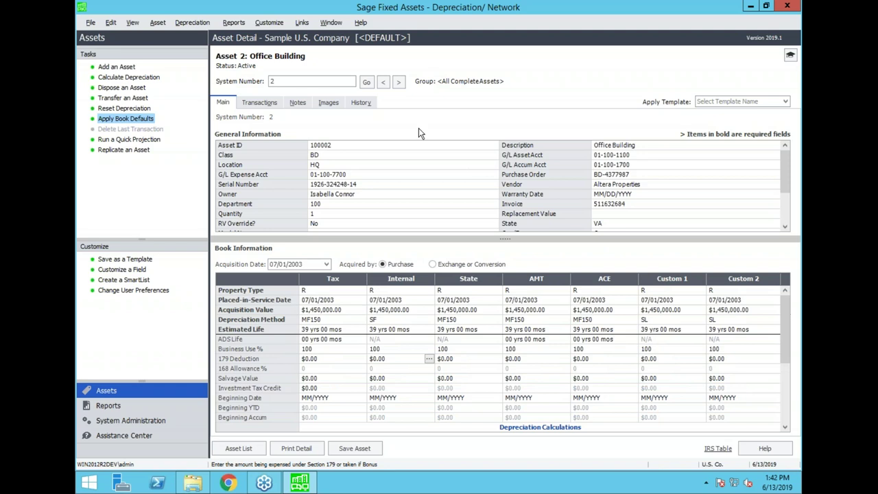
pyautogui.click(269, 23)
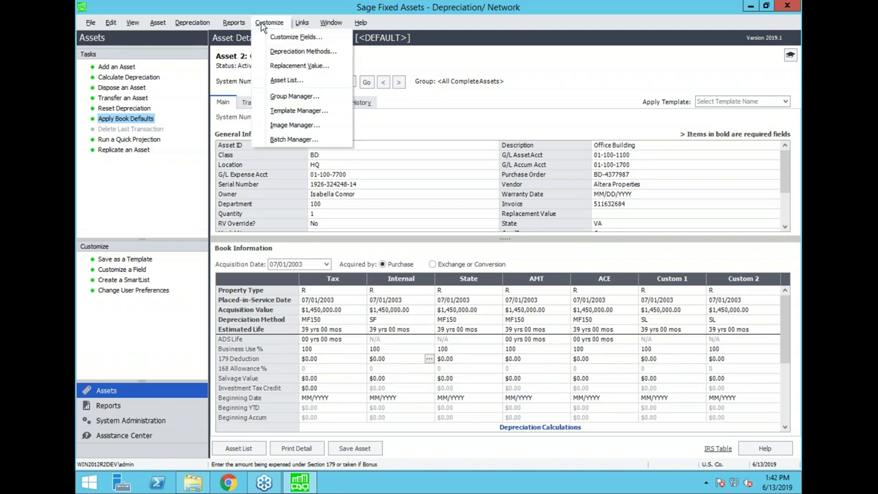
pyautogui.moveTo(236, 25)
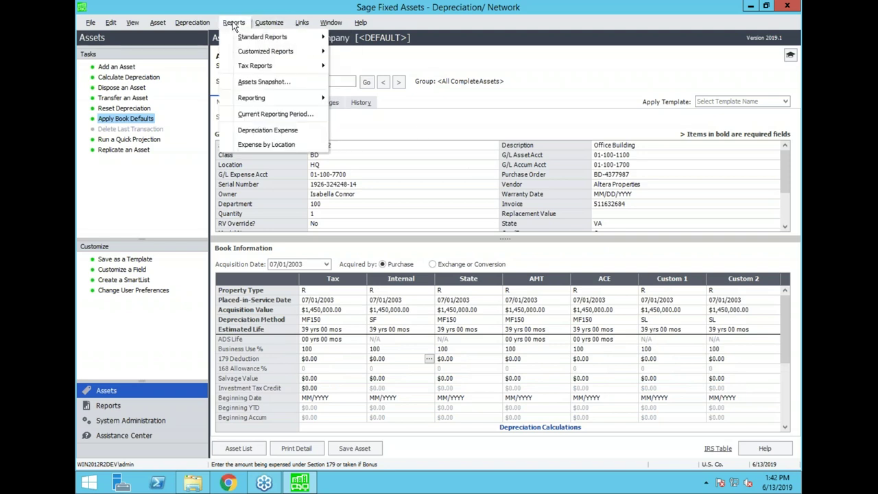
# - Set up depreciation for <All Complete Assets> on the Internal book through 02/2014
pyautogui.click(197, 36)
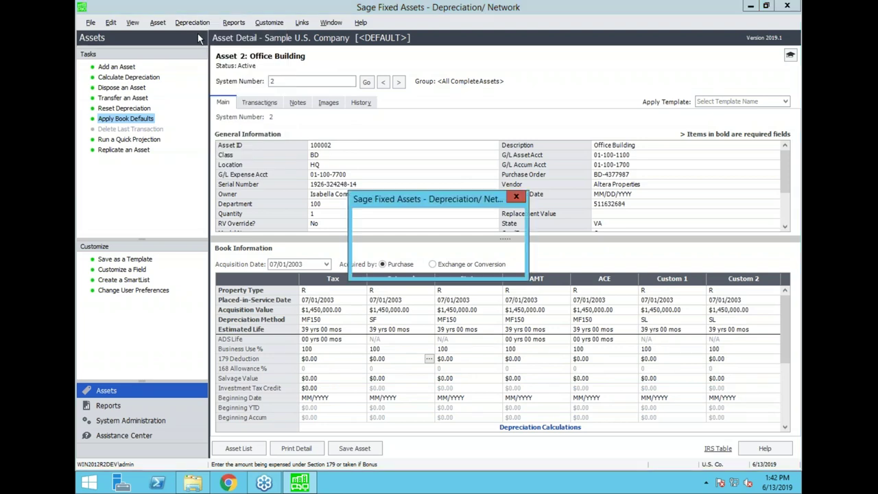
pyautogui.click(374, 267)
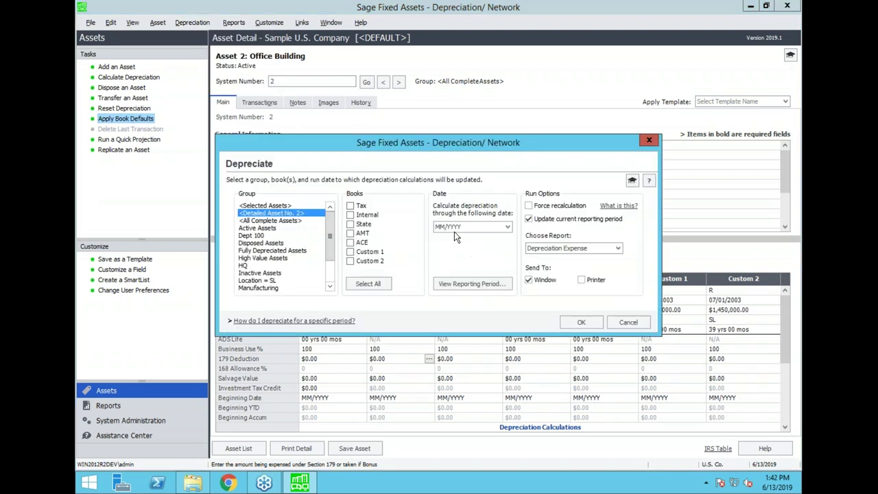
pyautogui.click(269, 220)
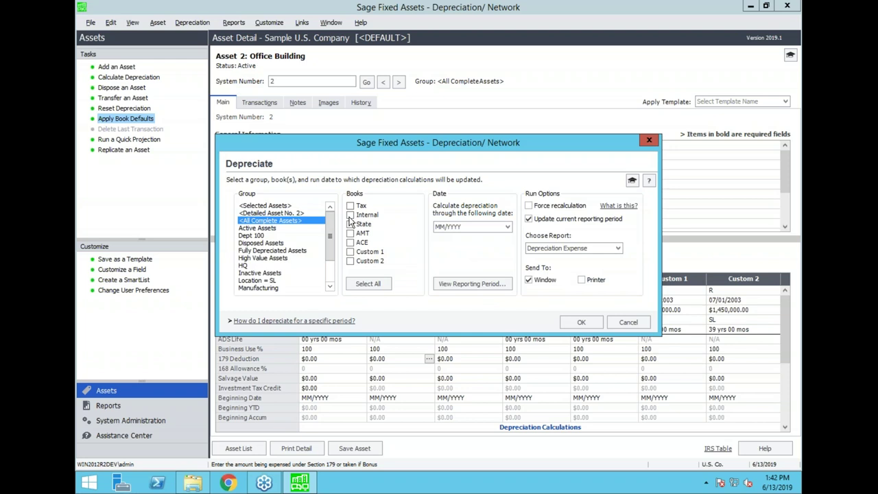
pyautogui.click(350, 214)
pyautogui.click(507, 227)
pyautogui.click(509, 227)
pyautogui.click(446, 248)
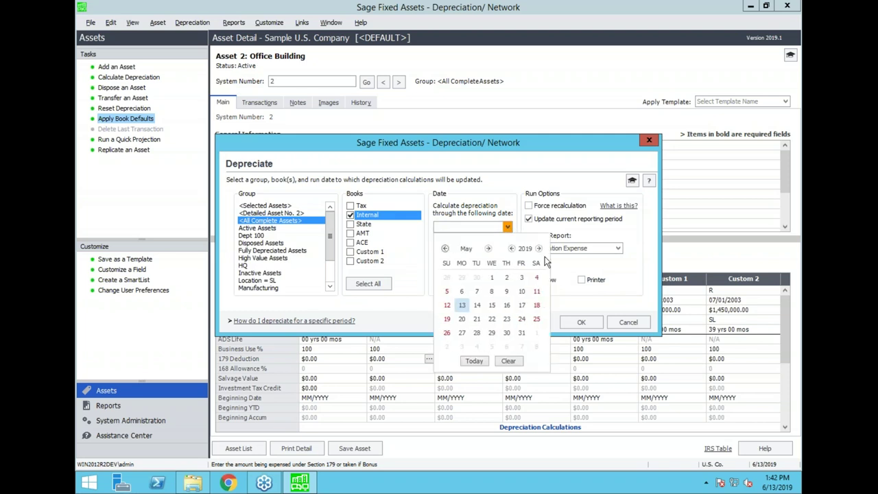
pyautogui.click(467, 229)
pyautogui.write('02/')
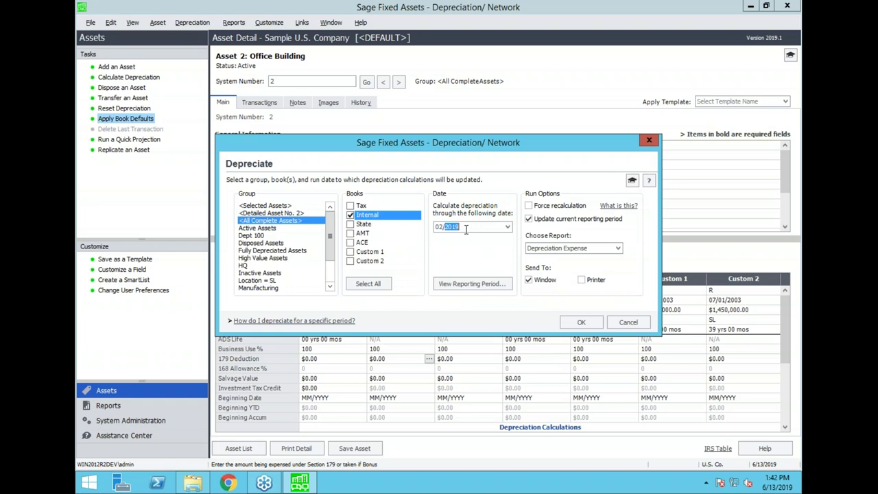
pyautogui.write('2014')
pyautogui.press('Tab')
# - Compare the Dept 100 and Location = SL groups, then reselect All Complete Assets
pyautogui.moveTo(519, 142); pyautogui.dragTo(536, 153)
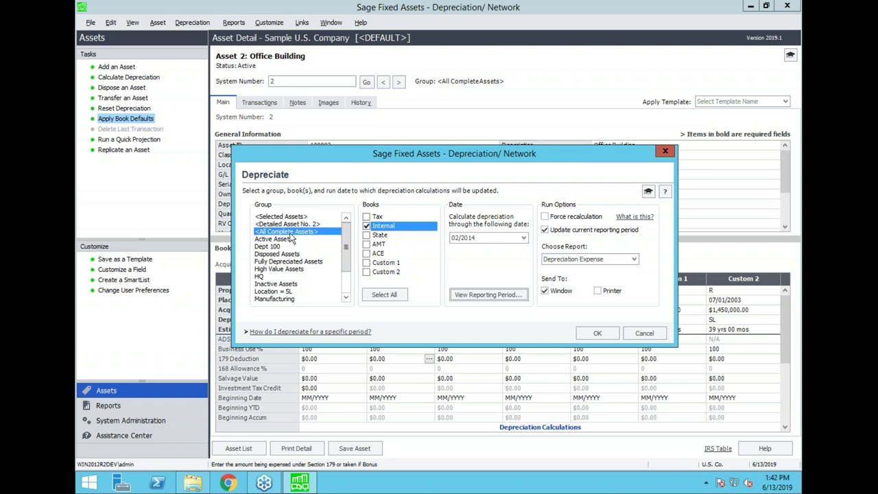
pyautogui.click(271, 245)
pyautogui.click(269, 292)
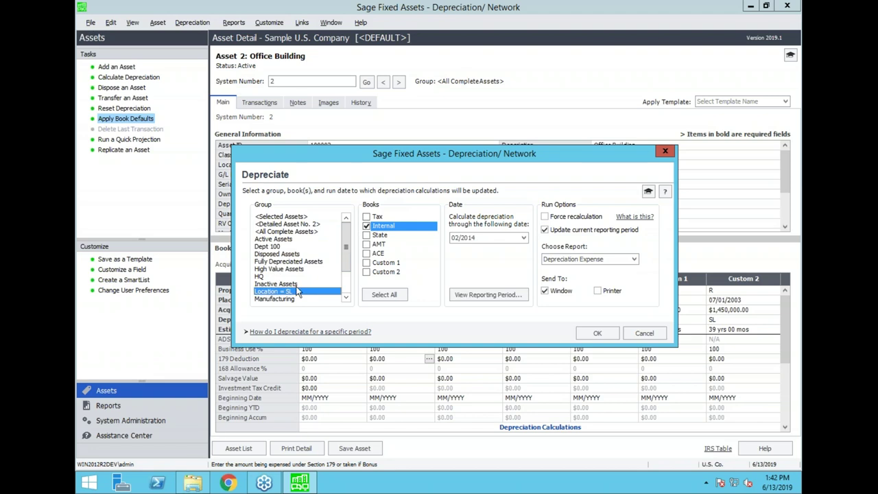
pyautogui.click(275, 231)
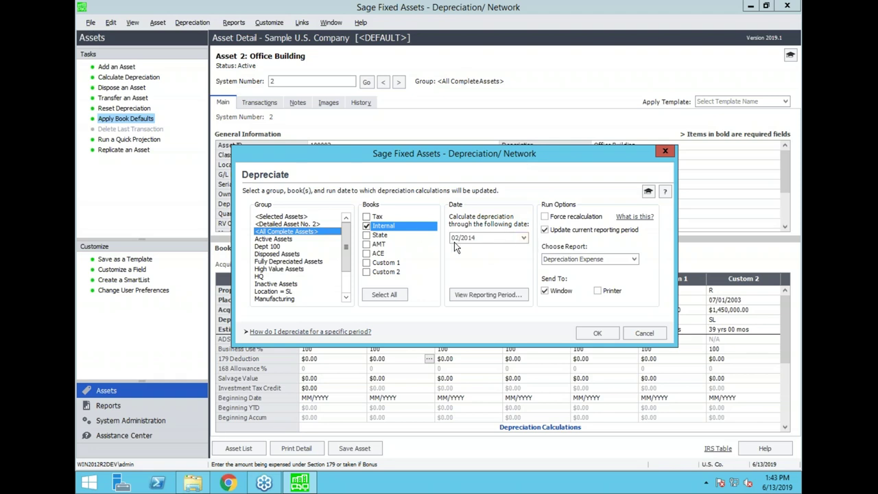
# - Run depreciation through 02/2014 for all complete Internal-book assets without an on-screen report
pyautogui.click(546, 290)
pyautogui.click(598, 334)
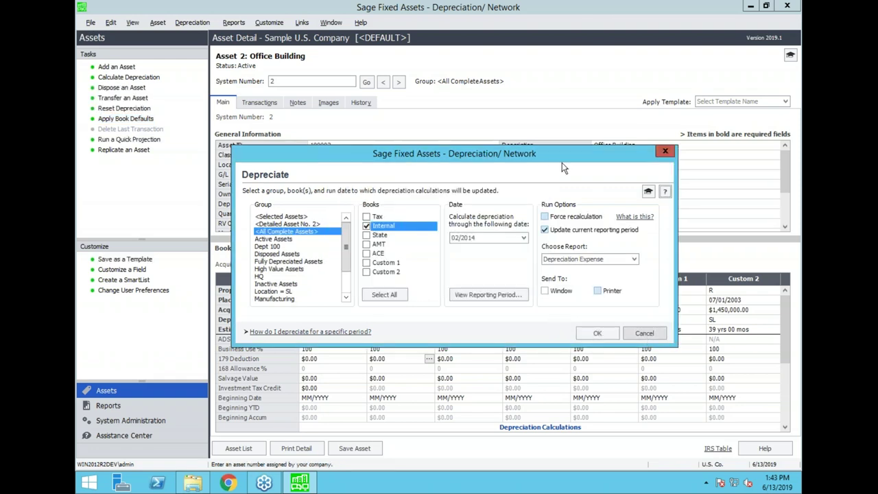
pyautogui.click(647, 335)
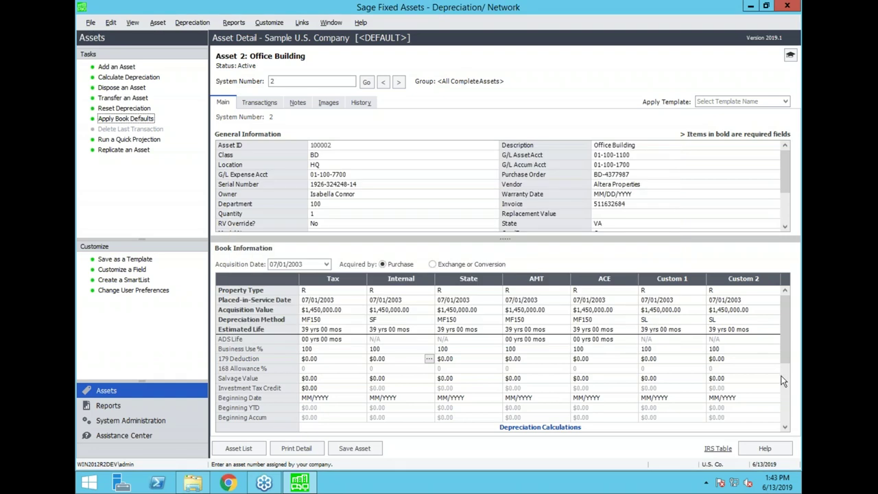
pyautogui.scroll(-5, 775, 374)
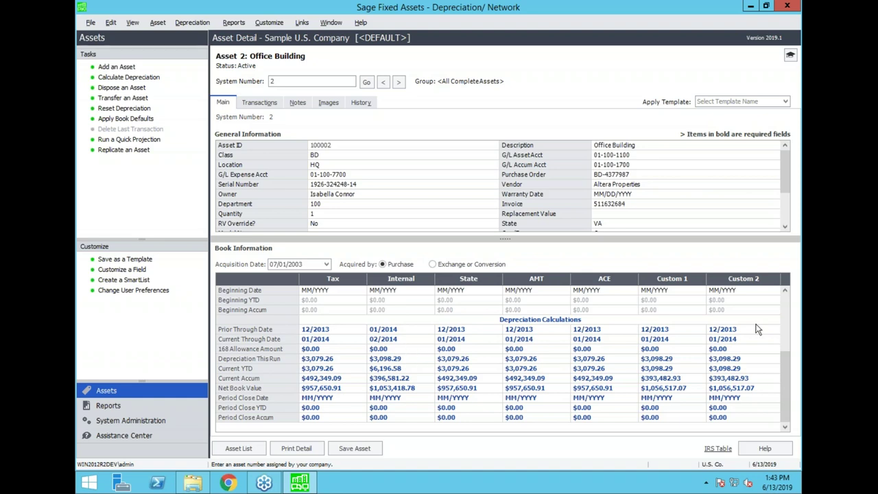
pyautogui.click(786, 303)
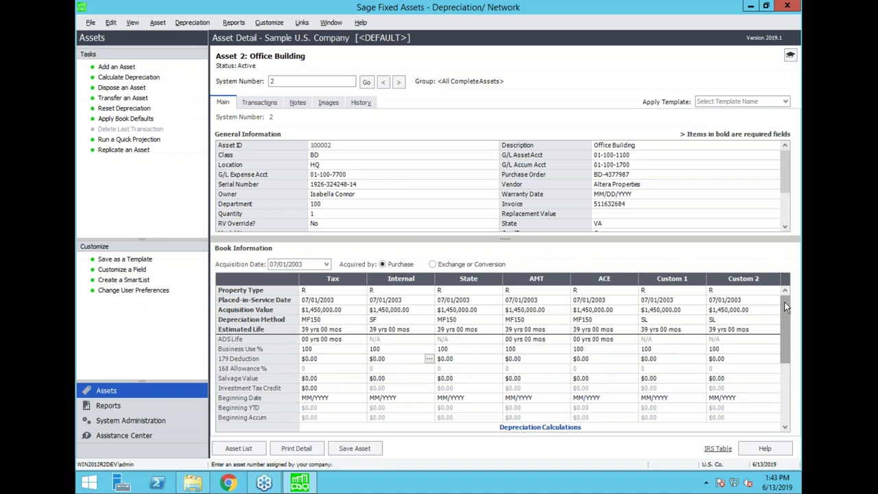
pyautogui.moveTo(786, 309); pyautogui.dragTo(790, 343)
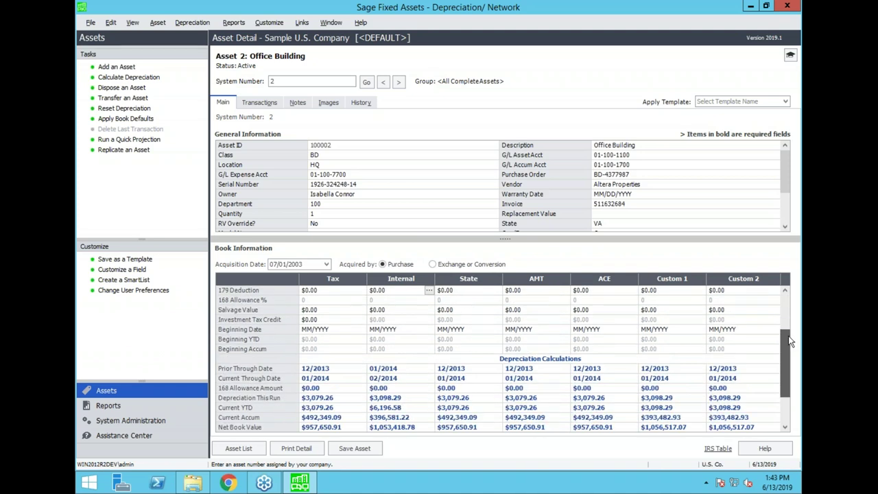
pyautogui.moveTo(789, 342); pyautogui.dragTo(781, 293)
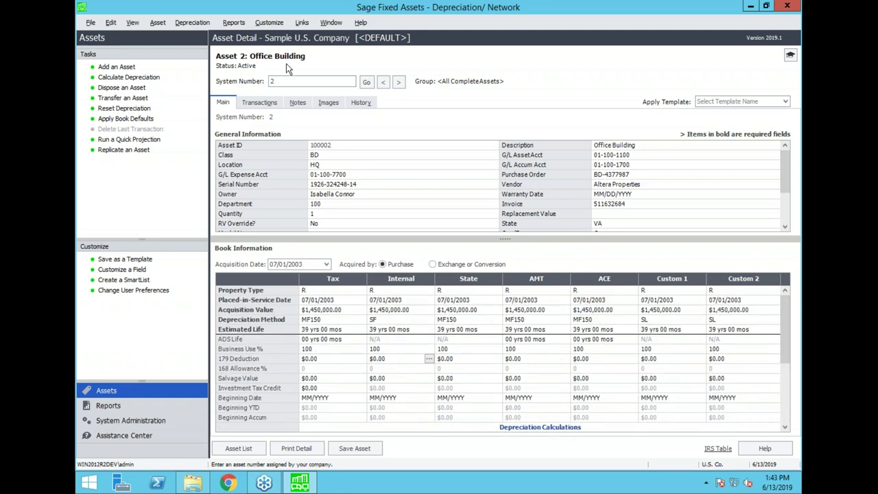
pyautogui.click(199, 27)
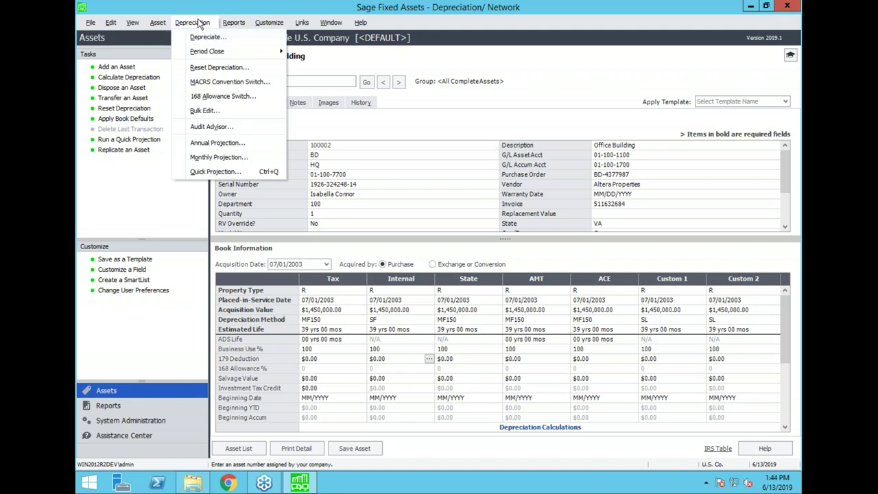
# - Depreciate All Complete Assets on the Internal book through 03/2014, showing the report in a window
pyautogui.press('Escape')
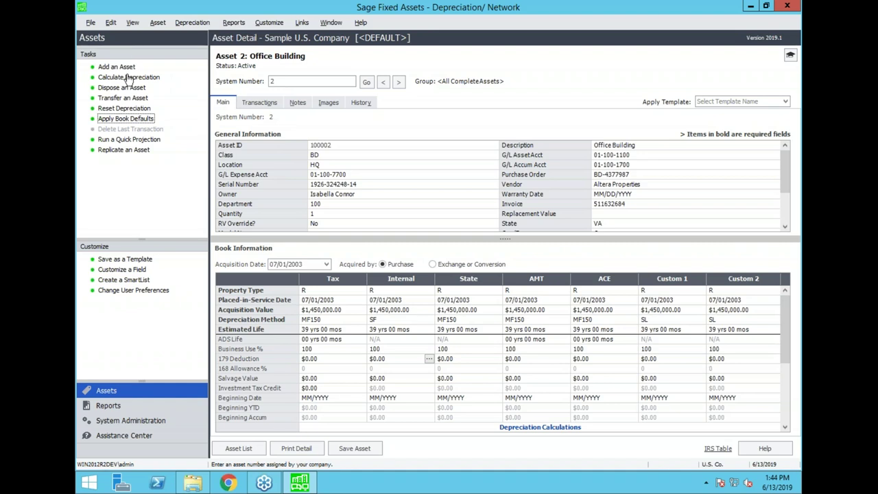
pyautogui.click(127, 79)
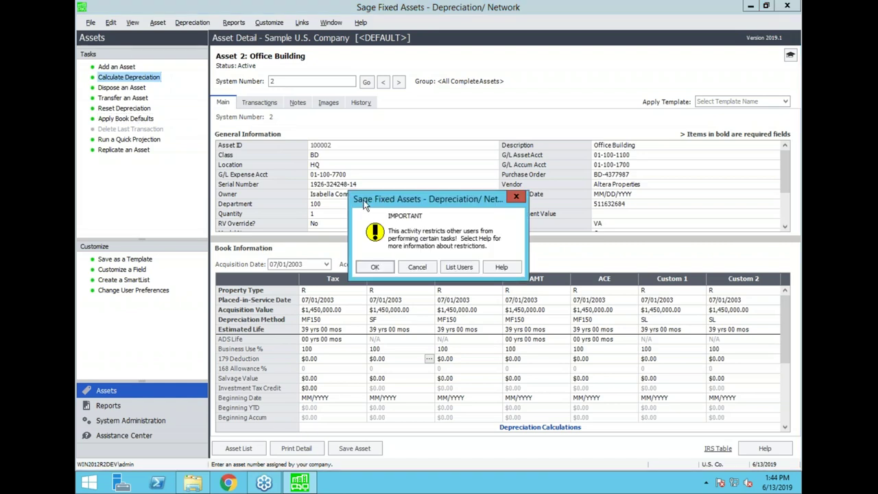
pyautogui.click(371, 274)
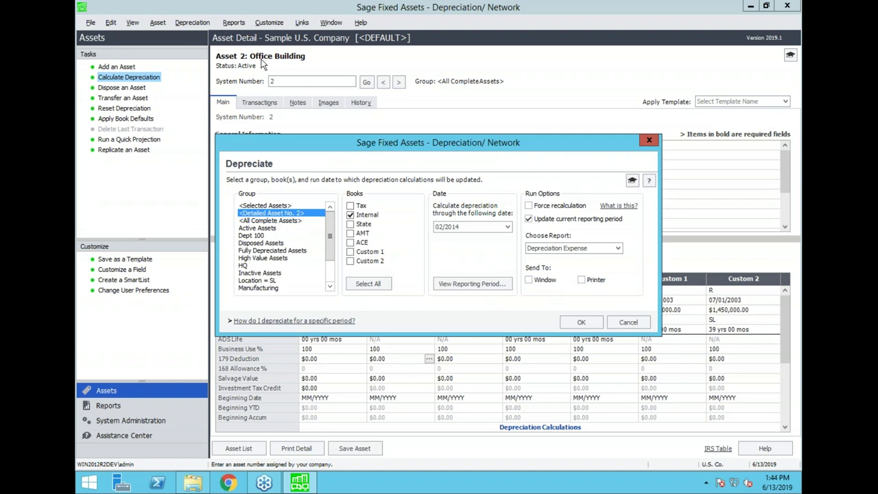
pyautogui.click(274, 221)
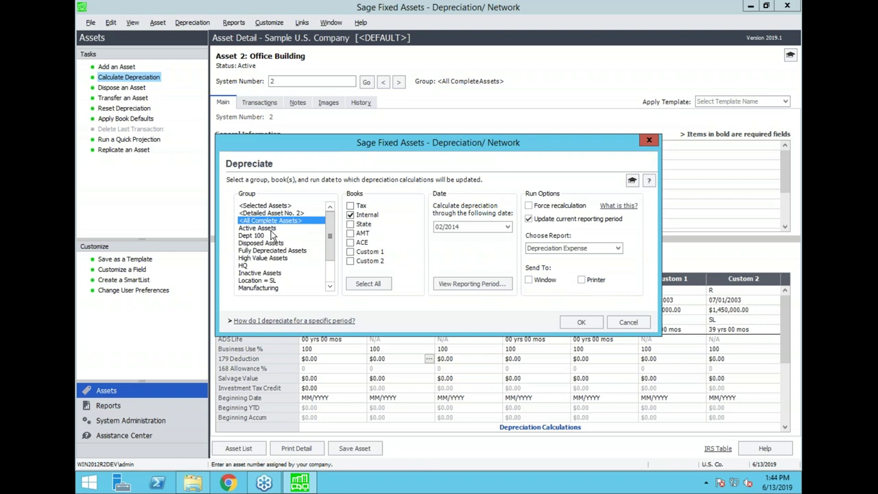
pyautogui.click(508, 226)
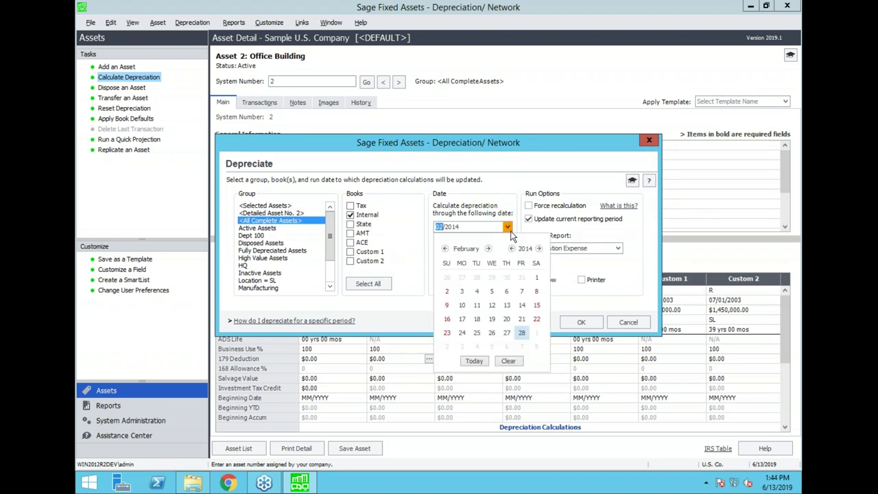
pyautogui.click(488, 248)
pyautogui.click(493, 305)
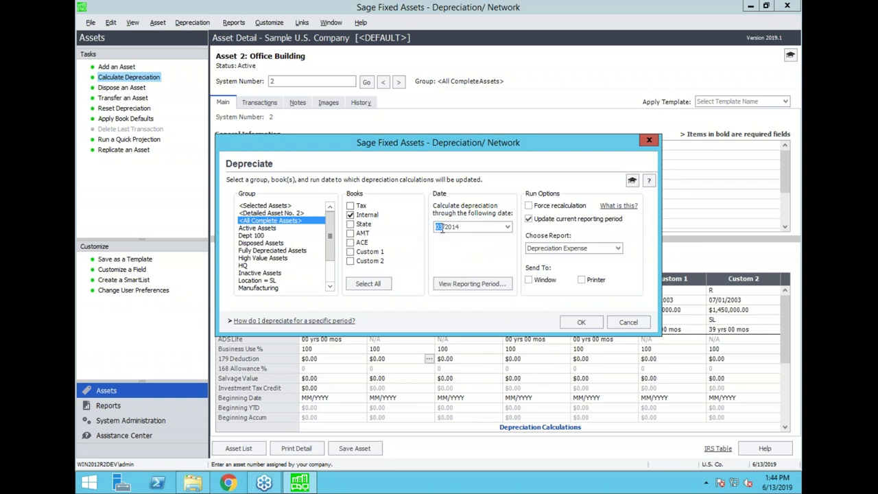
pyautogui.click(530, 280)
pyautogui.click(582, 322)
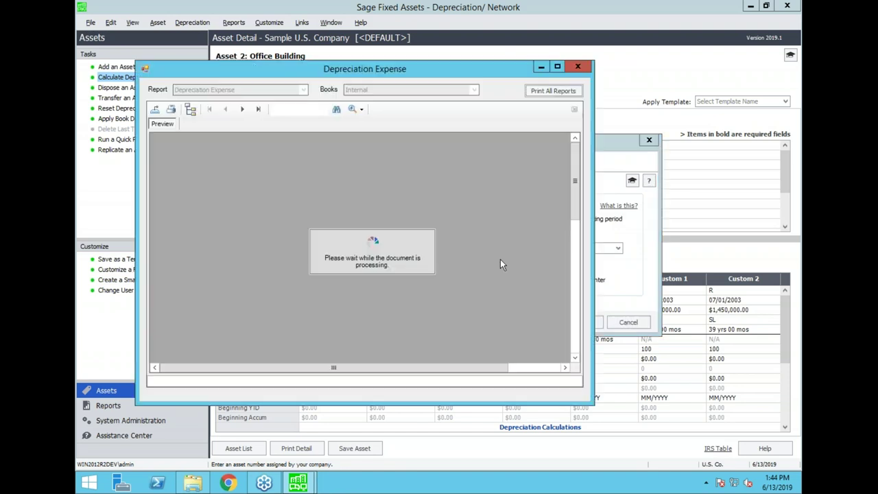
# - Maximize the Depreciation Expense report viewer and zoom it to 150%
pyautogui.doubleClick(428, 67)
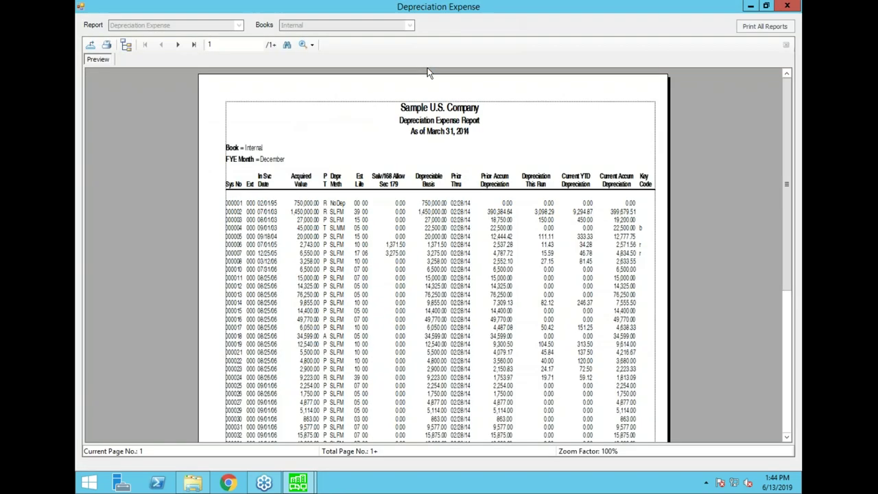
pyautogui.click(311, 45)
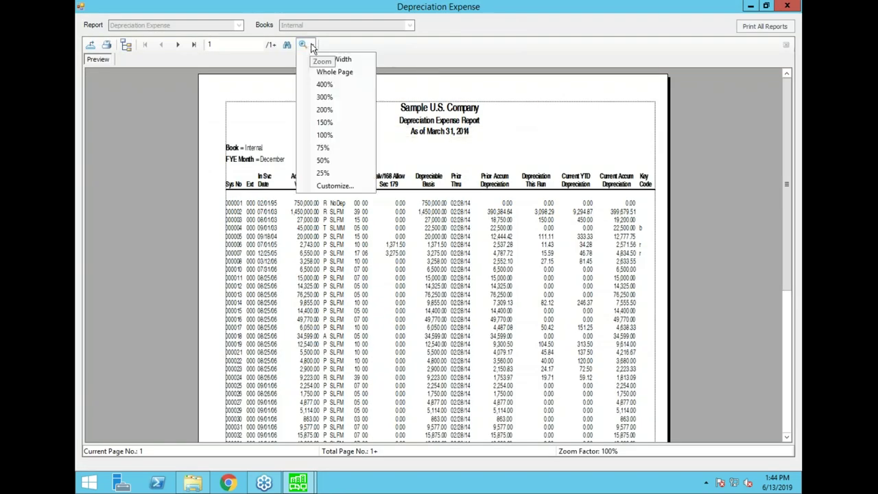
pyautogui.click(324, 122)
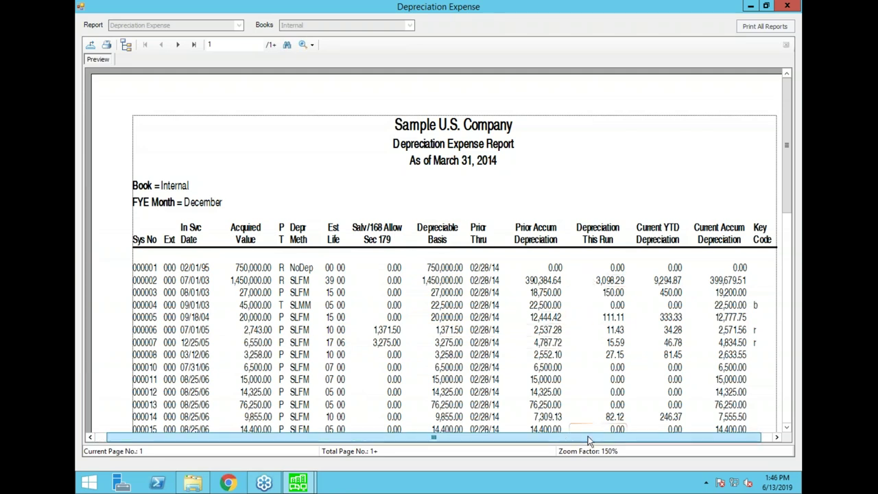
pyautogui.click(653, 438)
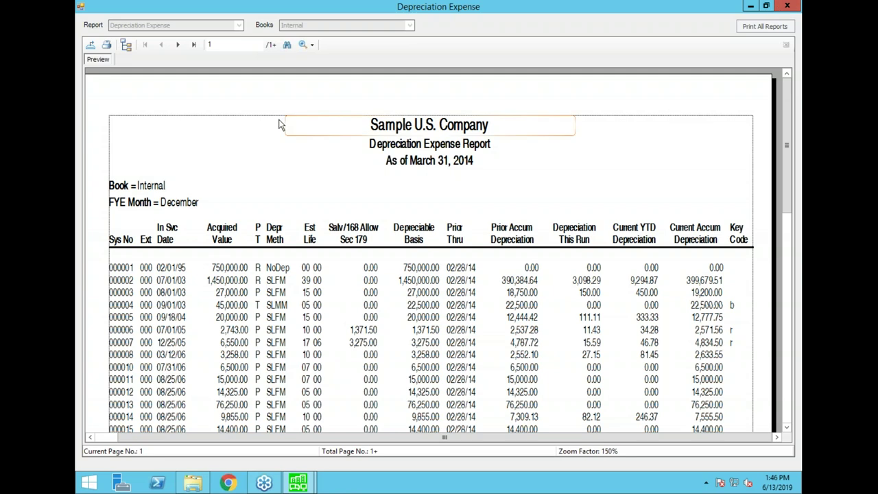
# - Page to the last page, back to page 2, view the Grand Total, then close the report
pyautogui.click(193, 43)
pyautogui.click(162, 45)
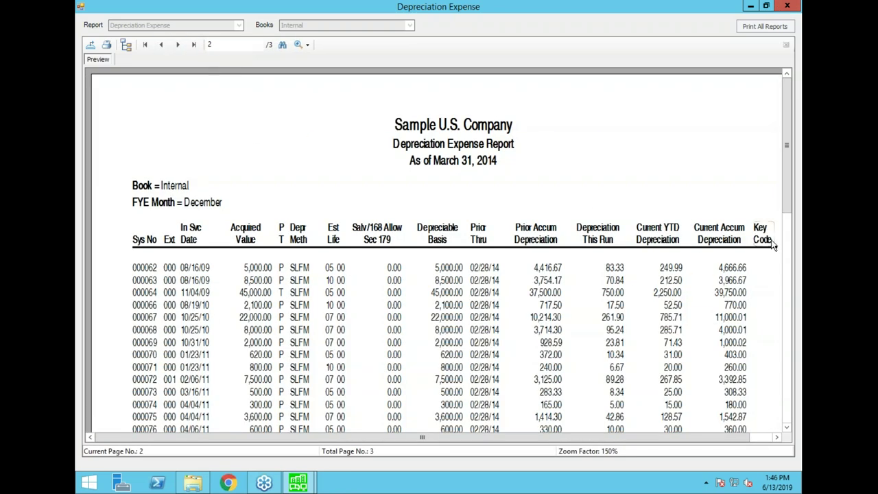
pyautogui.click(787, 235)
pyautogui.scroll(-1, 787, 240)
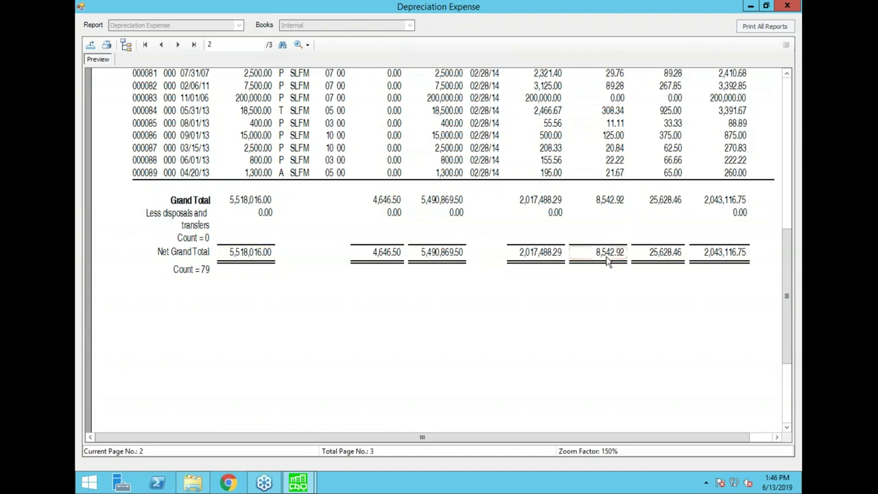
pyautogui.moveTo(787, 282); pyautogui.dragTo(787, 132)
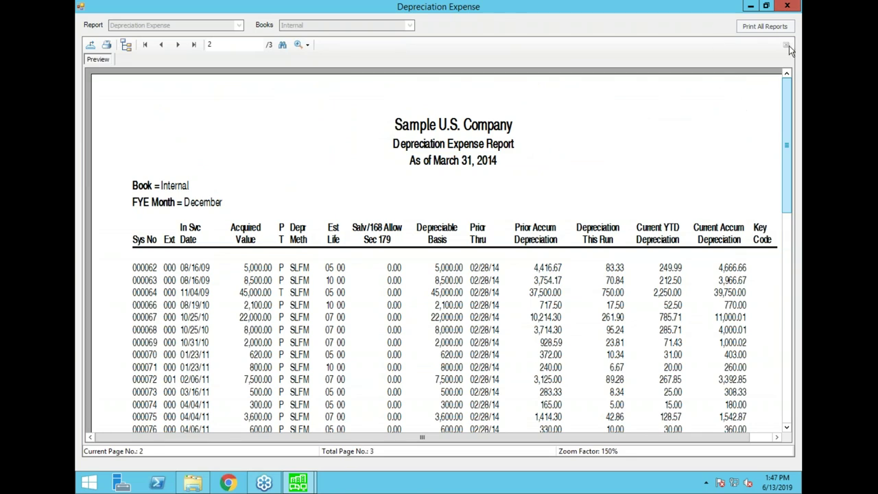
pyautogui.click(790, 9)
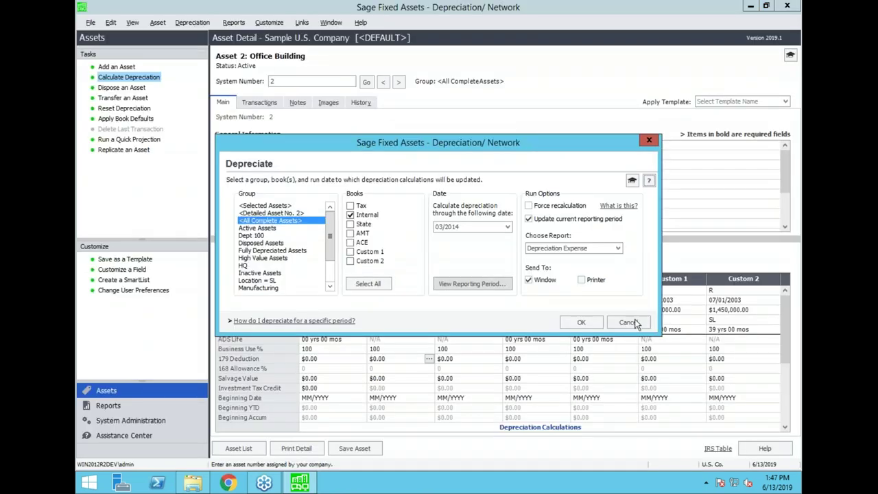
# - Cancel the Depreciate dialog and look over the Depreciation Links list
pyautogui.click(628, 323)
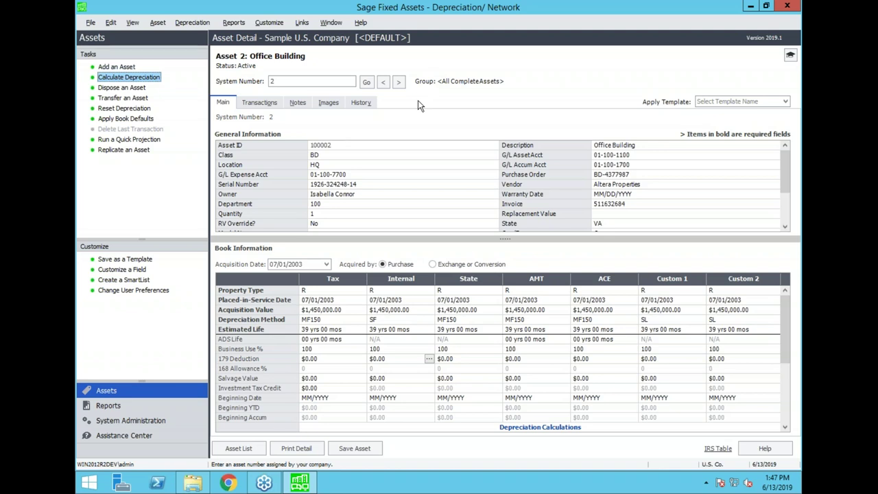
pyautogui.click(302, 23)
pyautogui.moveTo(313, 39)
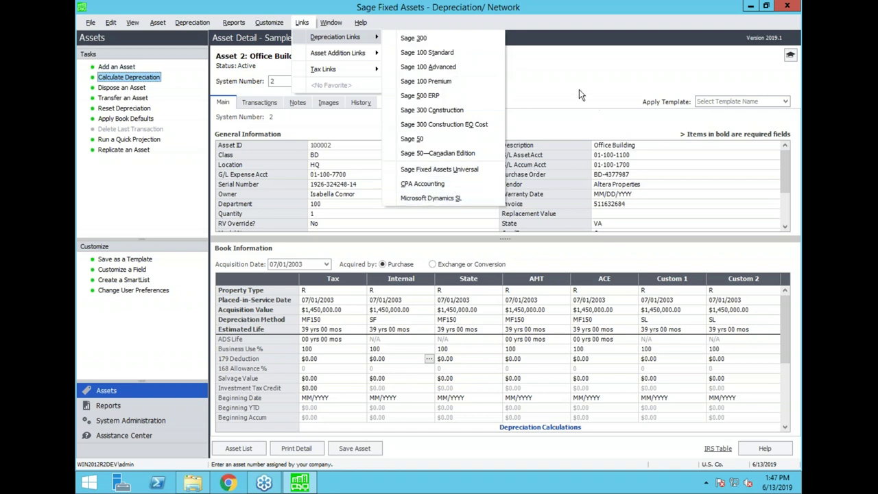
pyautogui.click(528, 94)
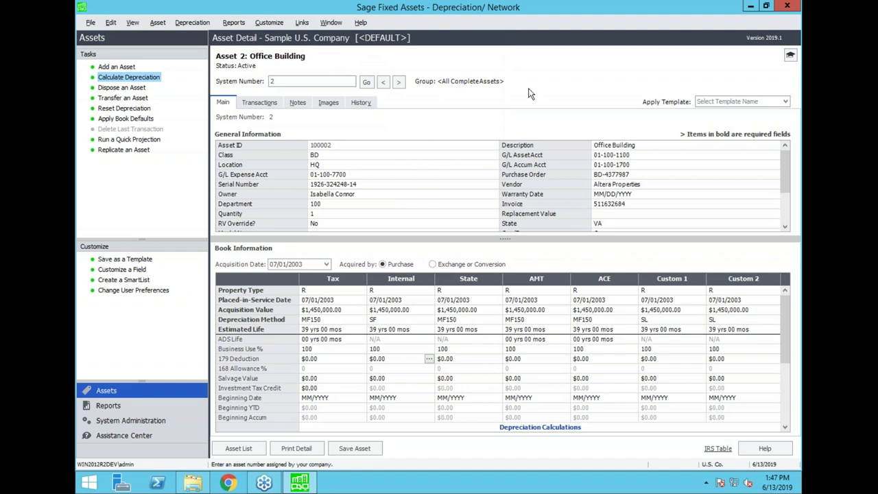
# - Bring up the Standard Reports list from the Reports menu
pyautogui.click(299, 26)
pyautogui.click(242, 26)
pyautogui.click(241, 26)
pyautogui.moveTo(252, 39)
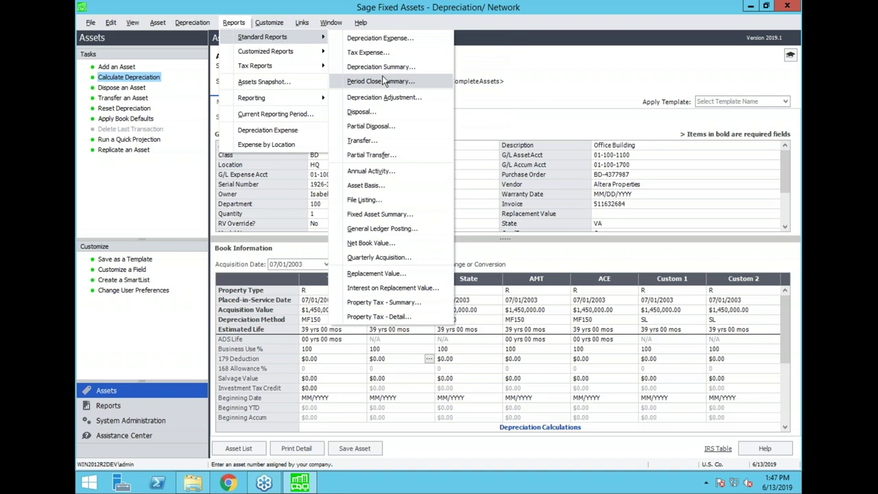
# - Run the General Ledger Posting report for All Complete Assets on the Internal book only
pyautogui.click(386, 230)
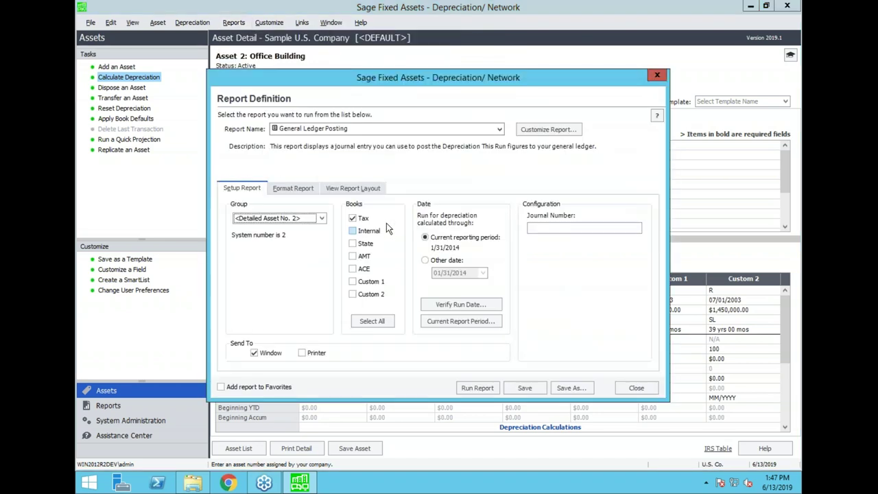
pyautogui.click(320, 218)
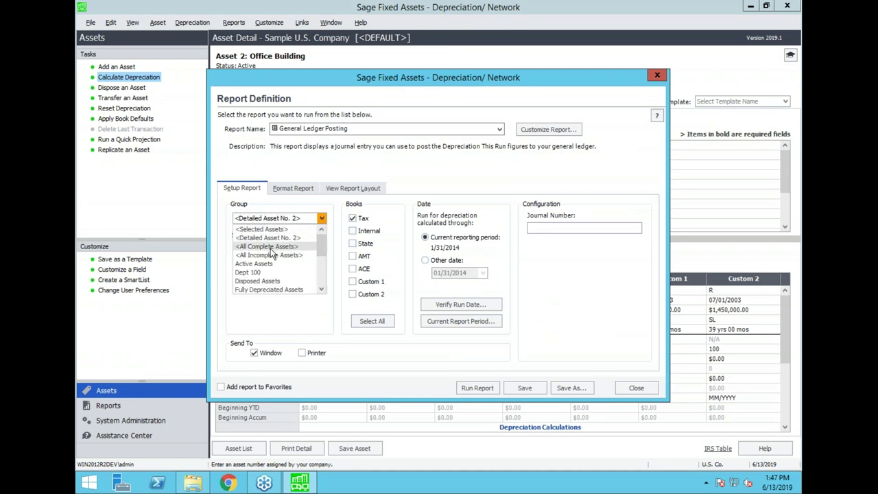
pyautogui.click(268, 244)
pyautogui.click(353, 230)
pyautogui.click(353, 218)
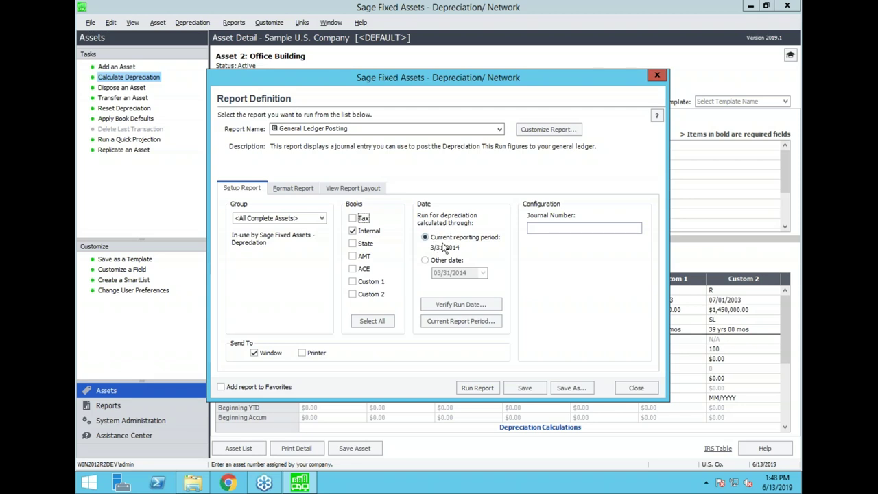
pyautogui.click(486, 389)
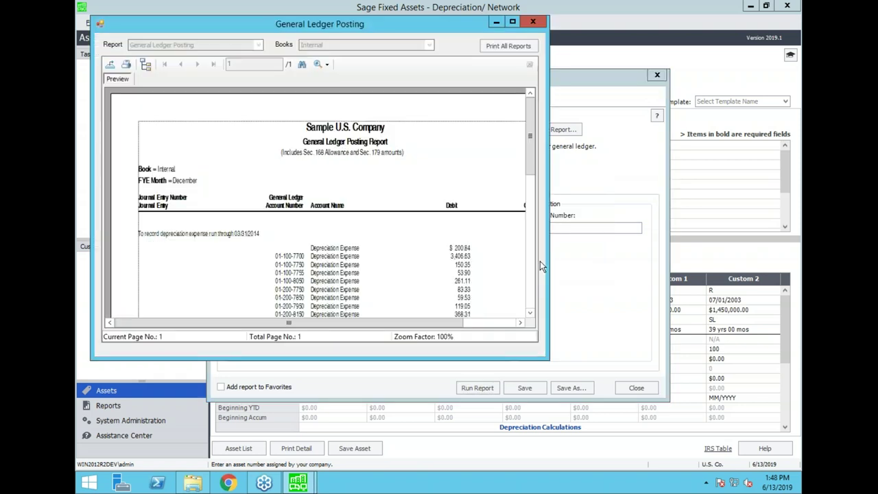
# - Maximize the General Ledger Posting preview and scroll through it to the $8,542.92 Grand Total
pyautogui.click(513, 22)
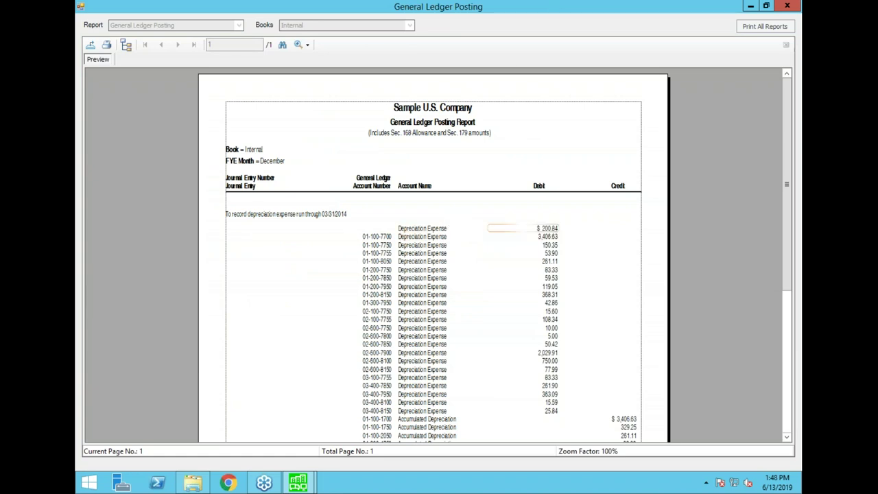
pyautogui.scroll(-2, 547, 370)
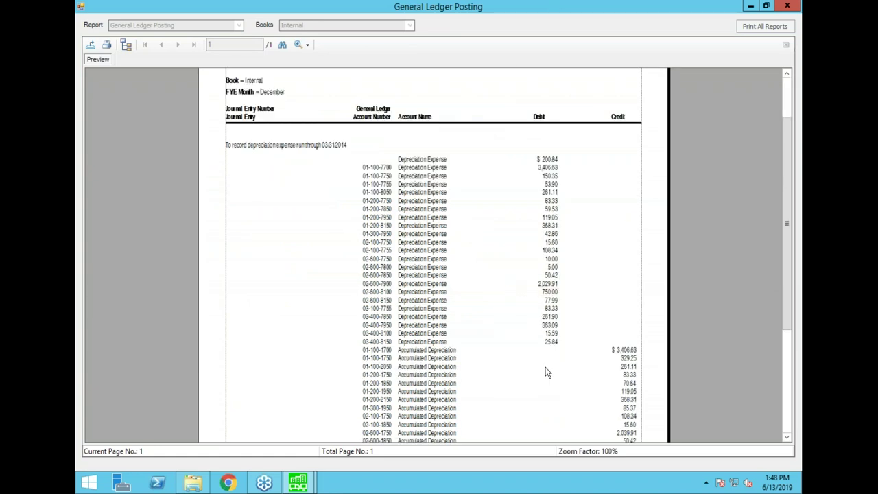
pyautogui.scroll(-2, 546, 371)
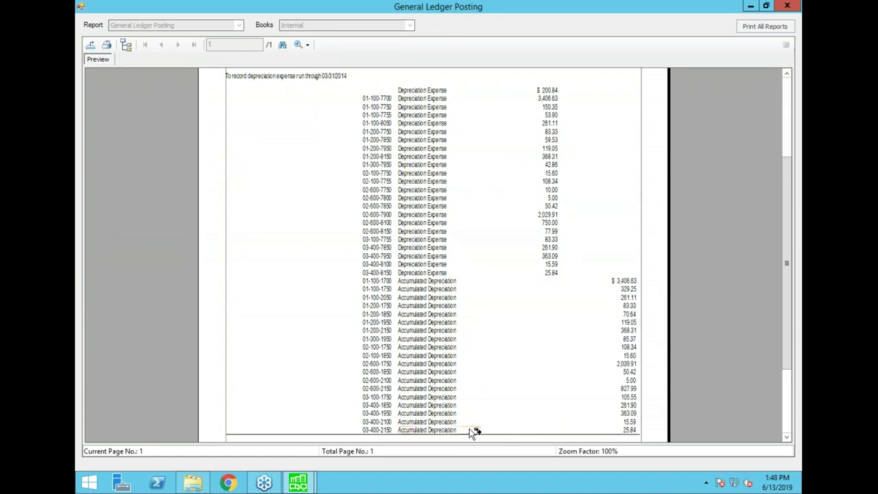
pyautogui.scroll(2, 475, 384)
pyautogui.scroll(-4, 476, 347)
pyautogui.scroll(-2, 493, 279)
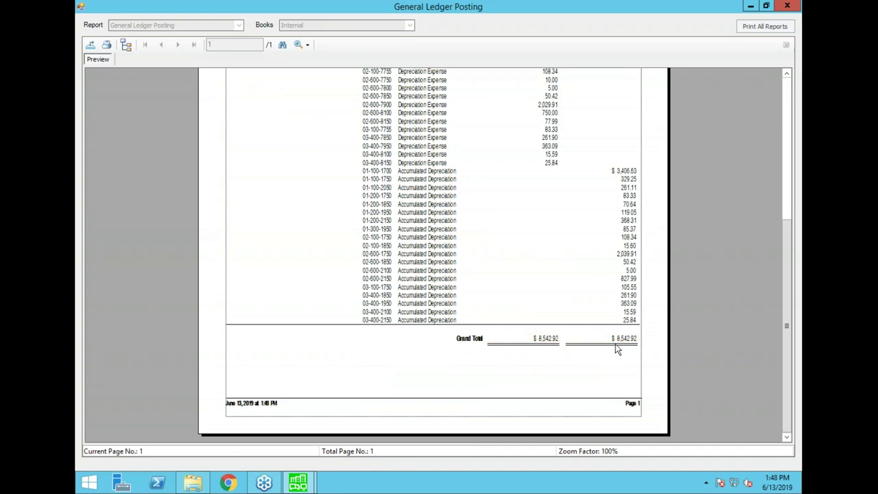
pyautogui.scroll(6, 513, 382)
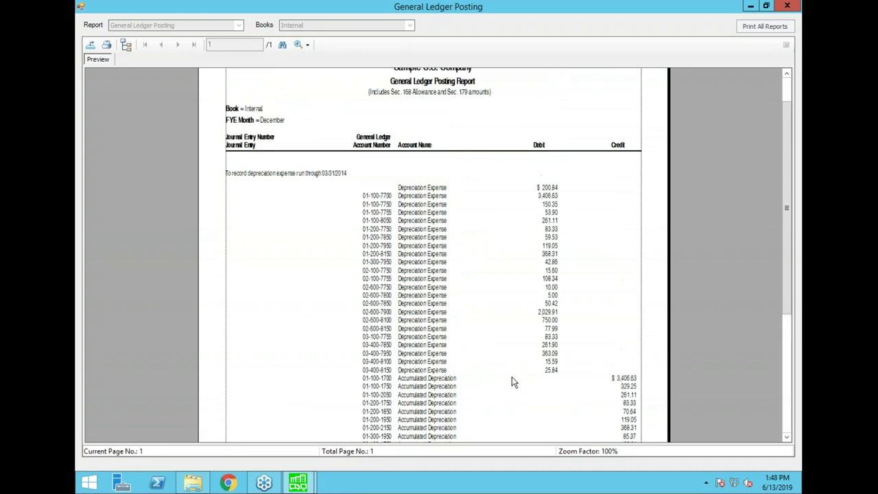
pyautogui.scroll(-2, 512, 382)
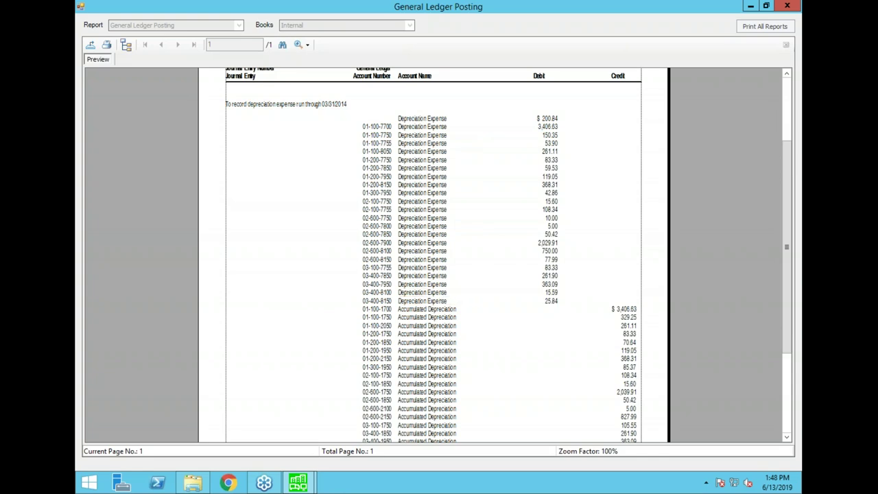
pyautogui.scroll(-3, 535, 302)
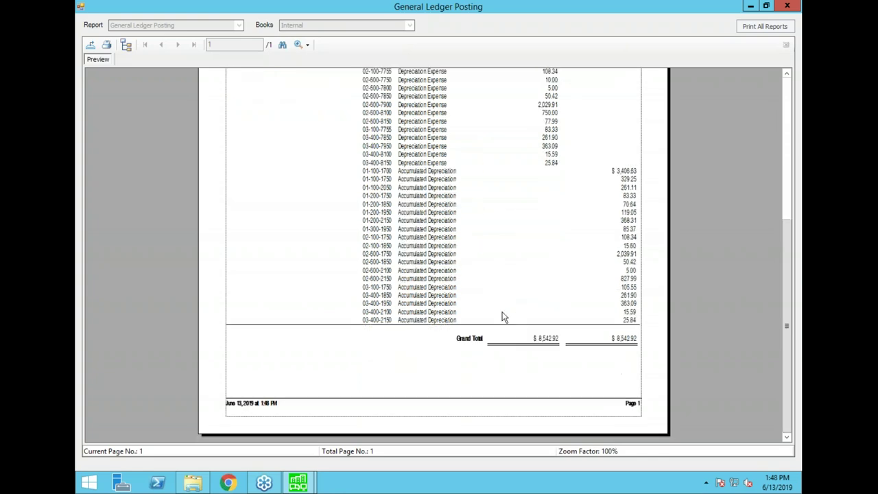
pyautogui.scroll(3, 498, 334)
pyautogui.scroll(2, 480, 295)
pyautogui.scroll(-6, 474, 283)
pyautogui.scroll(3, 472, 283)
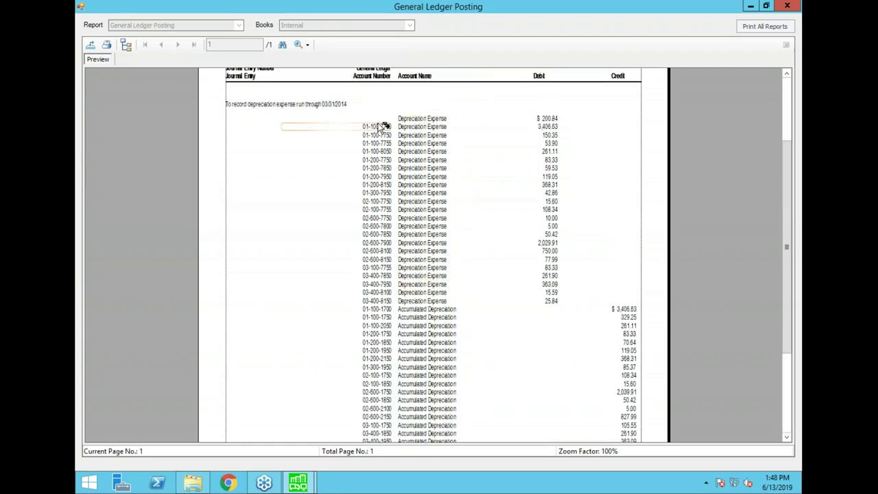
pyautogui.scroll(-3, 562, 333)
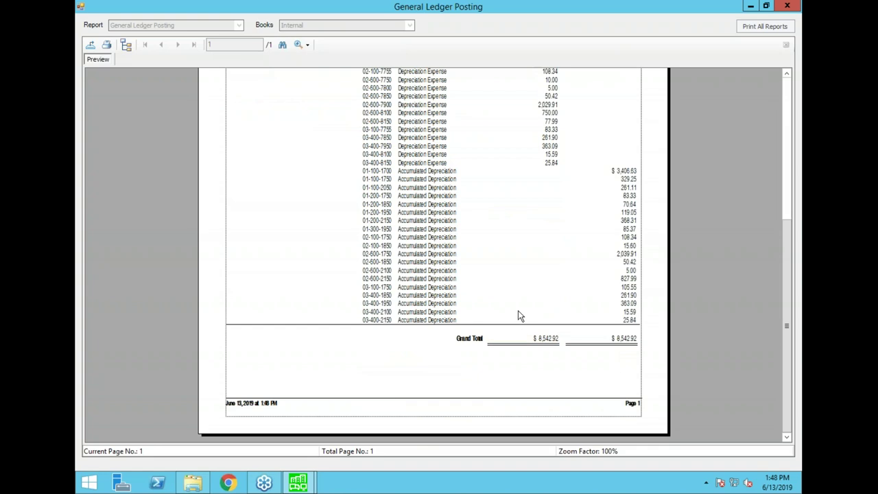
pyautogui.scroll(3, 525, 312)
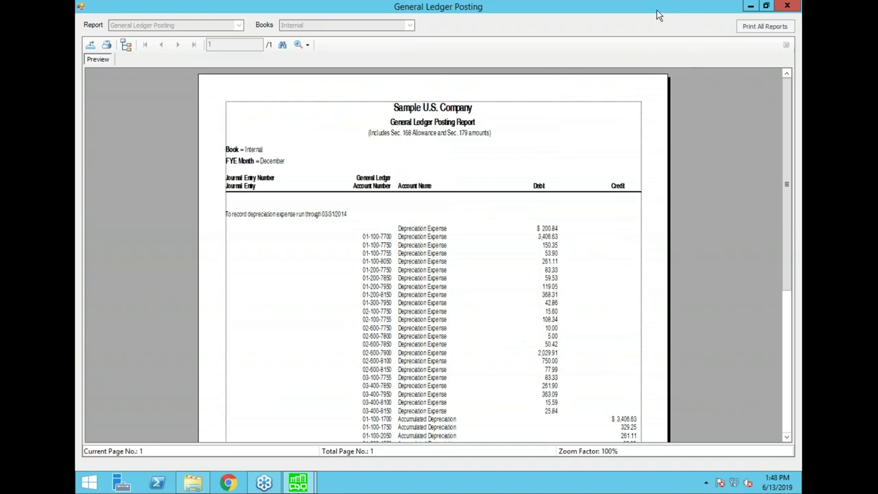
# - Pick Excel 97-2003 Data-Only as export format, cancel the export, and close the preview
pyautogui.click(90, 45)
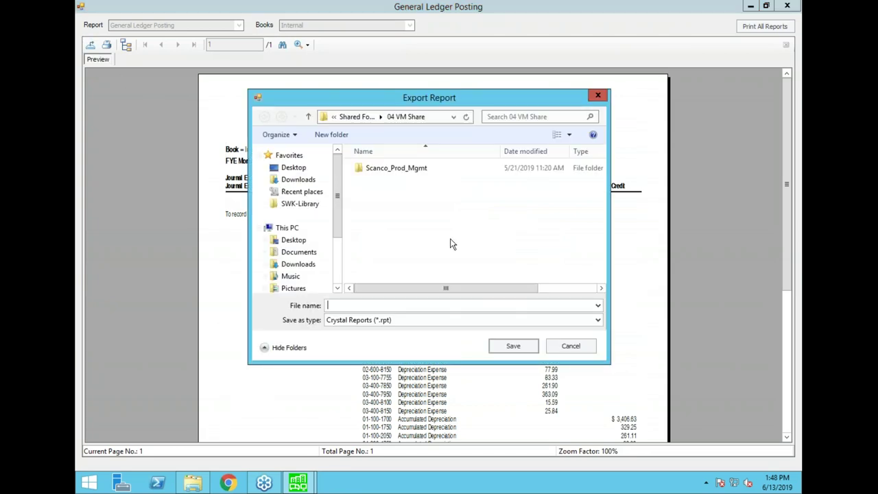
pyautogui.click(403, 320)
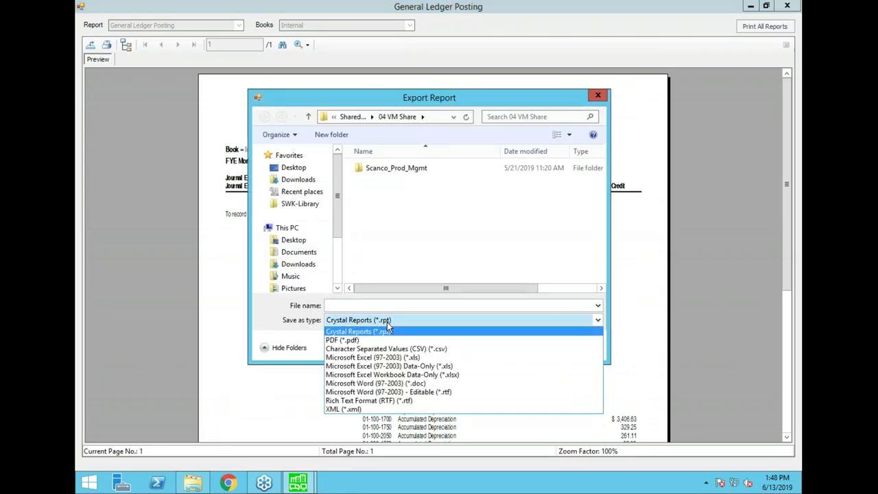
pyautogui.click(379, 367)
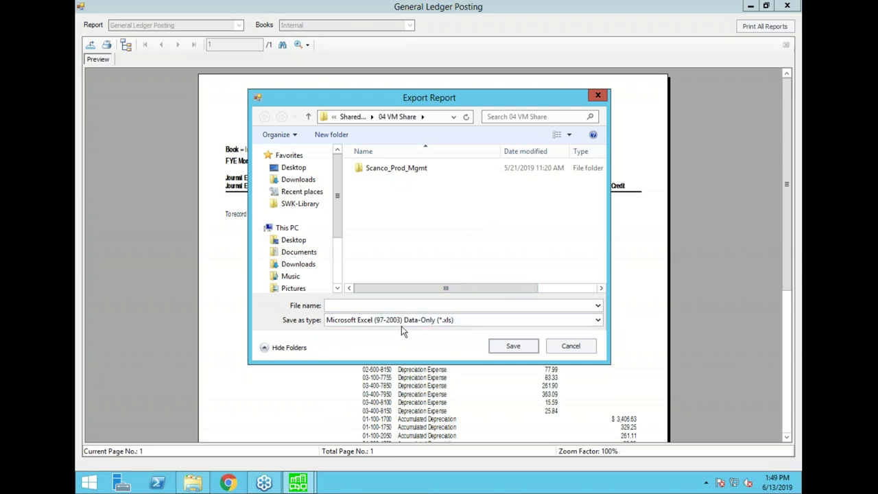
pyautogui.click(570, 347)
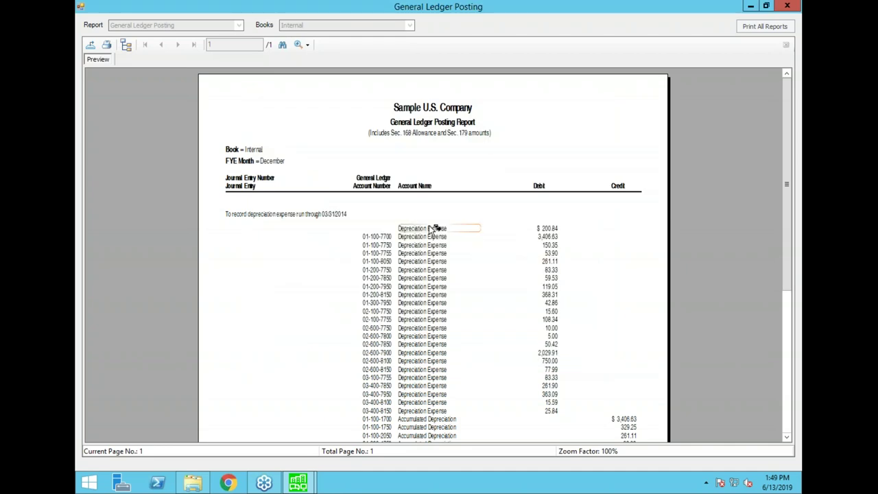
pyautogui.click(787, 6)
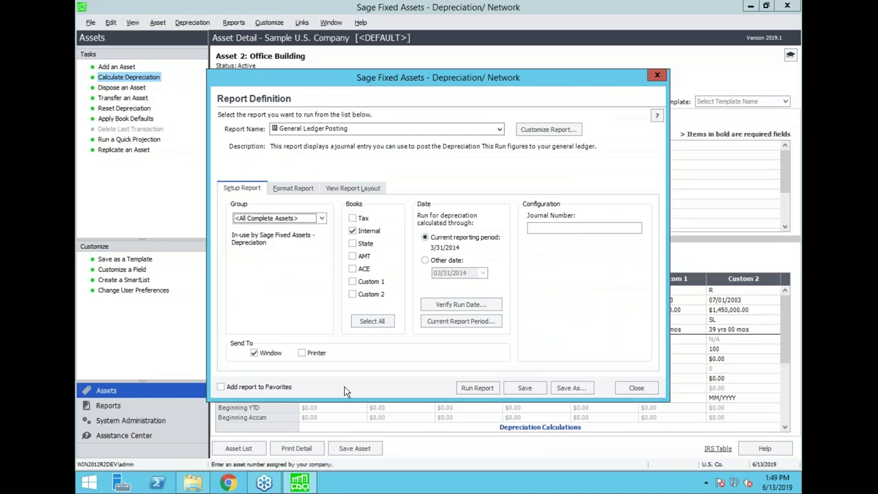
# - Launch Sage 100 Standard 2019 by searching 'sage' from the Start screen
pyautogui.click(89, 484)
pyautogui.write('sag')
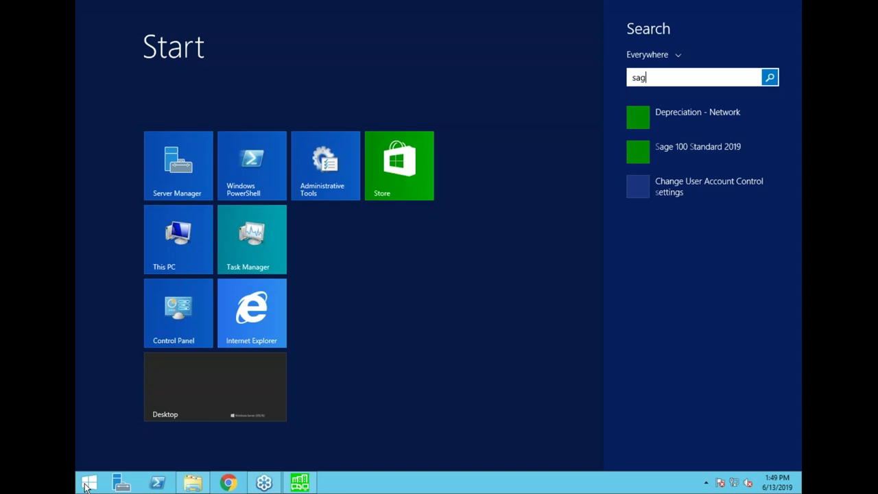
pyautogui.write('e 100 Standard 2019')
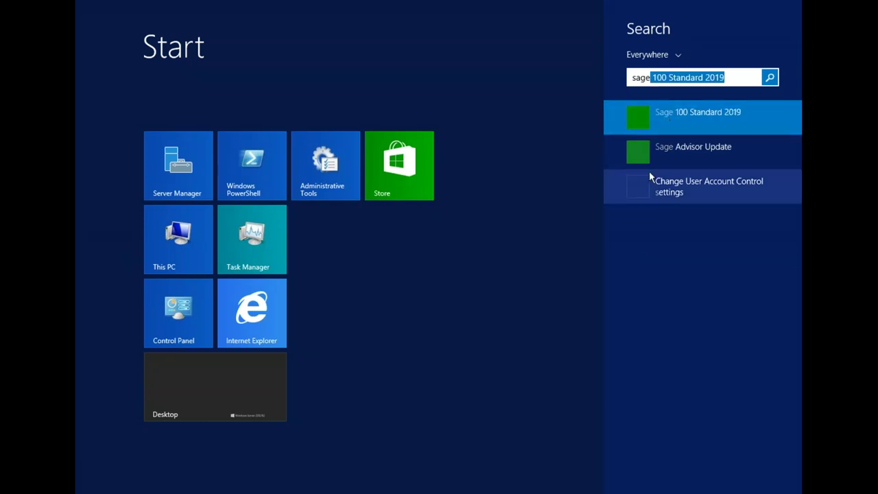
pyautogui.press('Return')
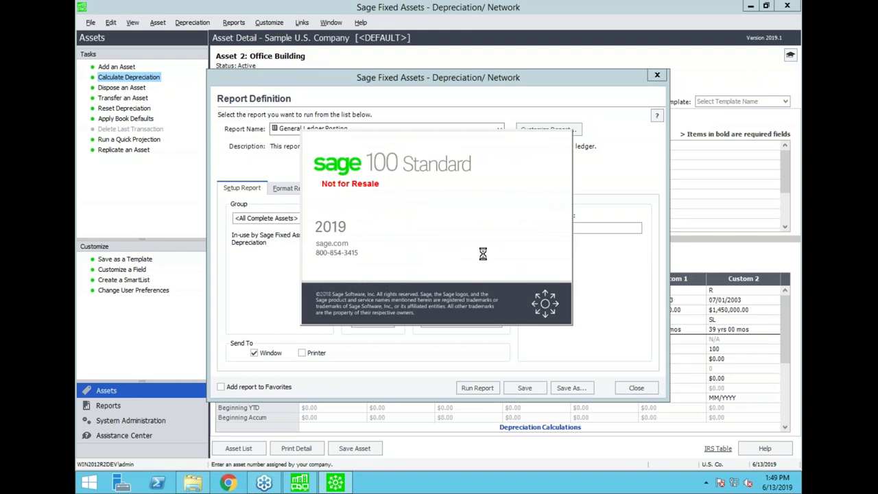
# - Log on to Sage 100, correcting the mistyped user logon name
pyautogui.write('swkj')
pyautogui.press('Tab')
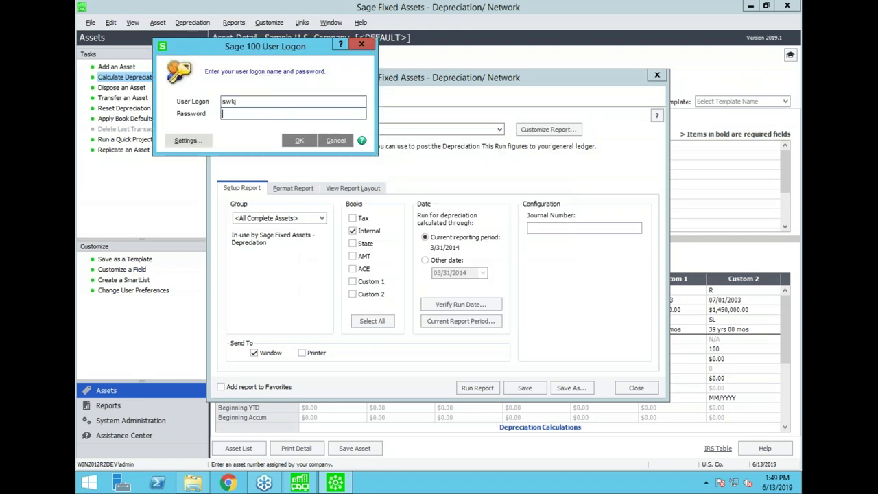
pyautogui.hotkey('shift', 'Tab')
pyautogui.write('swk')
pyautogui.press('Tab')
pyautogui.press('Return')
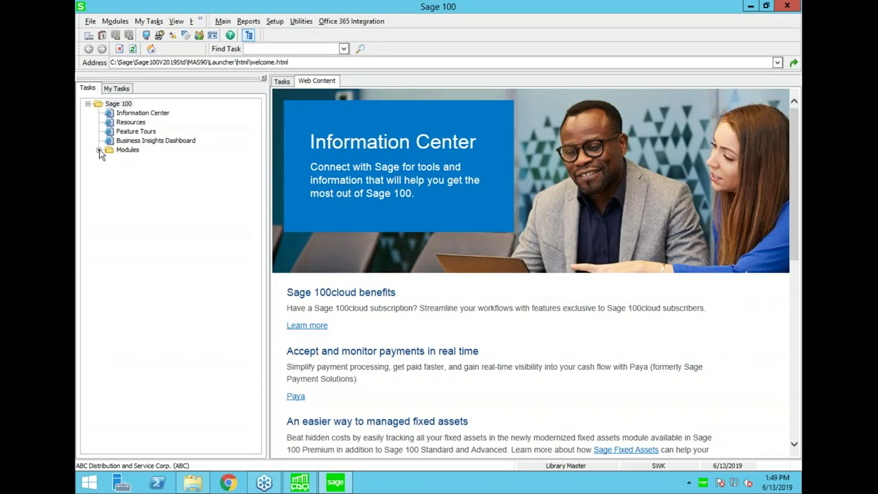
# - Open Fixed Assets Options under Modules > Fixed Assets > Main, accepting the accounting date
pyautogui.click(98, 151)
pyautogui.click(110, 352)
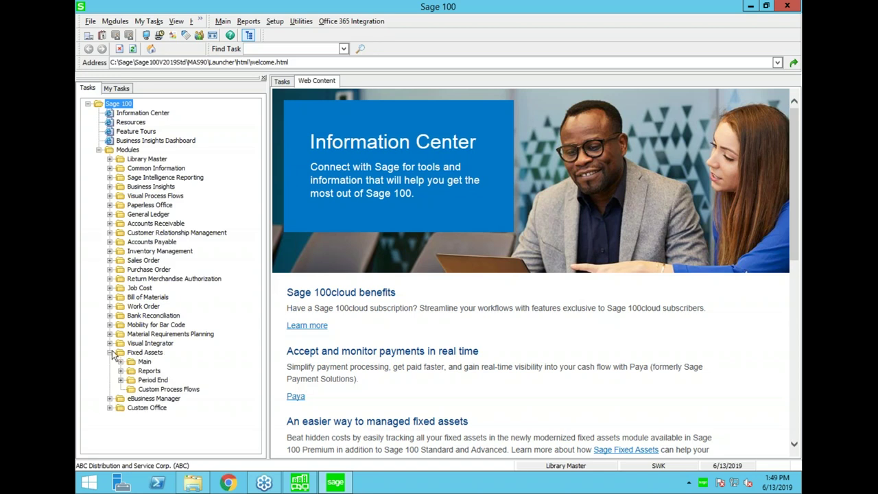
pyautogui.click(121, 363)
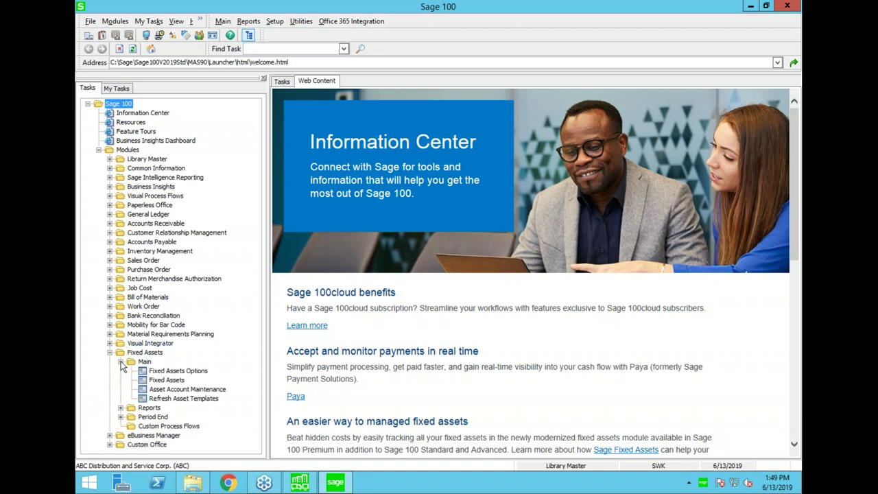
pyautogui.click(167, 371)
pyautogui.click(300, 125)
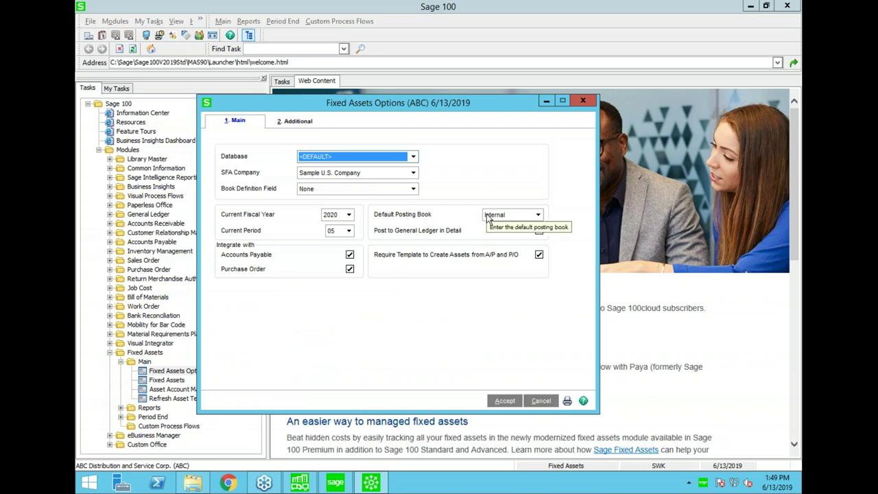
# - Review the Fixed Assets options, keeping fiscal year 2020, and accept them
pyautogui.click(349, 215)
pyautogui.click(381, 220)
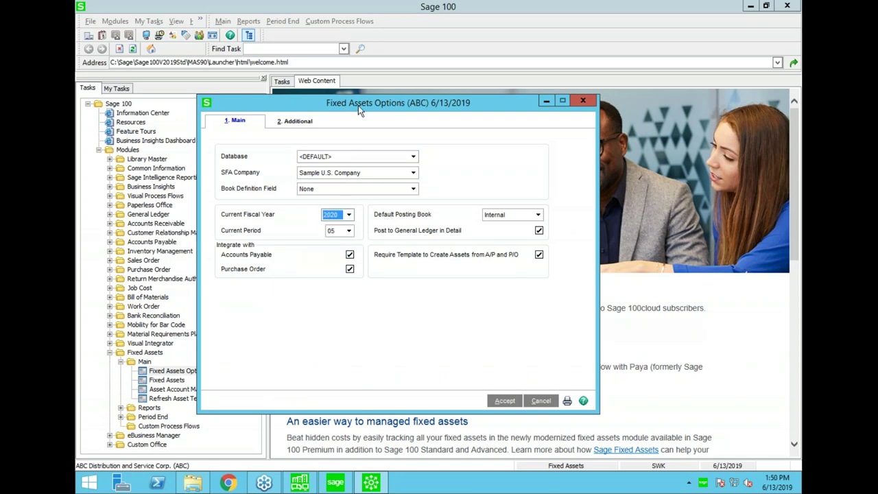
pyautogui.moveTo(336, 104); pyautogui.dragTo(297, 105)
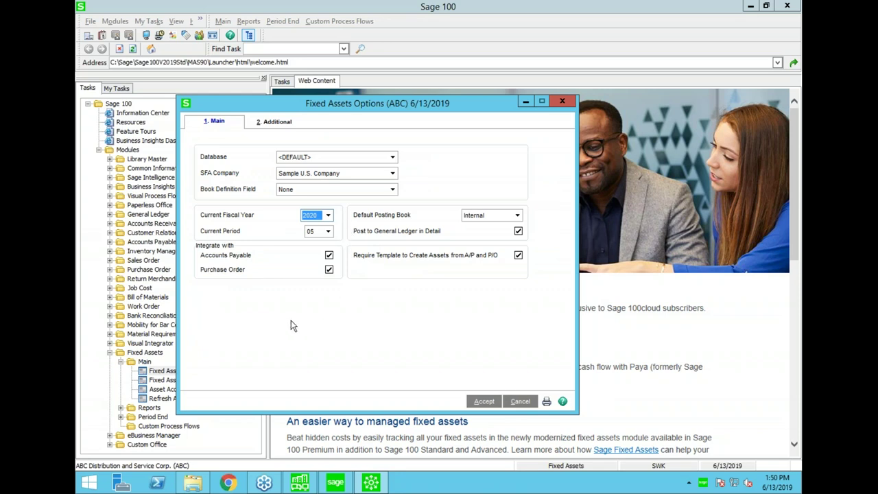
pyautogui.moveTo(330, 103); pyautogui.dragTo(320, 101)
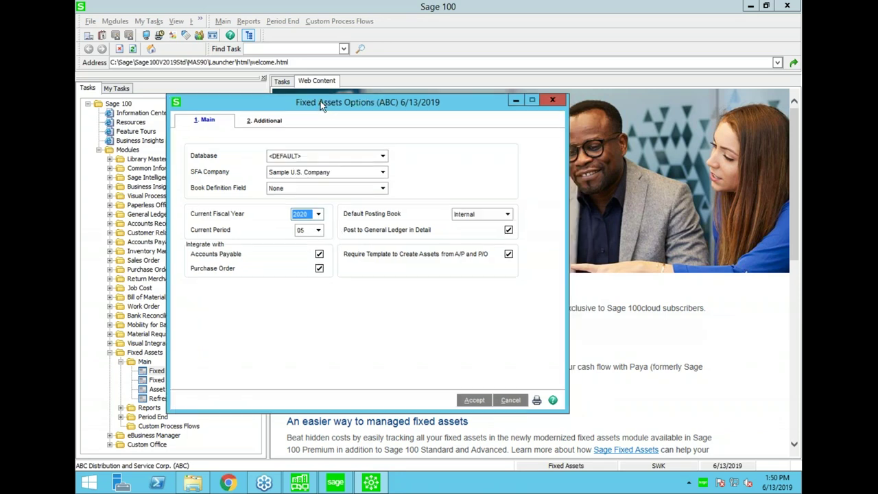
pyautogui.click(259, 121)
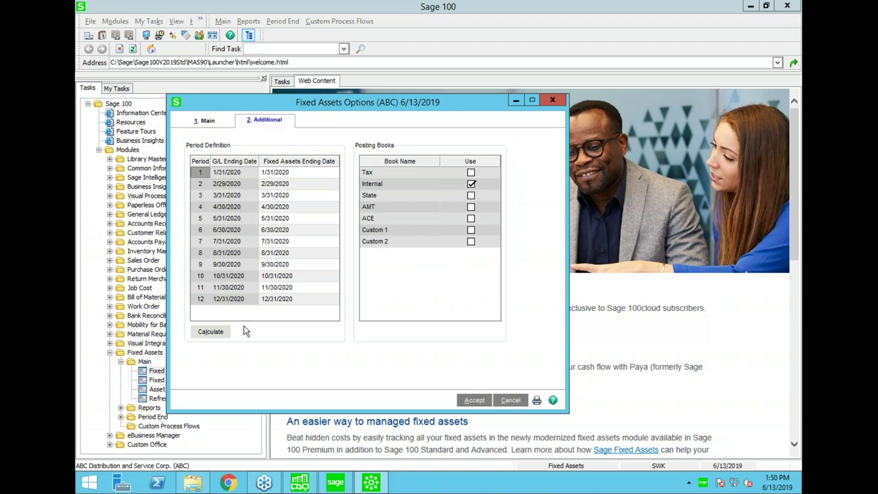
pyautogui.click(206, 121)
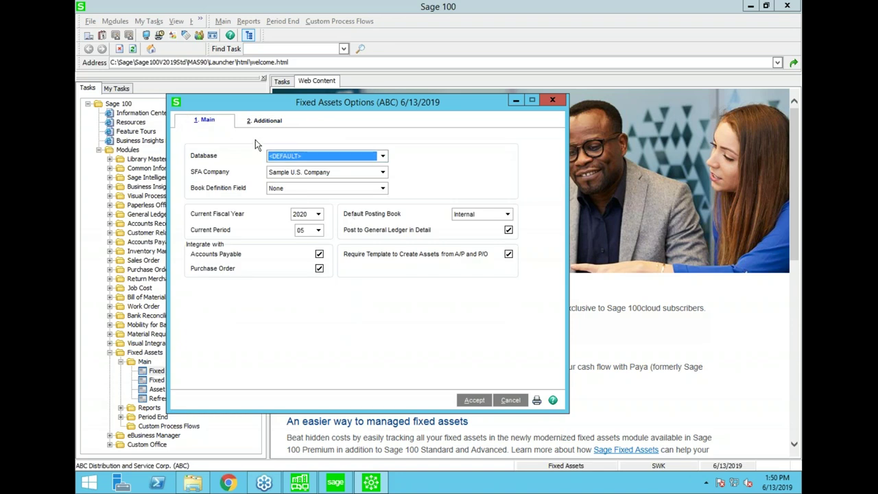
pyautogui.click(474, 400)
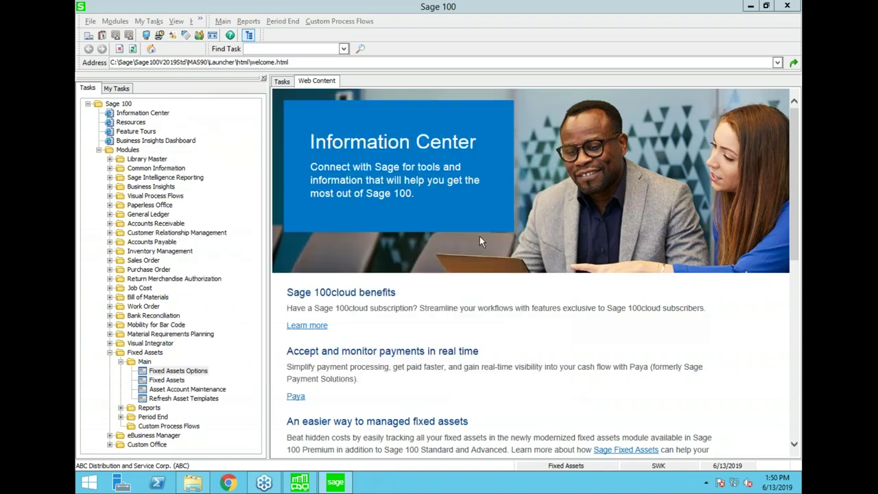
# - Inspect the three accounts in Asset Account Maintenance, cancel, and expand the Period End tasks
pyautogui.click(190, 391)
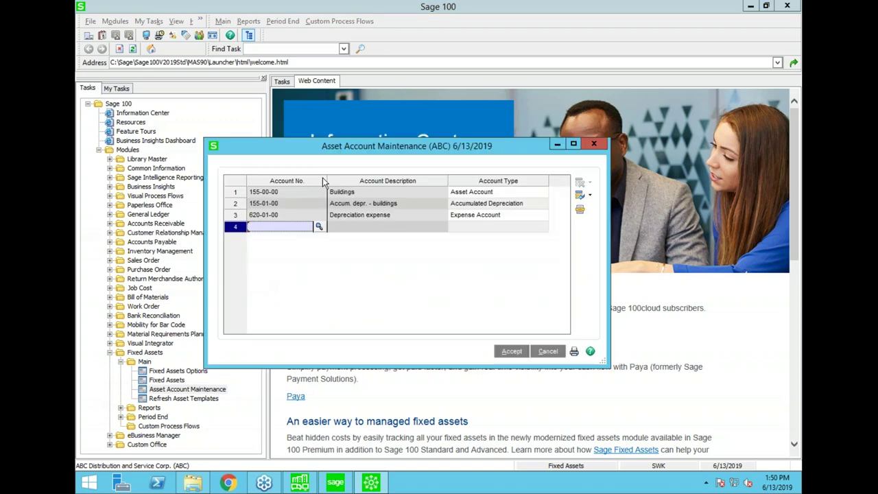
pyautogui.click(299, 194)
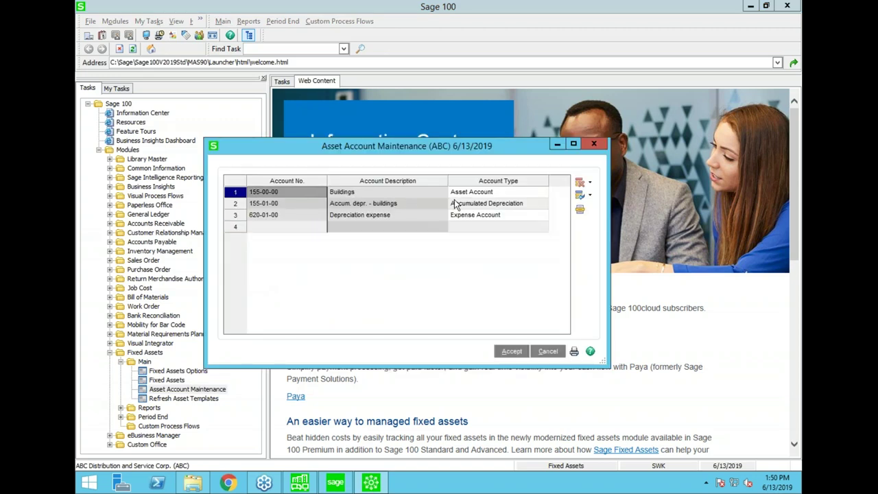
pyautogui.click(470, 194)
pyautogui.click(475, 204)
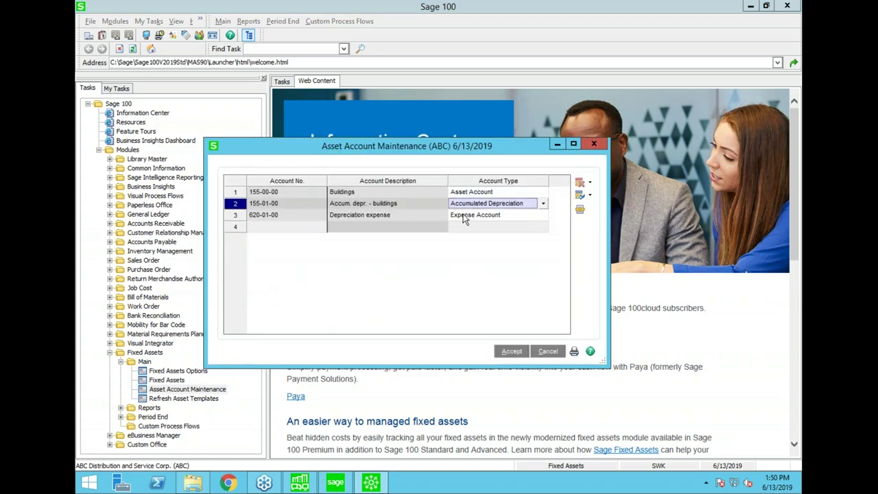
pyautogui.click(465, 217)
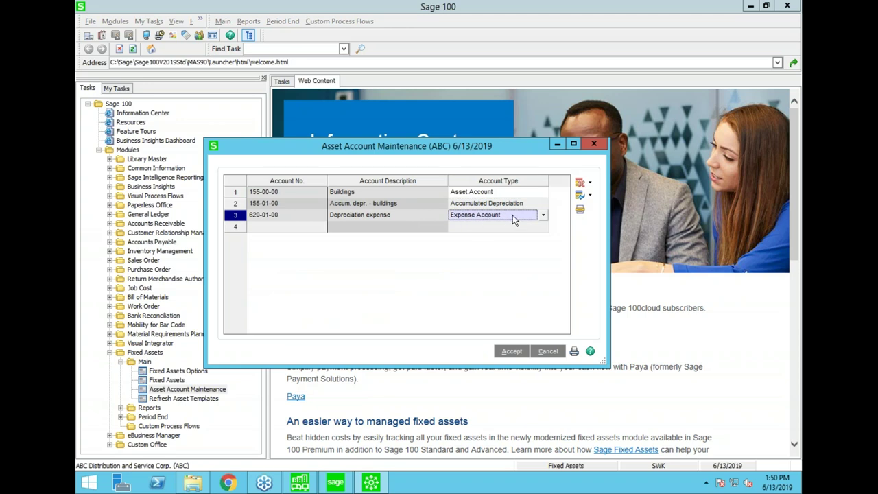
pyautogui.click(543, 351)
pyautogui.click(121, 418)
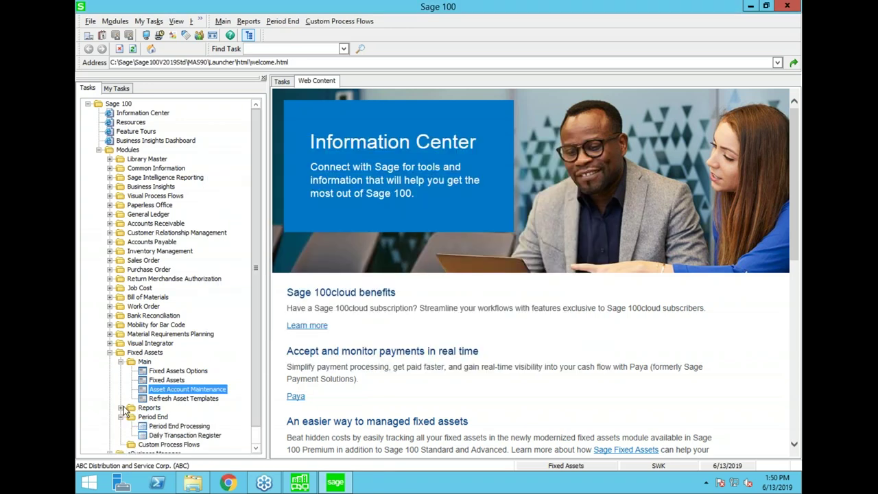
pyautogui.scroll(-1, 127, 364)
# - Review Period End Processing for period 05 ending 5/31/2020 and close it without running
pyautogui.click(180, 407)
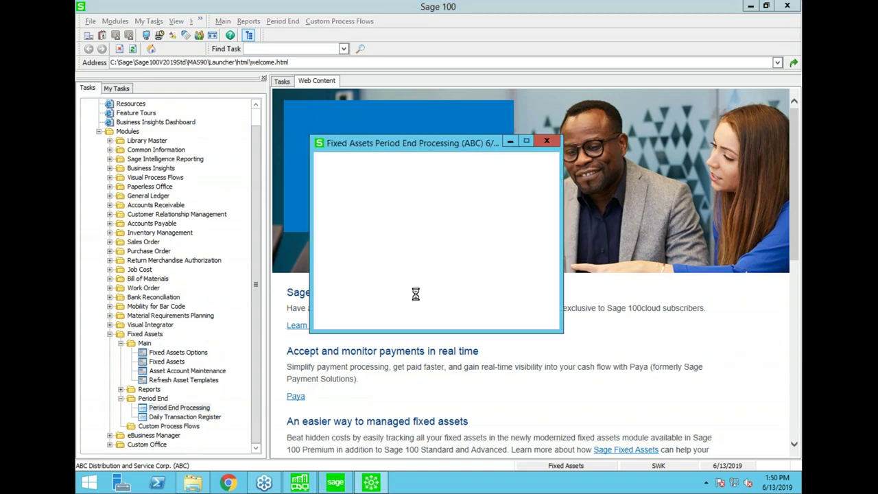
pyautogui.moveTo(472, 287); pyautogui.dragTo(402, 282)
pyautogui.click(494, 287)
pyautogui.moveTo(459, 150); pyautogui.dragTo(307, 191)
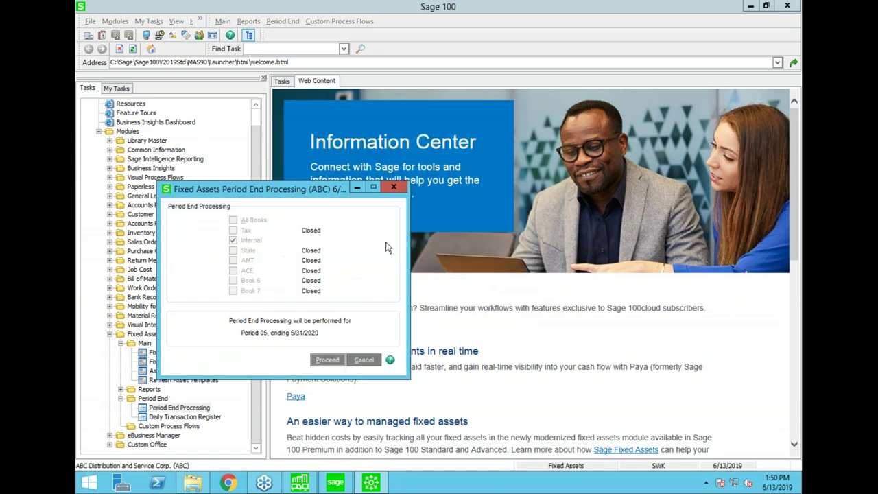
pyautogui.click(395, 187)
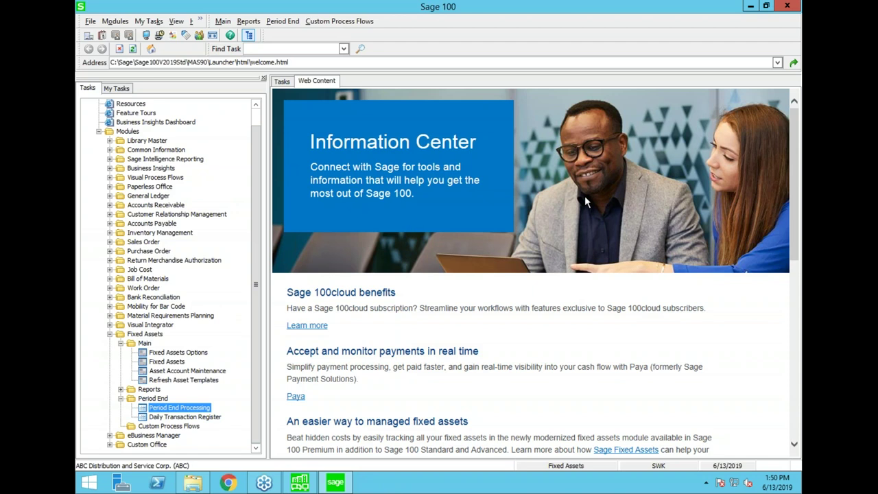
# - Close the Report Definition without running it and show the full Asset List
pyautogui.click(751, 11)
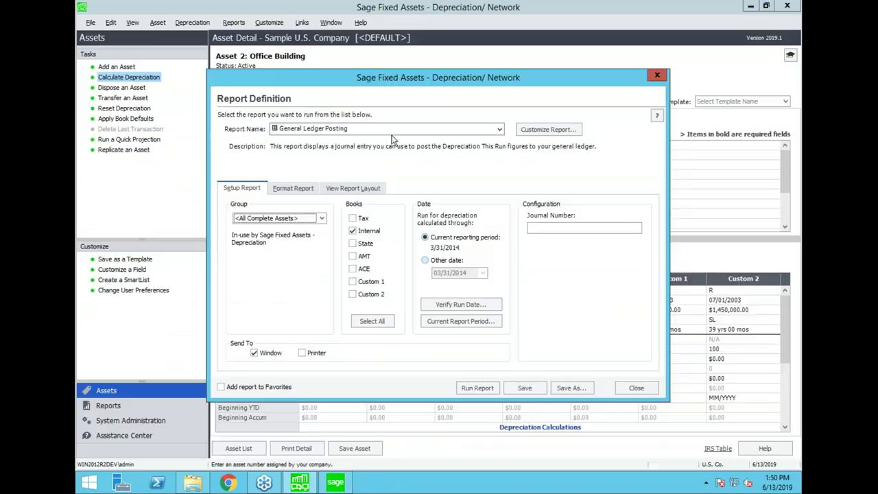
pyautogui.moveTo(347, 86); pyautogui.dragTo(355, 97)
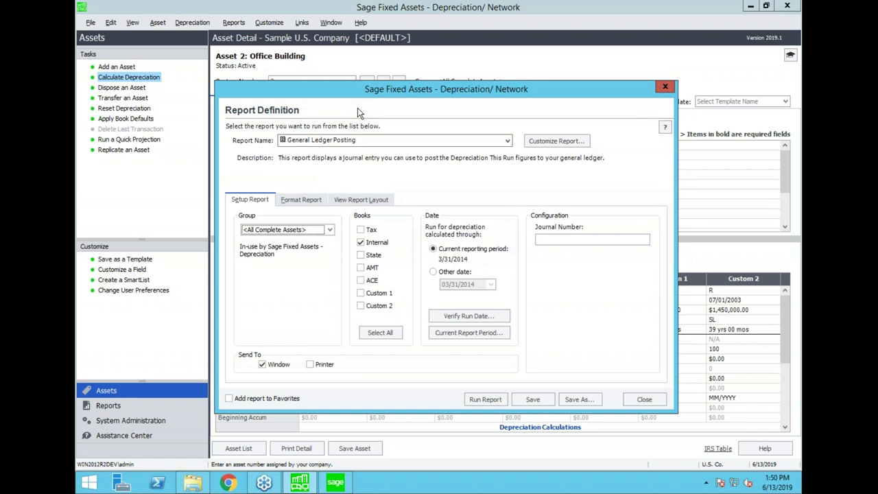
pyautogui.click(644, 400)
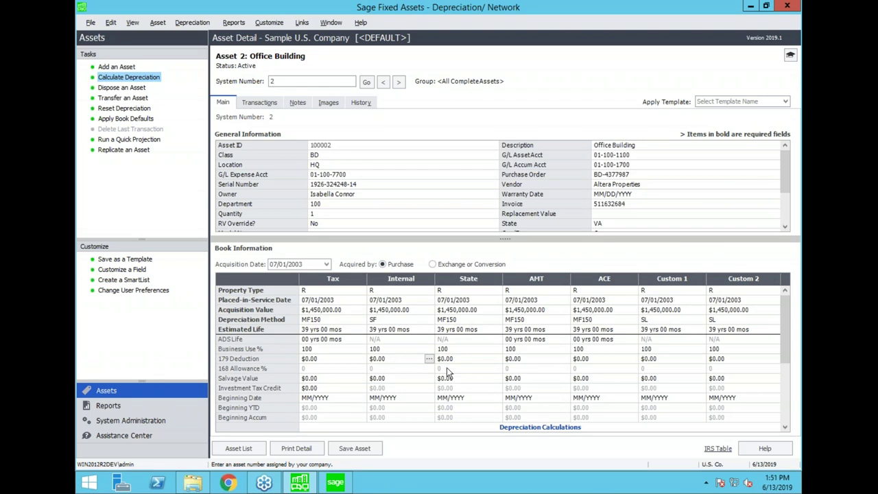
pyautogui.click(237, 448)
pyautogui.click(305, 206)
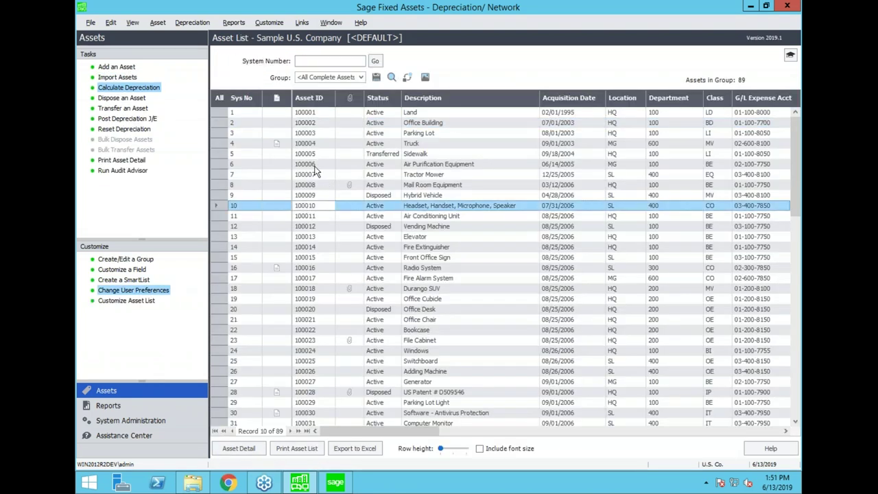
# - Start Set Period Close from the Depreciation menu and dismiss its warning
pyautogui.click(204, 23)
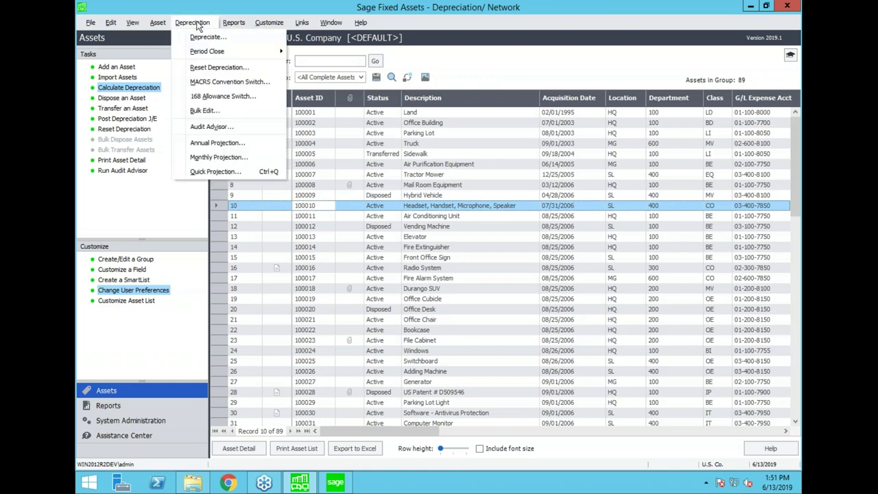
pyautogui.moveTo(202, 51)
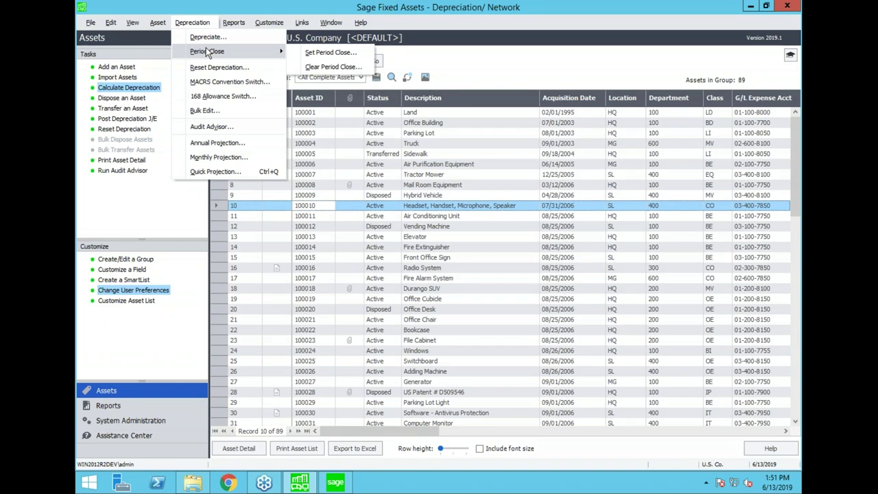
pyautogui.click(333, 57)
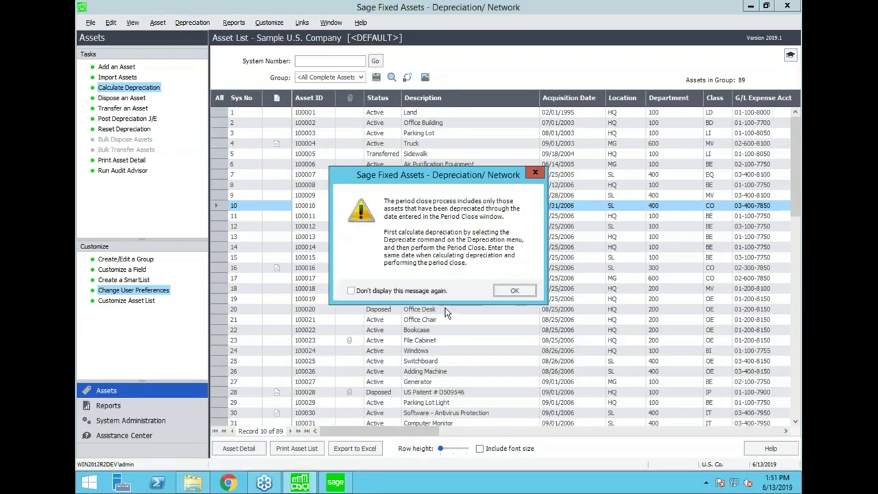
pyautogui.click(514, 291)
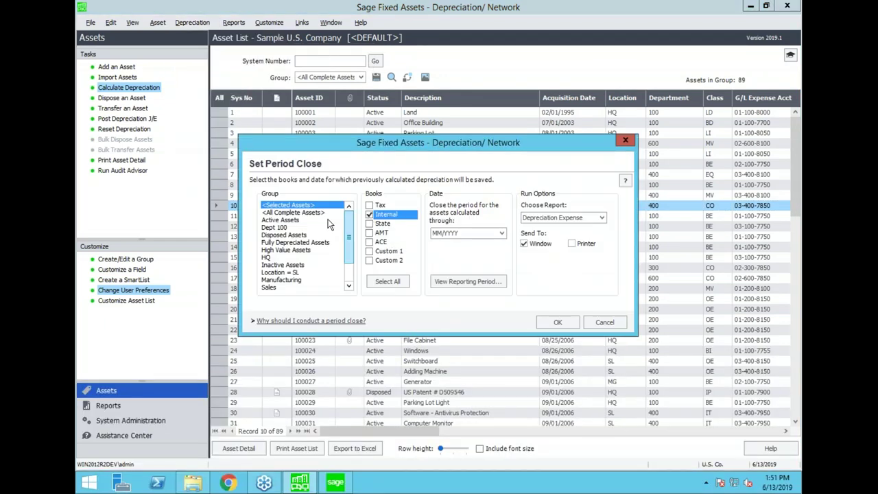
pyautogui.click(501, 233)
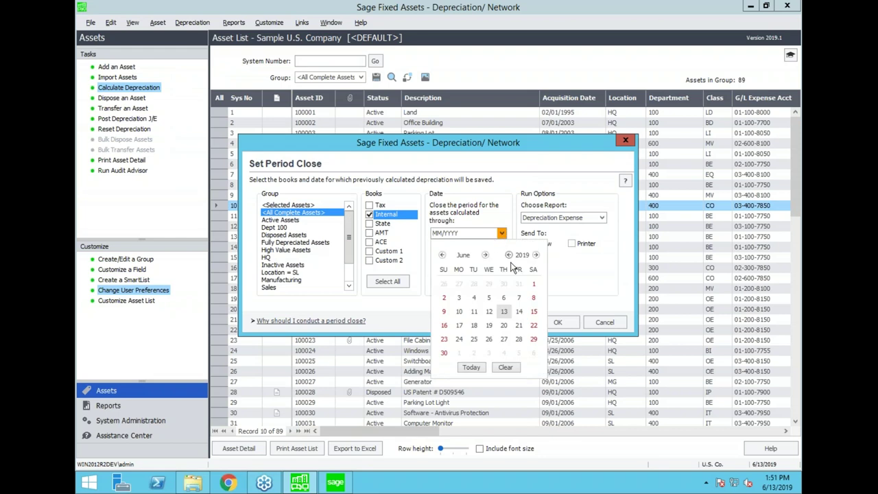
pyautogui.click(457, 232)
# - Trial a close through 03/2014 without the screen report, cancel it, then open Parking Lot
pyautogui.write('03/2014')
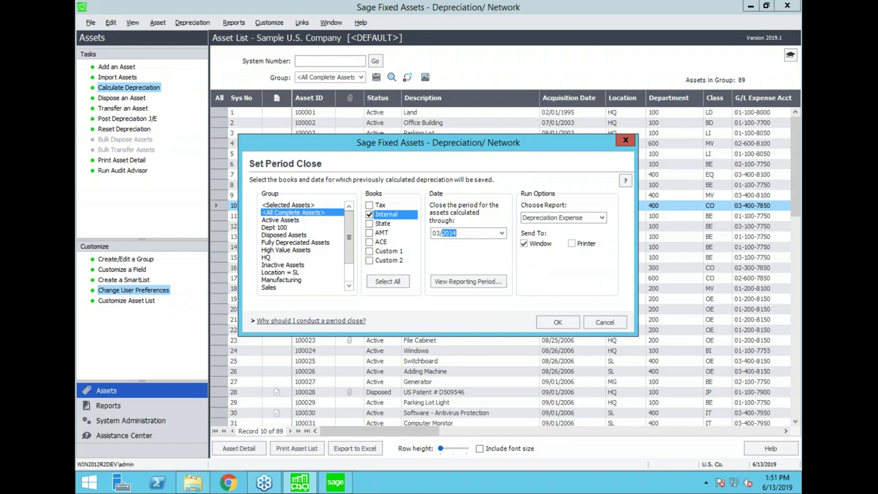
pyautogui.click(549, 246)
pyautogui.click(553, 320)
pyautogui.click(613, 327)
pyautogui.doubleClick(308, 133)
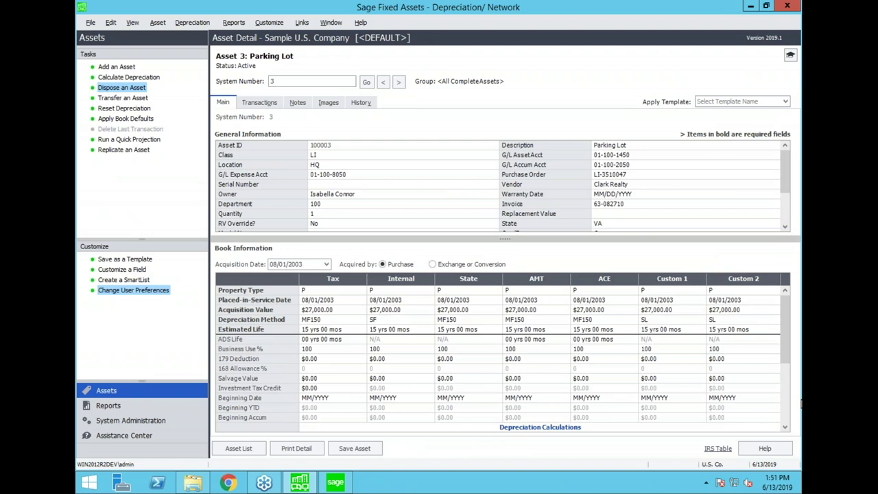
pyautogui.scroll(-4, 487, 374)
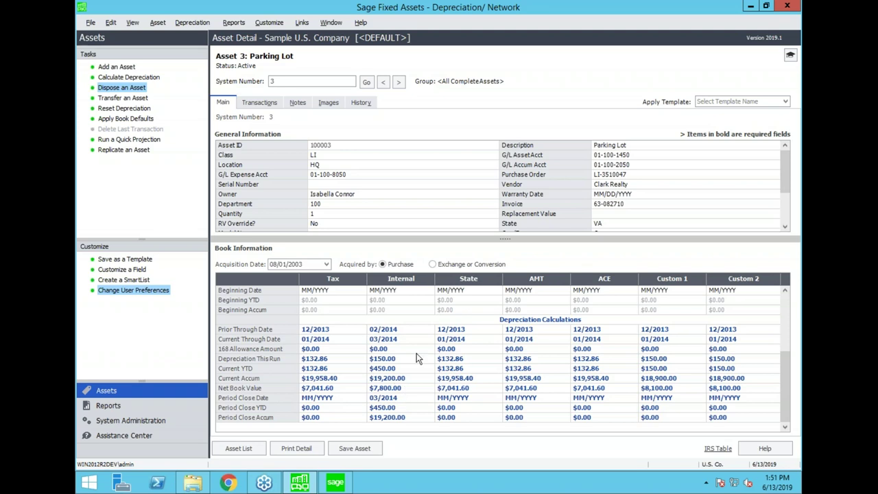
pyautogui.scroll(4, 776, 314)
pyautogui.click(401, 319)
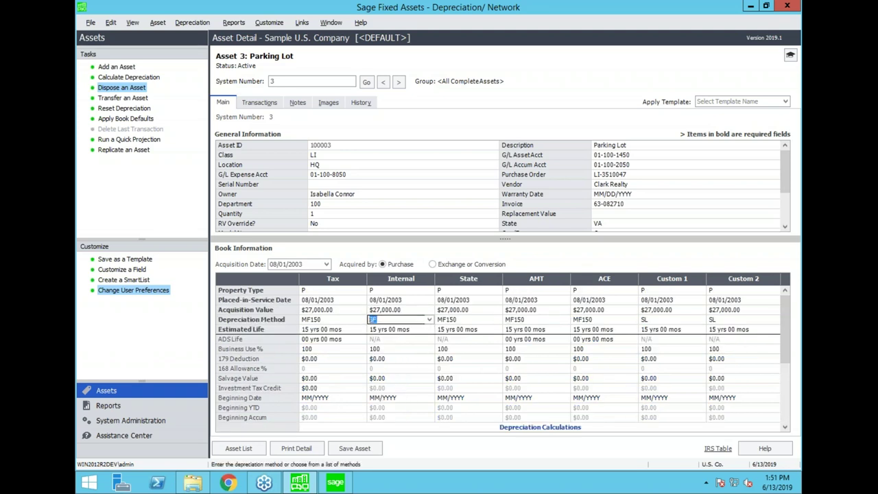
pyautogui.click(405, 349)
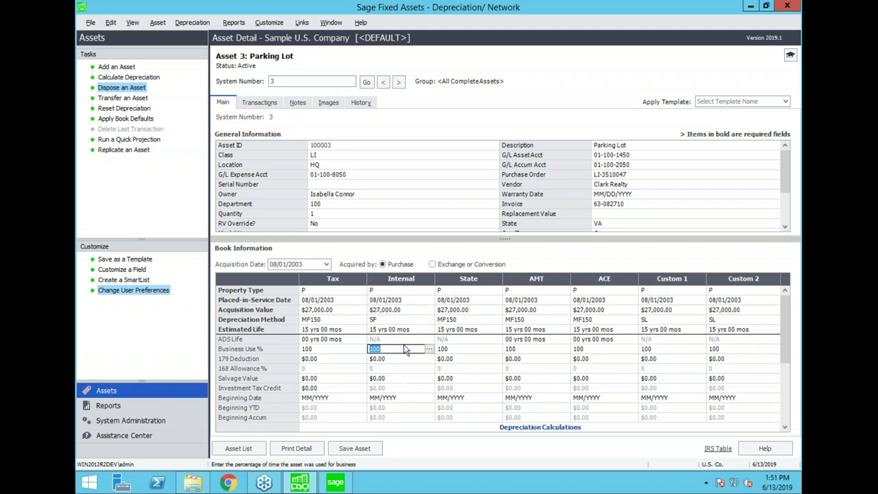
pyautogui.click(409, 388)
pyautogui.click(204, 23)
pyautogui.moveTo(209, 51)
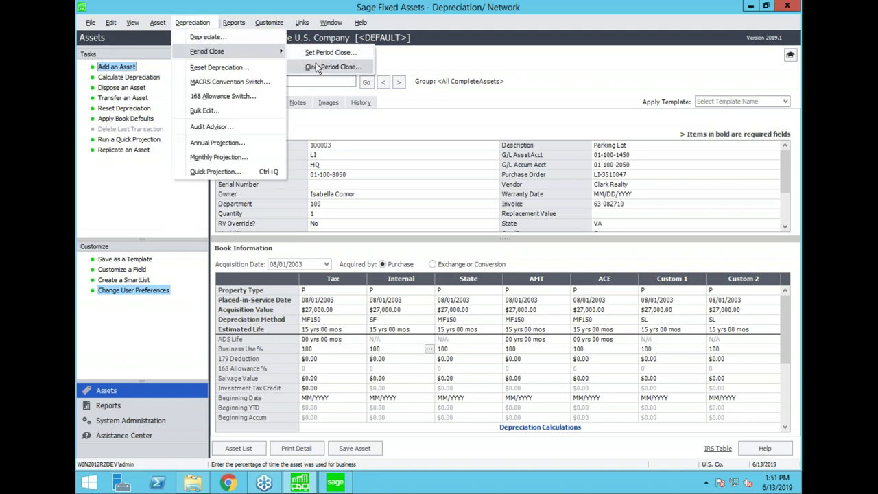
pyautogui.click(471, 105)
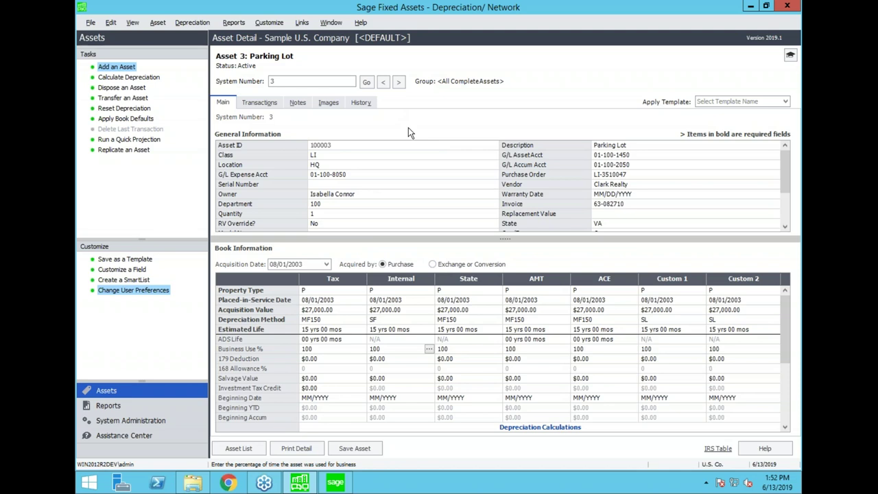
# - Set up the Disposal report for the Internal book only, ending 12/31/2019
pyautogui.click(237, 23)
pyautogui.moveTo(252, 38)
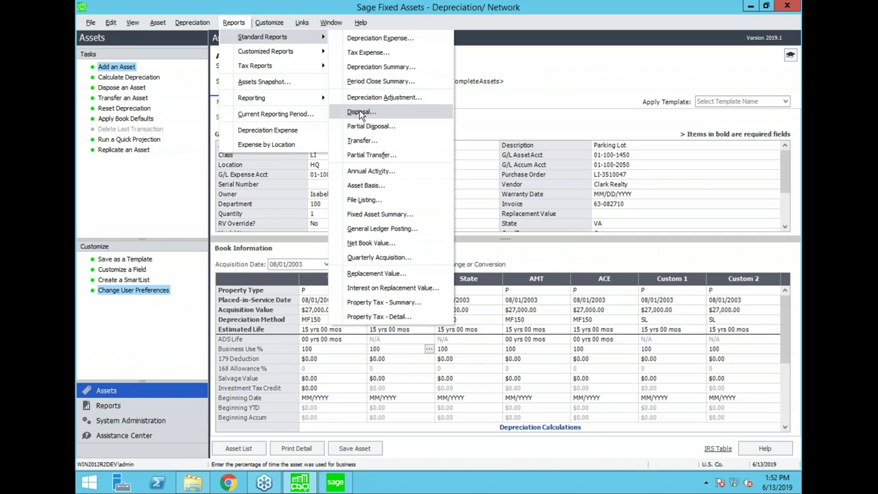
pyautogui.click(363, 111)
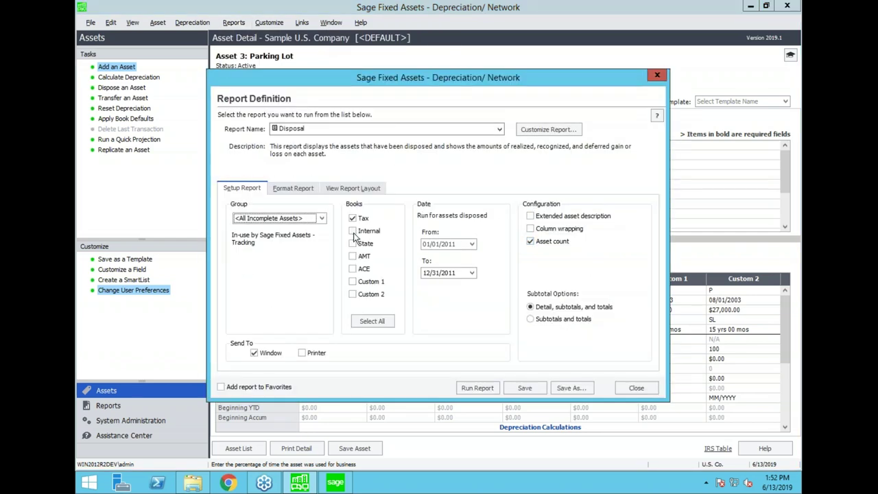
pyautogui.click(321, 219)
pyautogui.click(268, 246)
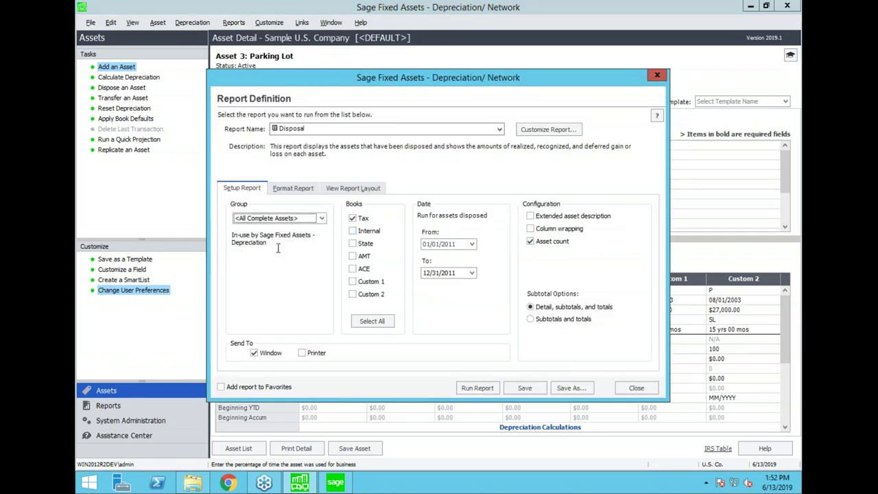
pyautogui.click(353, 231)
pyautogui.click(353, 219)
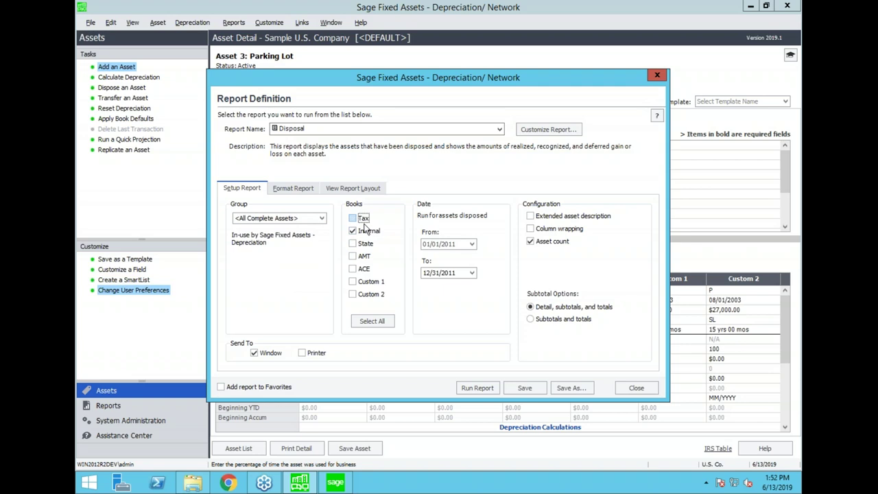
pyautogui.click(472, 273)
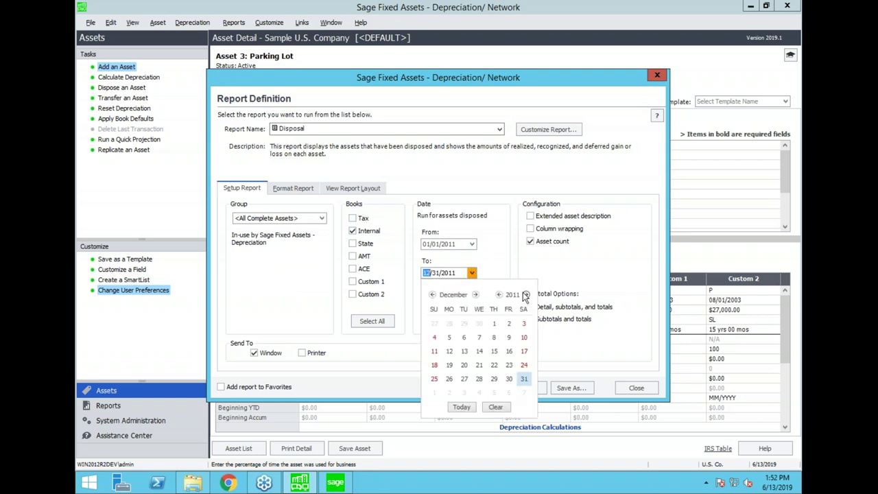
pyautogui.click(458, 273)
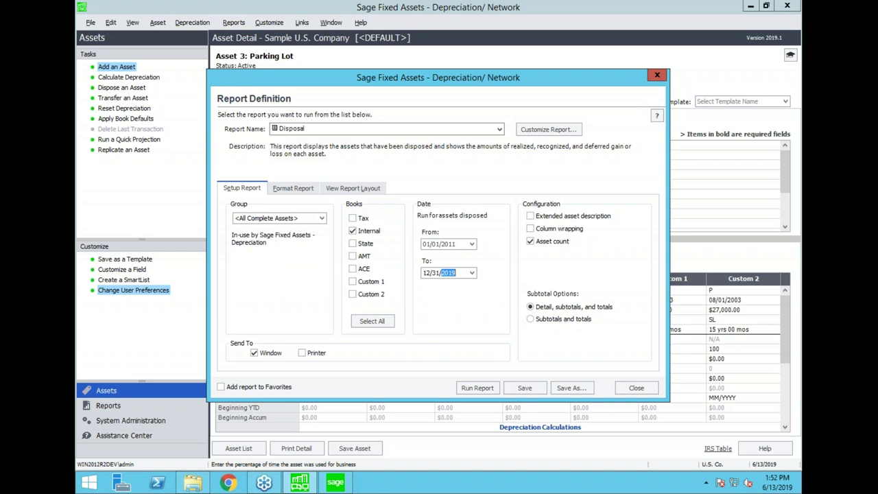
# - Run the Disposal report, view it full screen, then close the preview and setup
pyautogui.click(478, 386)
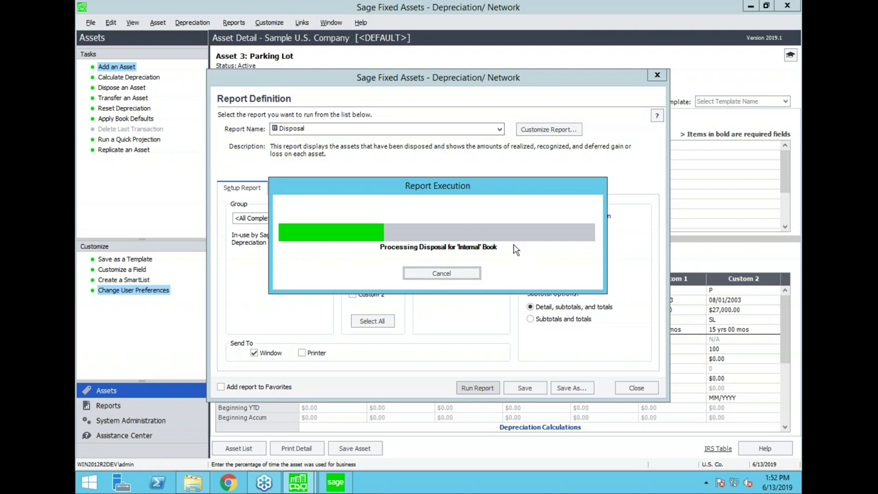
pyautogui.moveTo(445, 185); pyautogui.dragTo(603, 102)
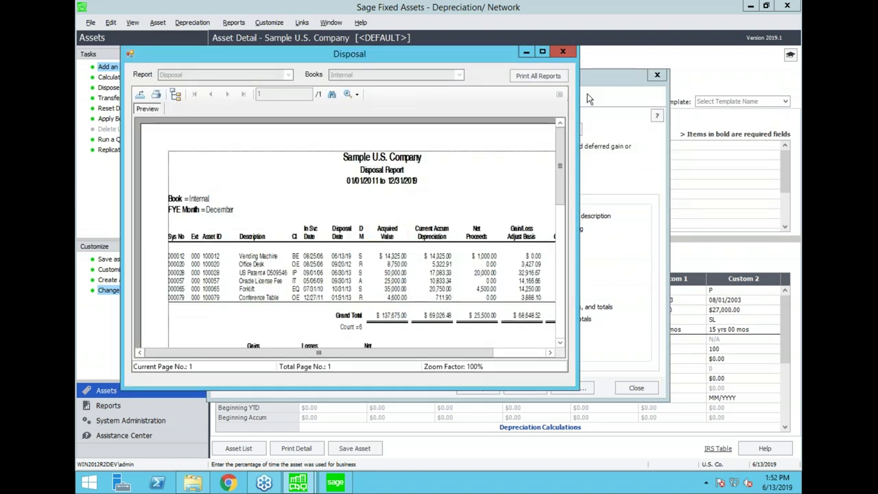
pyautogui.click(541, 52)
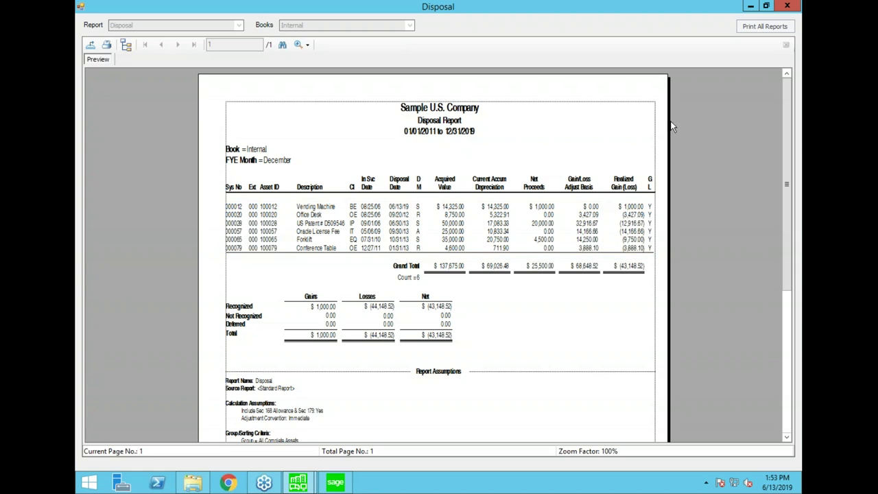
pyautogui.click(788, 7)
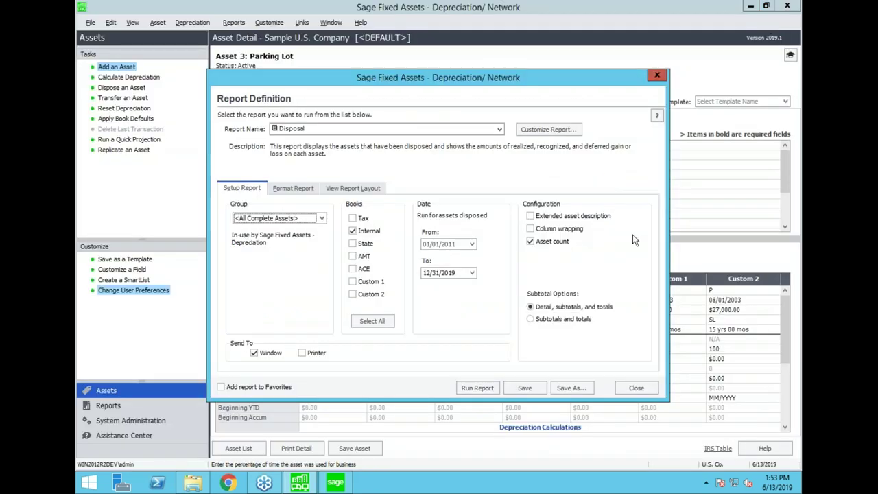
pyautogui.click(637, 389)
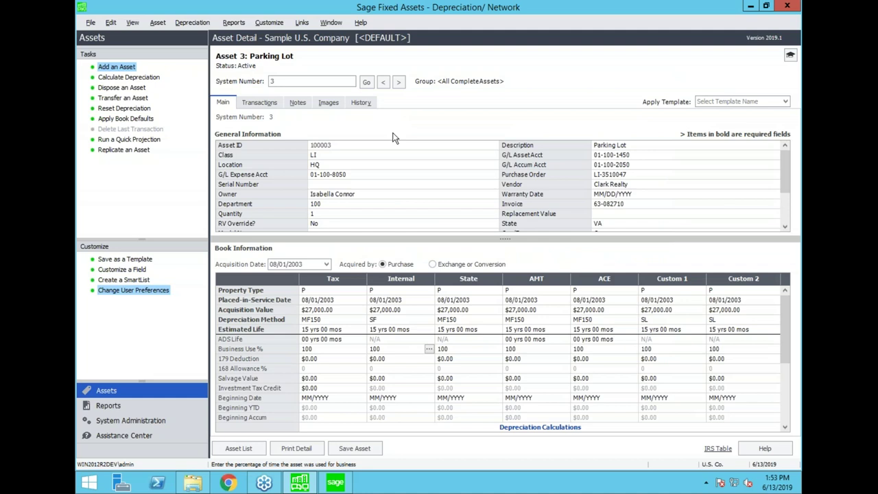
pyautogui.click(234, 23)
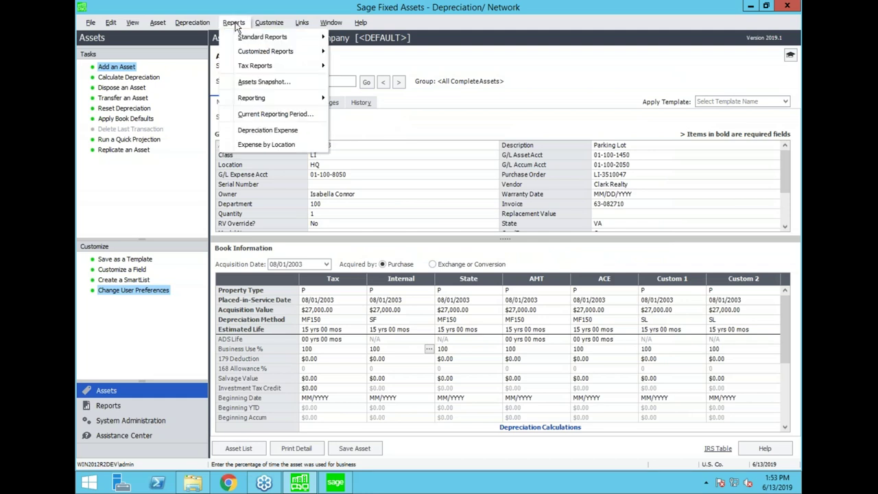
pyautogui.click(251, 84)
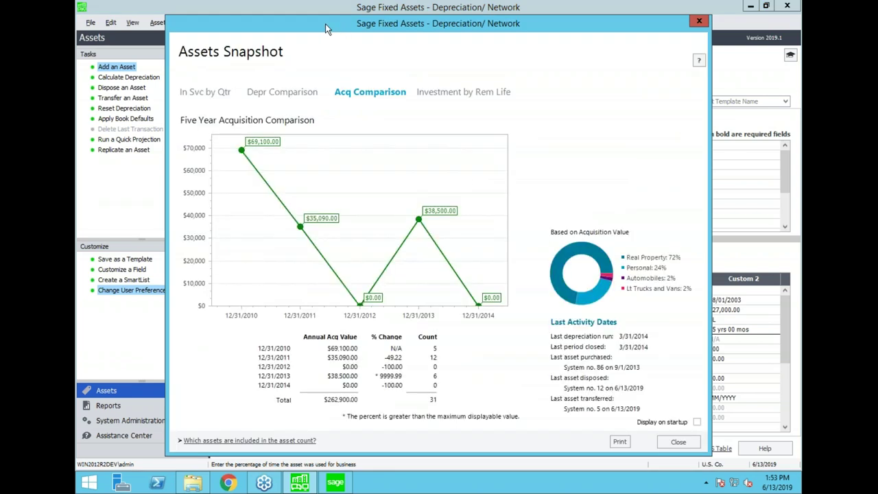
pyautogui.moveTo(295, 25); pyautogui.dragTo(266, 20)
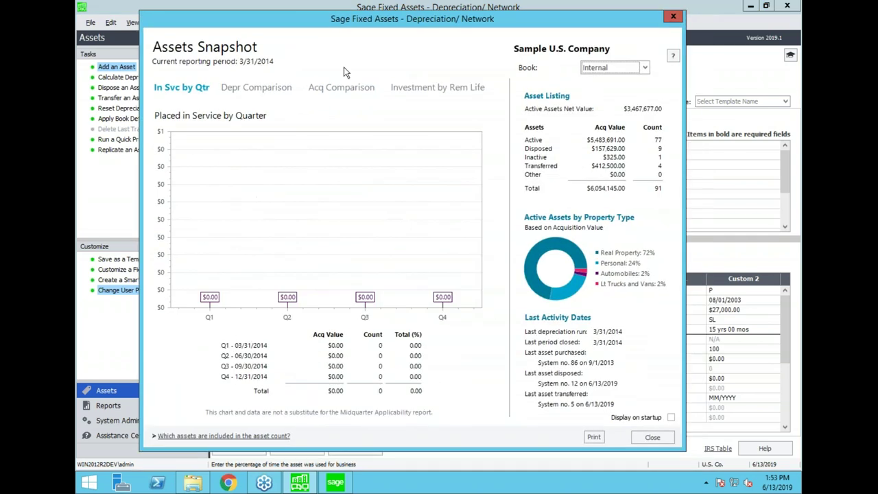
pyautogui.moveTo(373, 26); pyautogui.dragTo(381, 30)
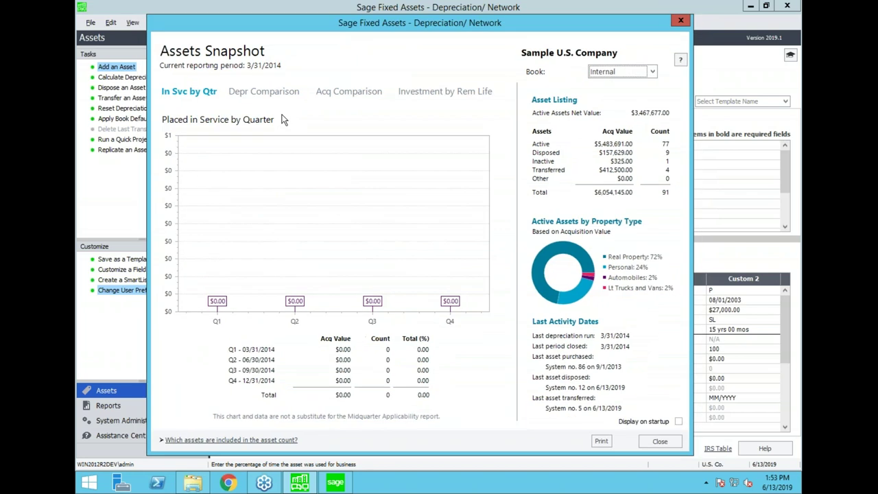
pyautogui.click(251, 96)
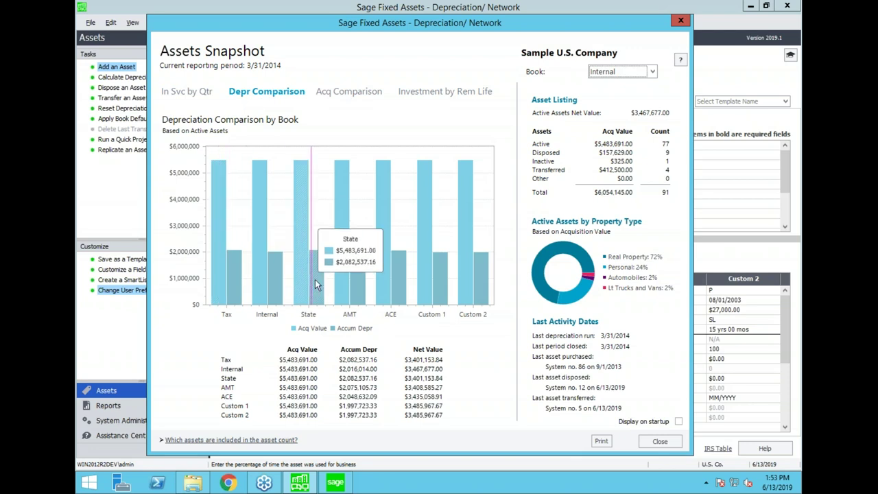
pyautogui.click(348, 93)
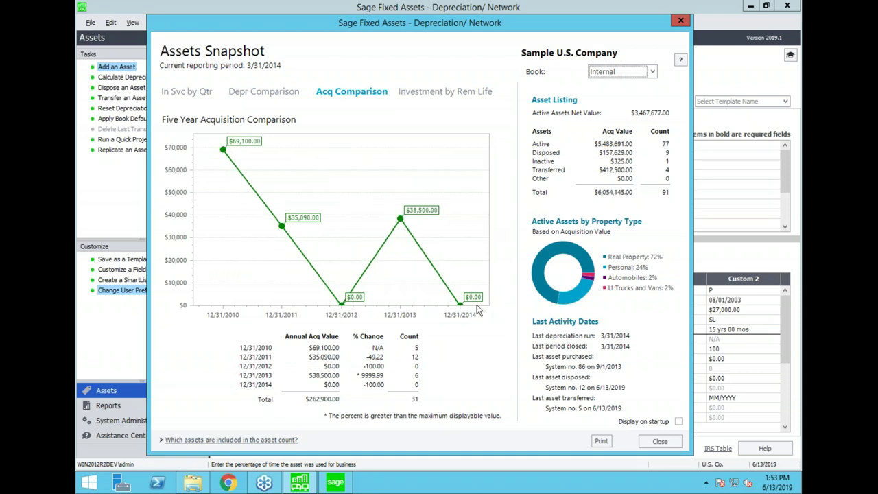
pyautogui.click(435, 96)
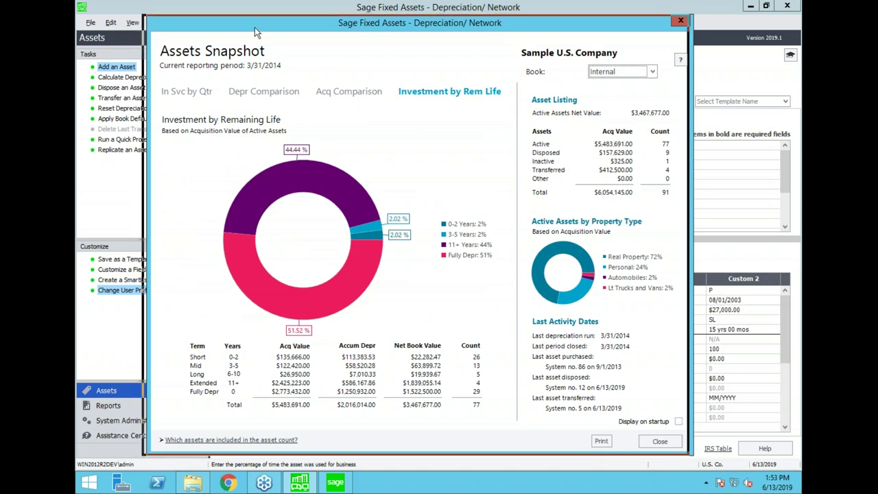
pyautogui.press('Escape')
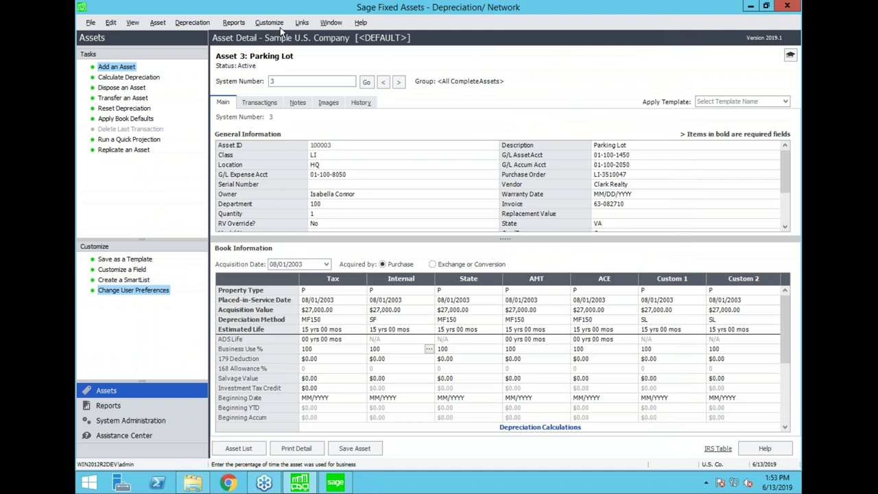
pyautogui.click(236, 24)
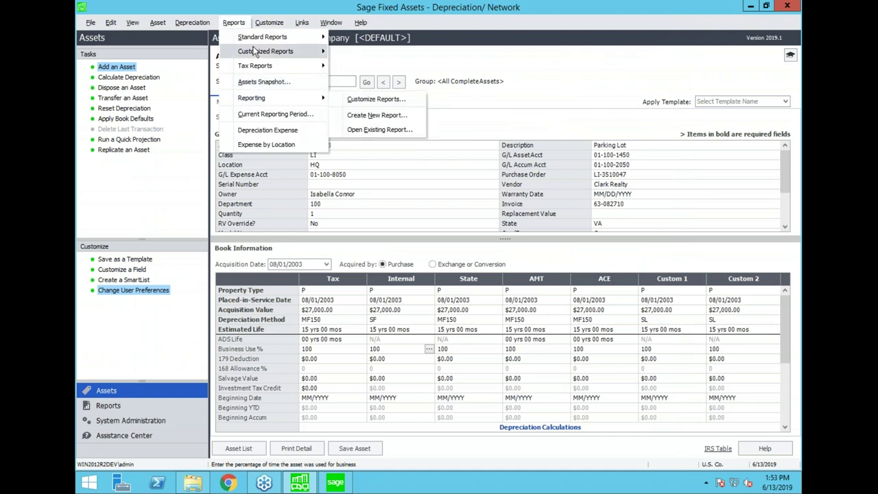
pyautogui.moveTo(262, 37)
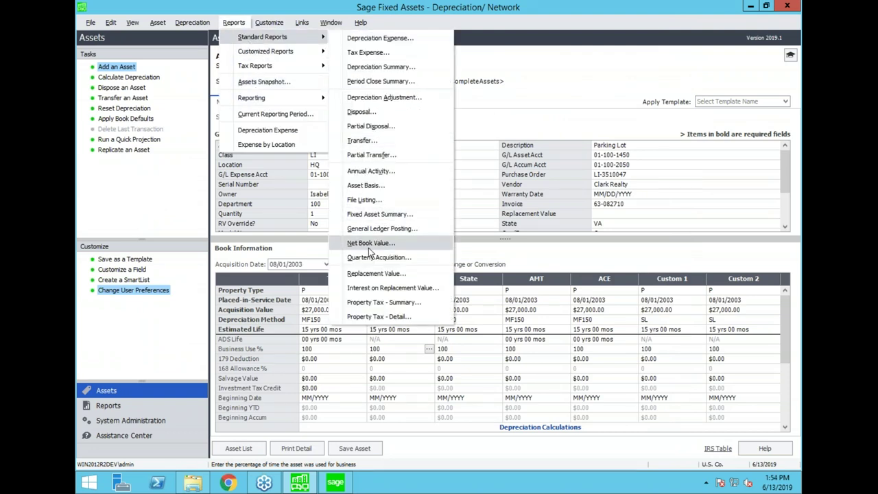
pyautogui.click(366, 199)
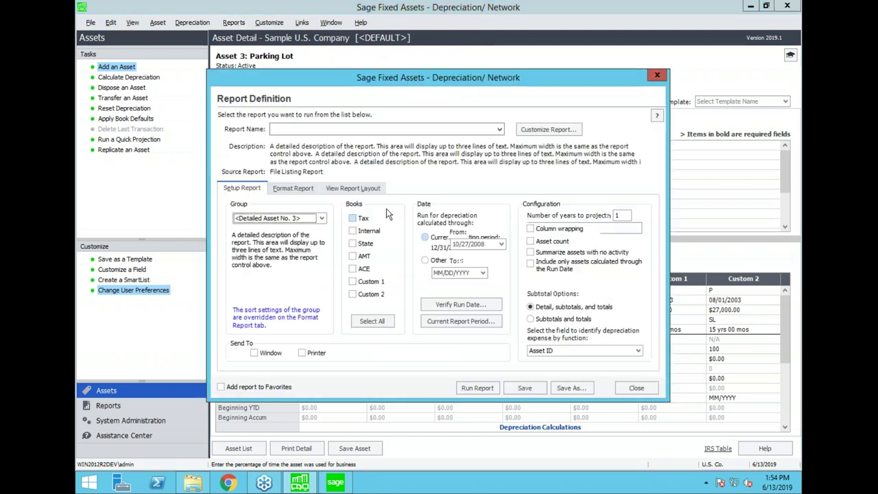
pyautogui.click(320, 218)
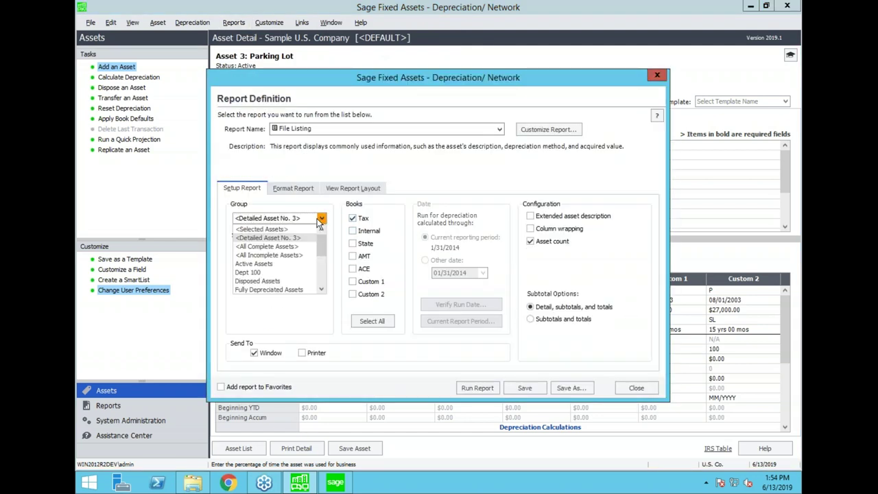
pyautogui.click(271, 247)
pyautogui.click(355, 231)
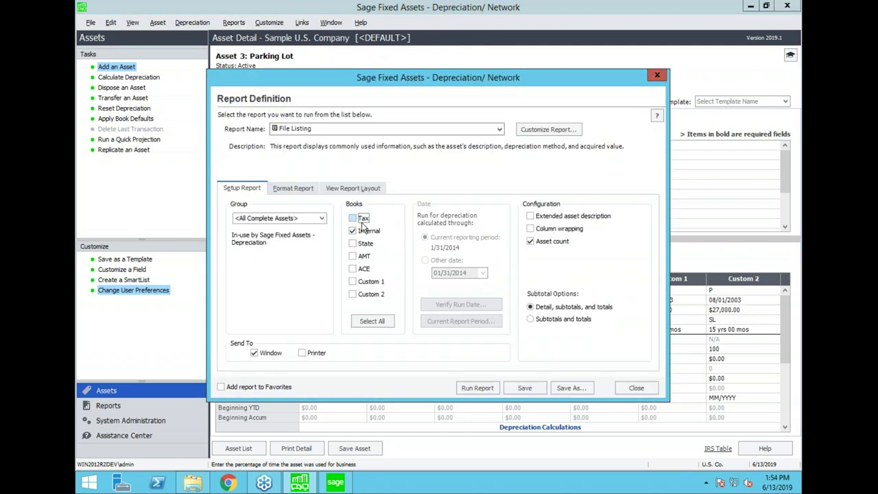
pyautogui.click(490, 388)
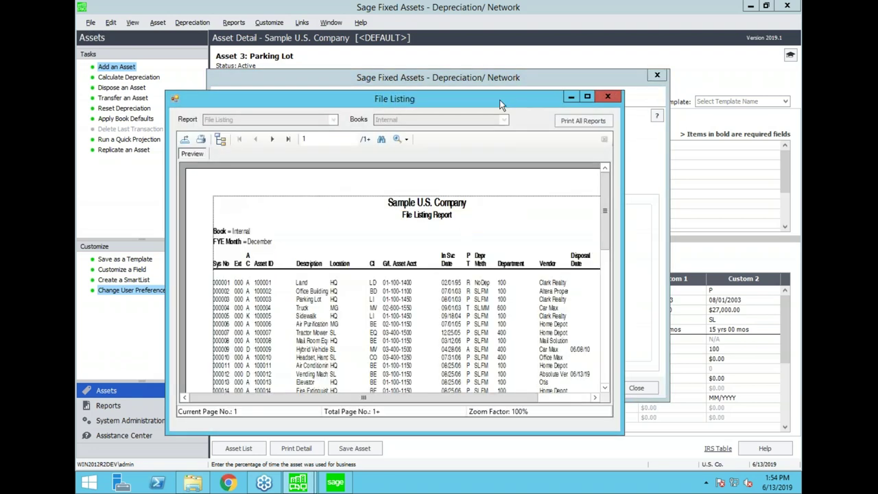
pyautogui.doubleClick(500, 100)
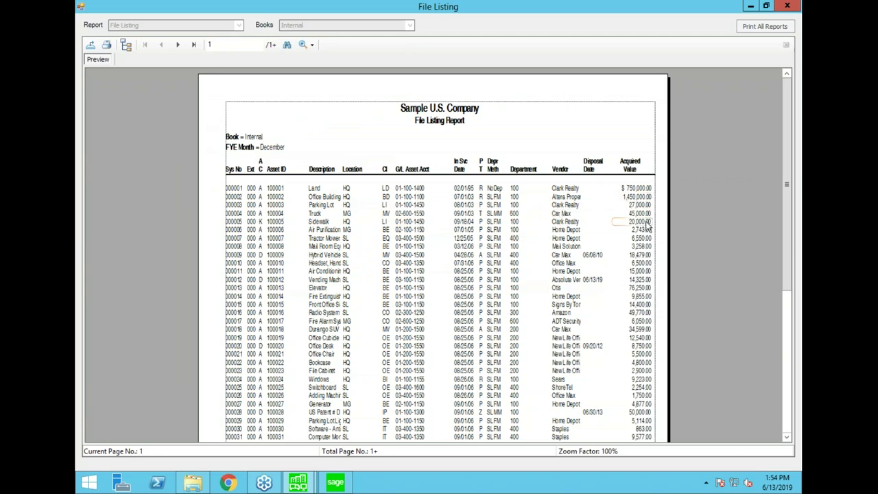
pyautogui.click(313, 223)
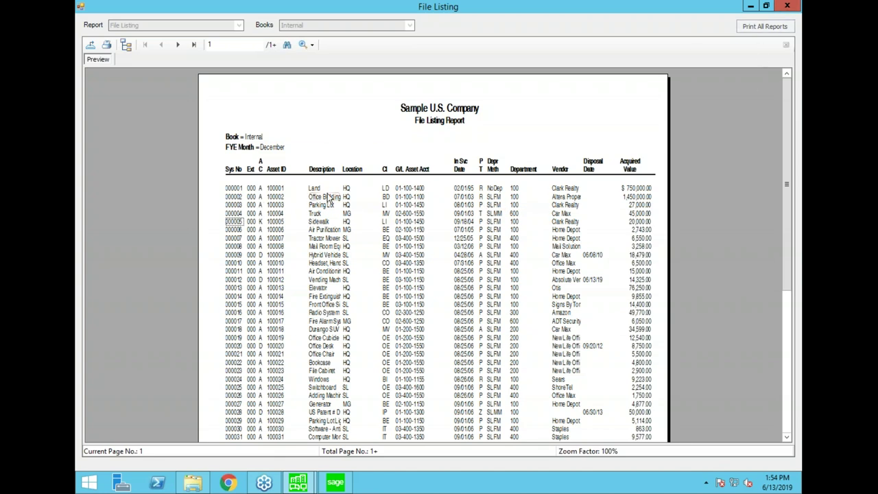
pyautogui.click(788, 8)
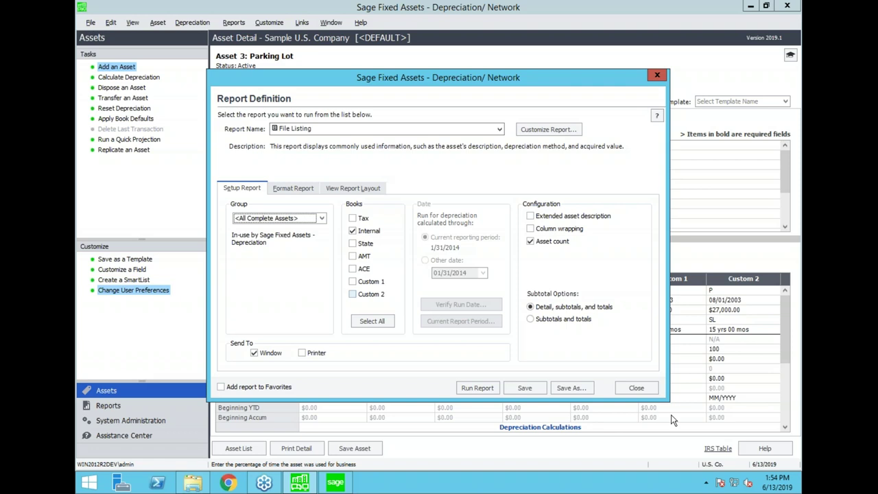
pyautogui.click(636, 388)
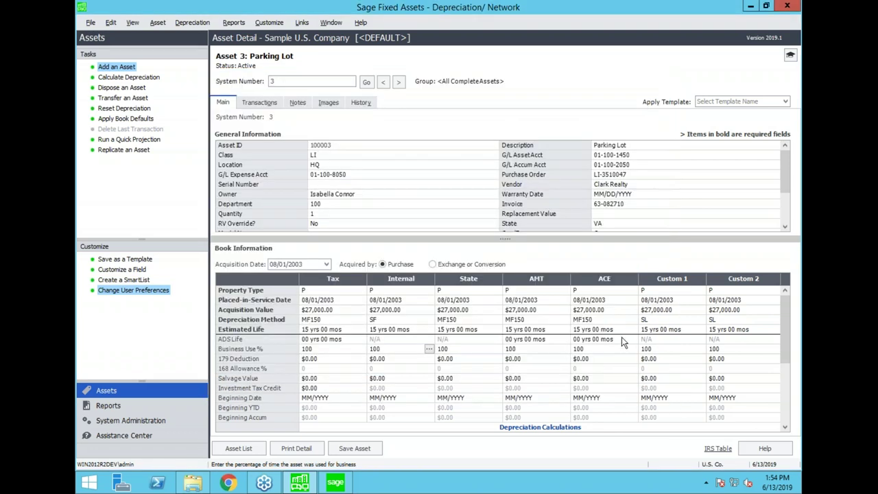
# - Enlarge the general information area, then go to System Administration for Sample U.S. Company
pyautogui.moveTo(488, 240); pyautogui.dragTo(488, 246)
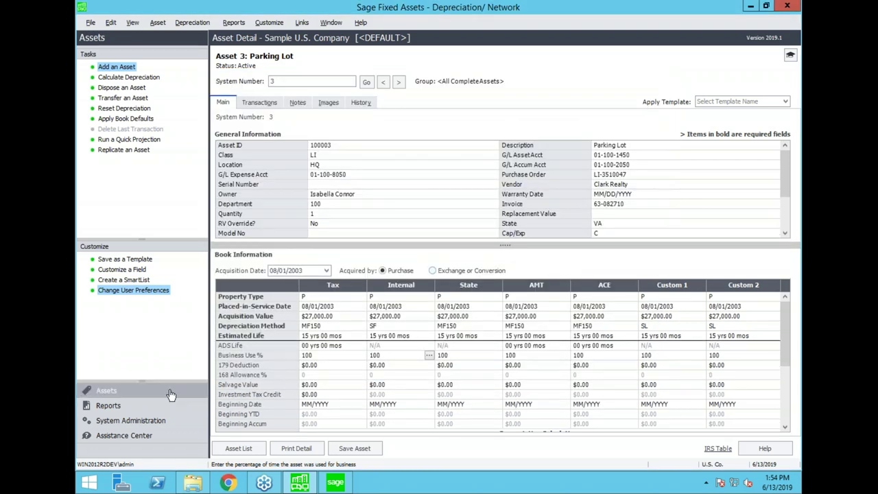
pyautogui.click(113, 421)
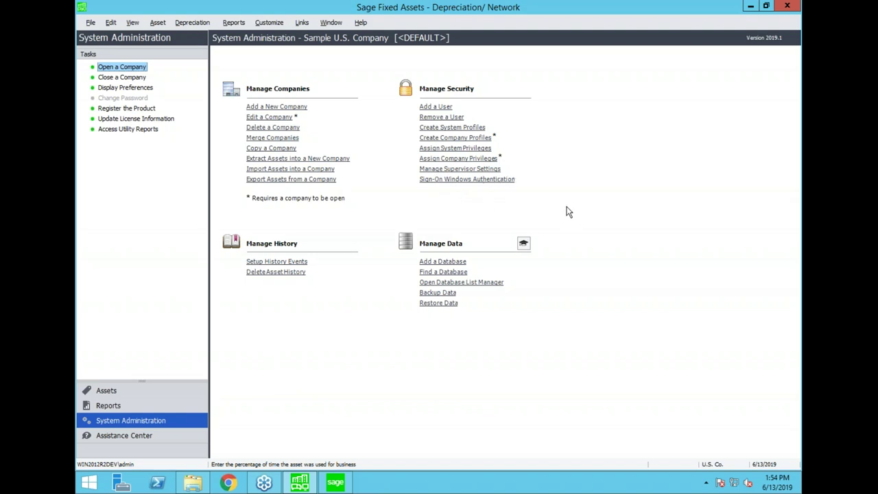
# - Enter the supervisor password, try Application and Windows Authentication modes, then cancel unchanged
pyautogui.click(442, 171)
pyautogui.write('*')
pyautogui.press('Return')
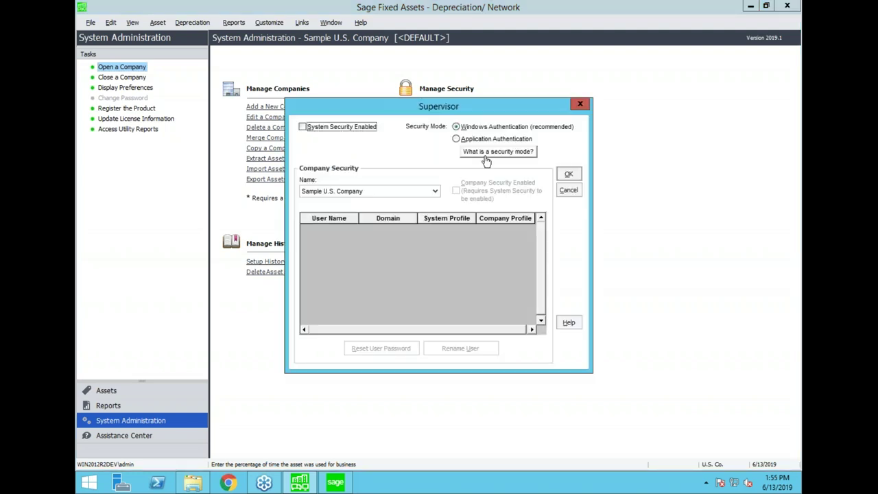
pyautogui.click(304, 127)
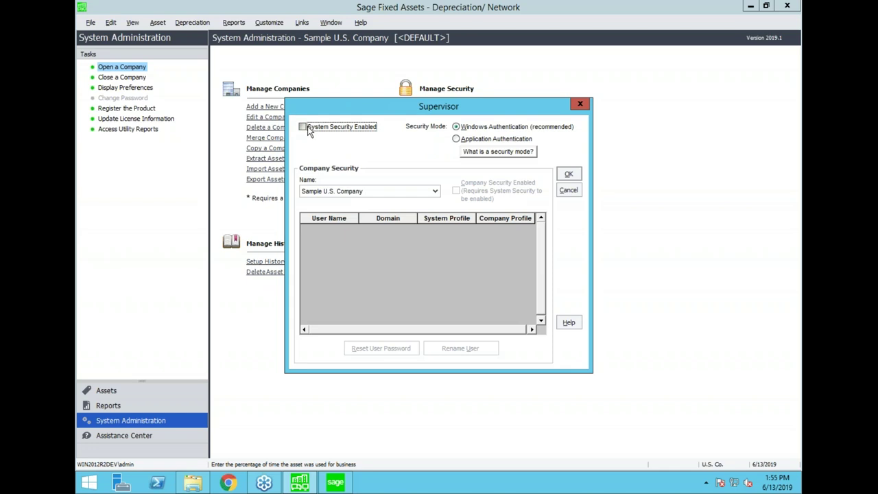
pyautogui.click(469, 141)
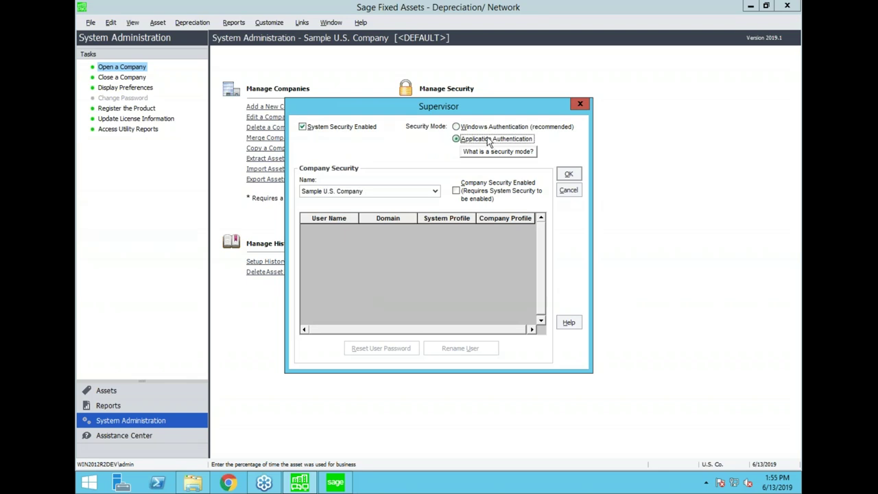
pyautogui.click(464, 130)
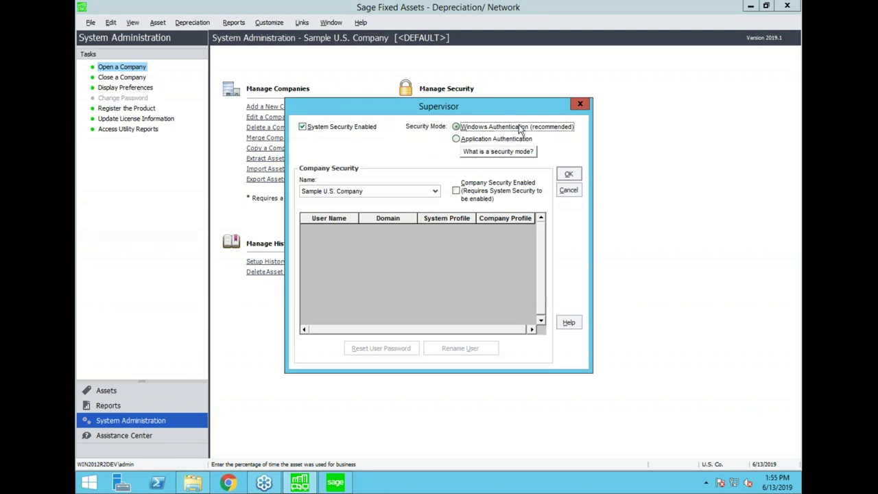
pyautogui.moveTo(498, 108); pyautogui.dragTo(455, 112)
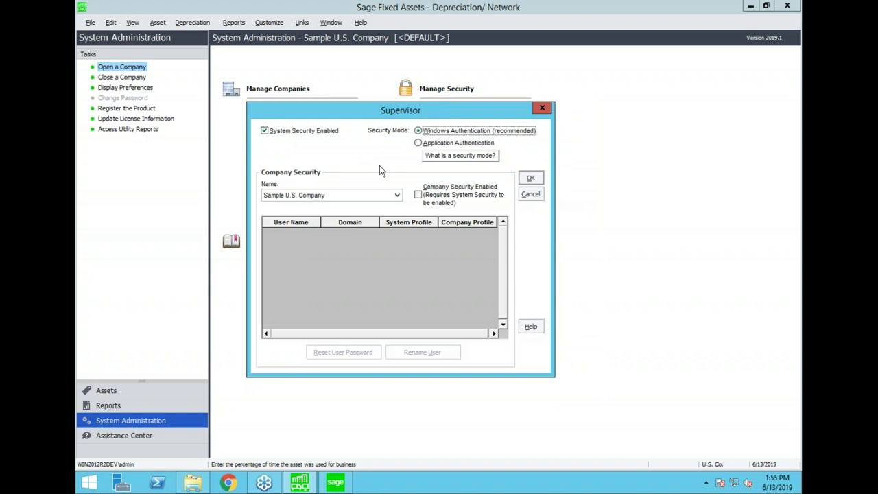
pyautogui.click(282, 133)
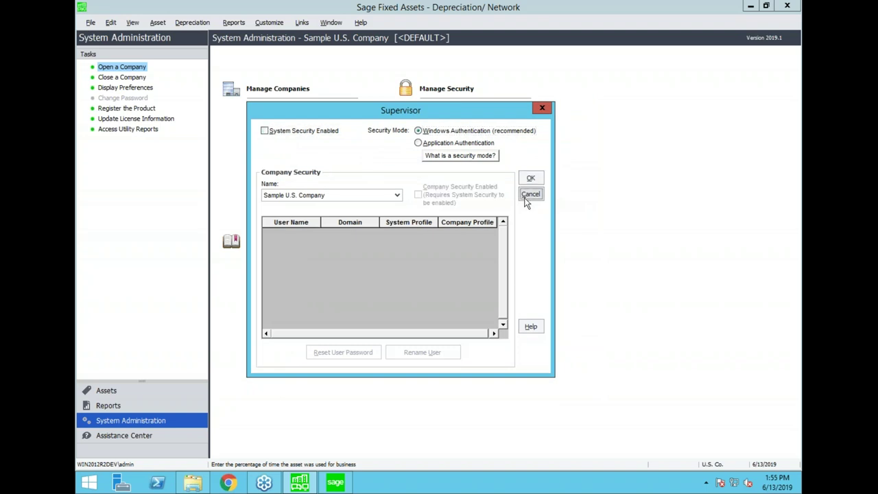
pyautogui.click(525, 196)
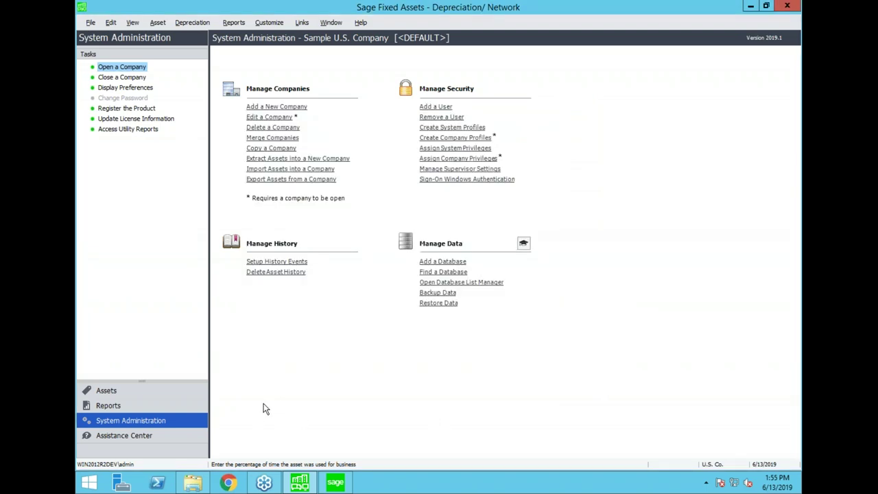
# - Return to Parking Lot's asset detail and look over its Serial Number and Location fields
pyautogui.click(109, 393)
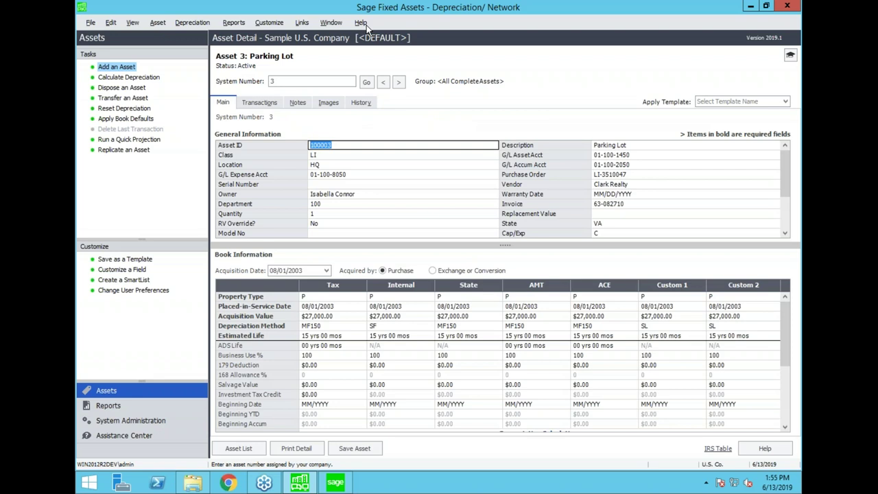
pyautogui.click(379, 181)
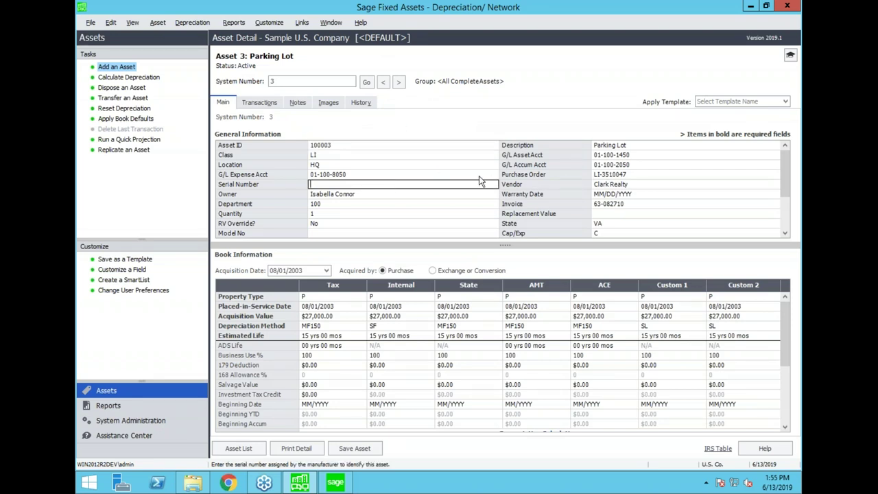
pyautogui.click(424, 167)
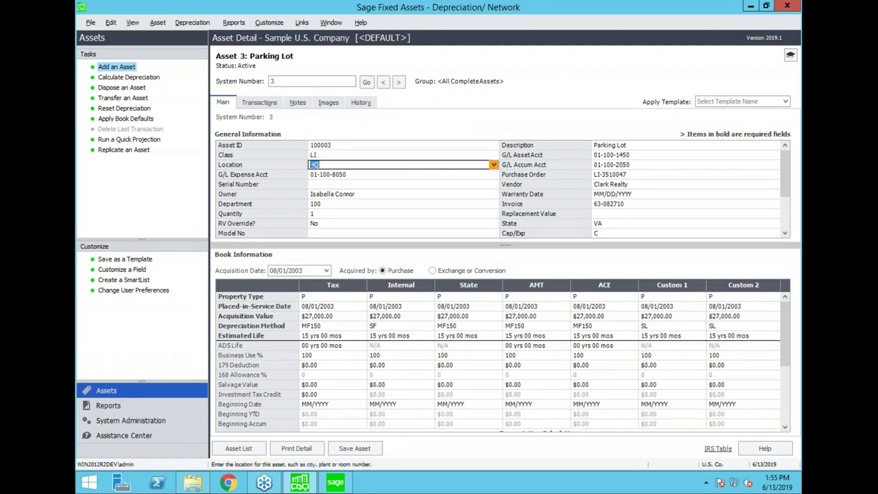
pyautogui.click(440, 155)
pyautogui.click(440, 146)
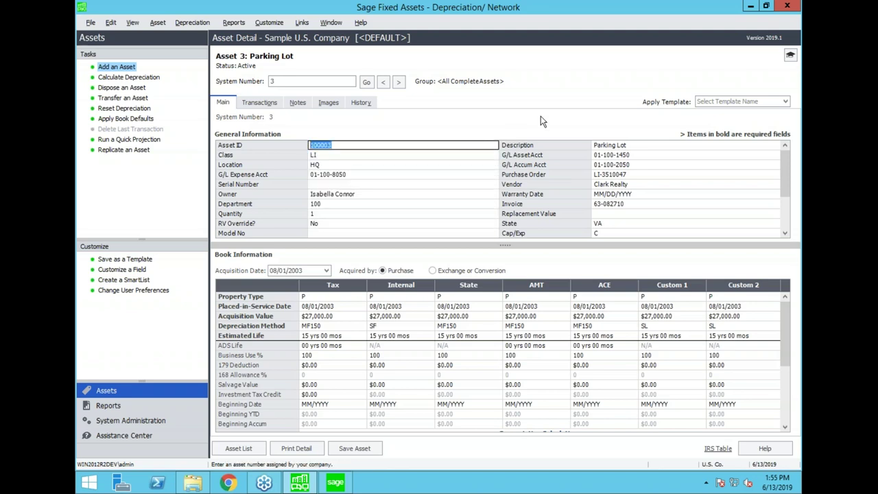
pyautogui.click(361, 23)
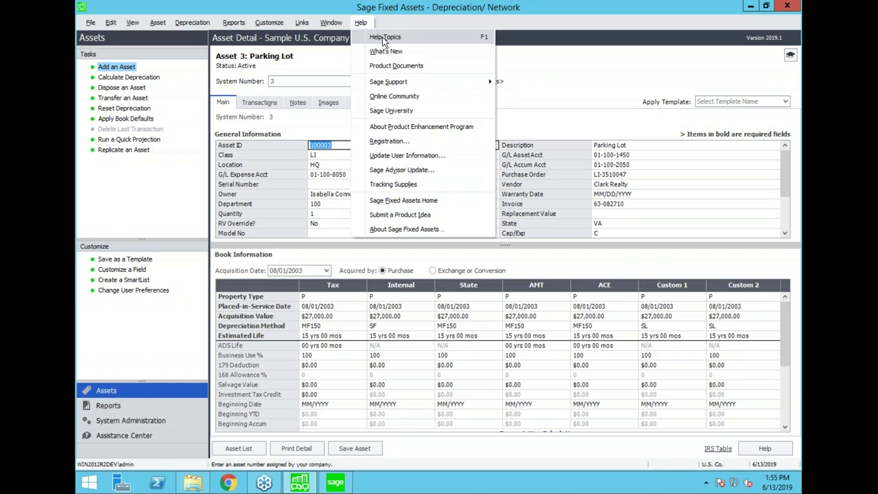
# - Open Help Topics and run a keyword search for 'property'
pyautogui.click(383, 39)
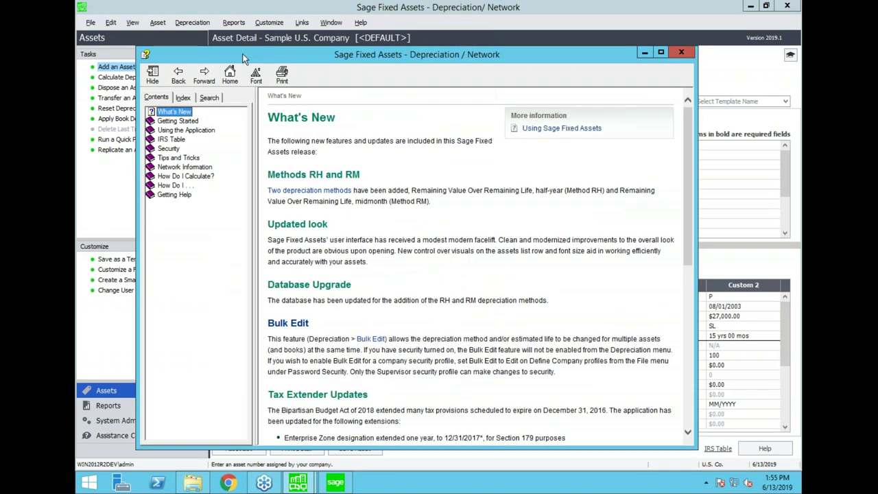
pyautogui.moveTo(252, 59); pyautogui.dragTo(242, 52)
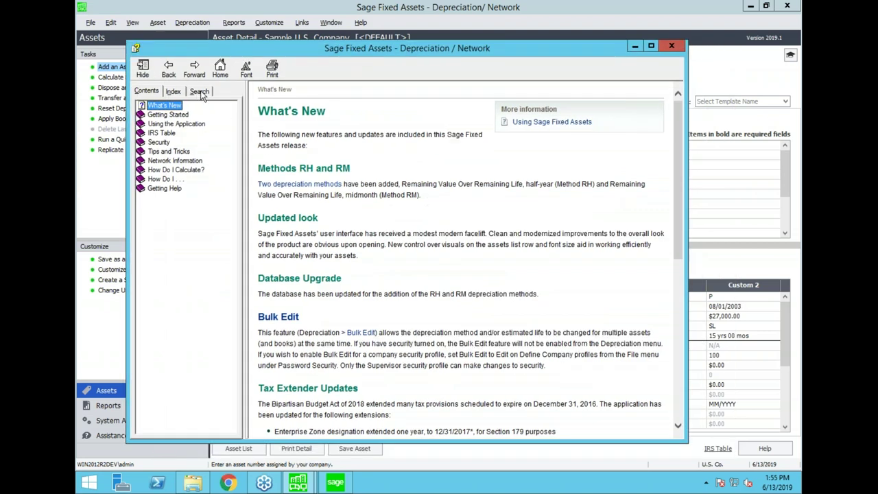
pyautogui.click(200, 91)
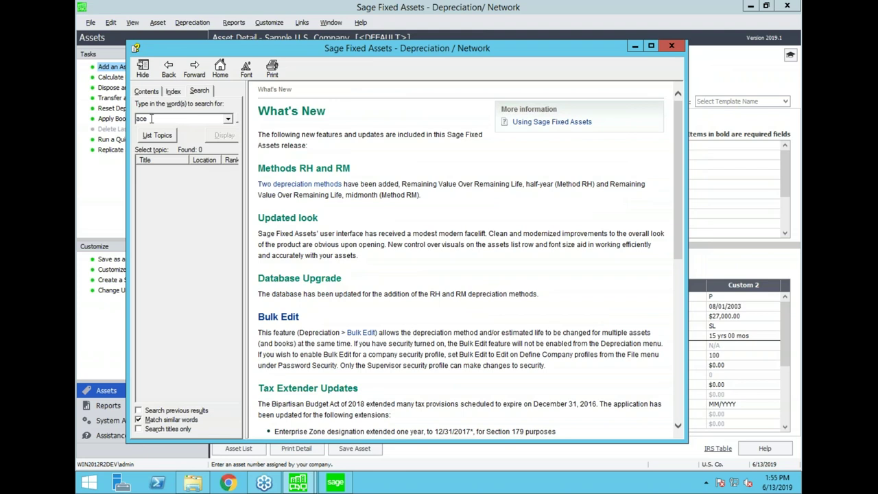
pyautogui.write('property')
pyautogui.press('Return')
# - Sort the results by title, open Property Type Field, and follow its Types of Property link
pyautogui.click(180, 202)
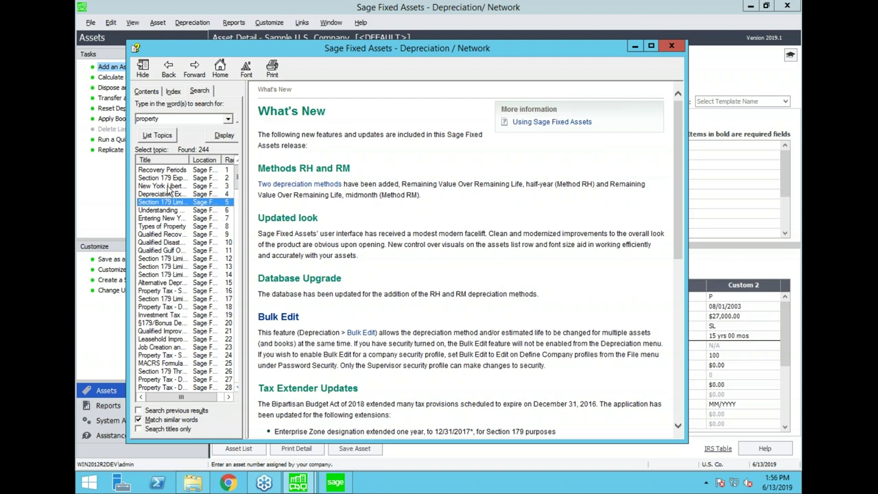
pyautogui.click(157, 163)
pyautogui.click(171, 307)
pyautogui.scroll(-1, 172, 307)
pyautogui.scroll(-20, 171, 306)
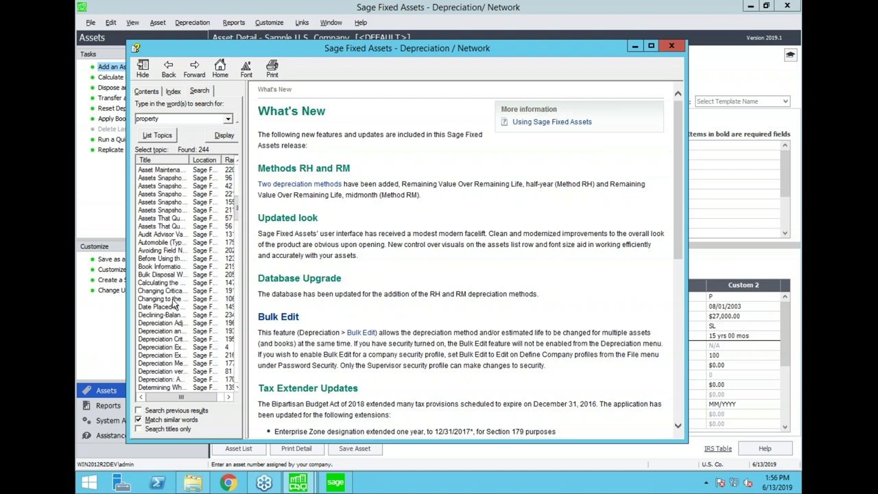
pyautogui.scroll(-5, 193, 331)
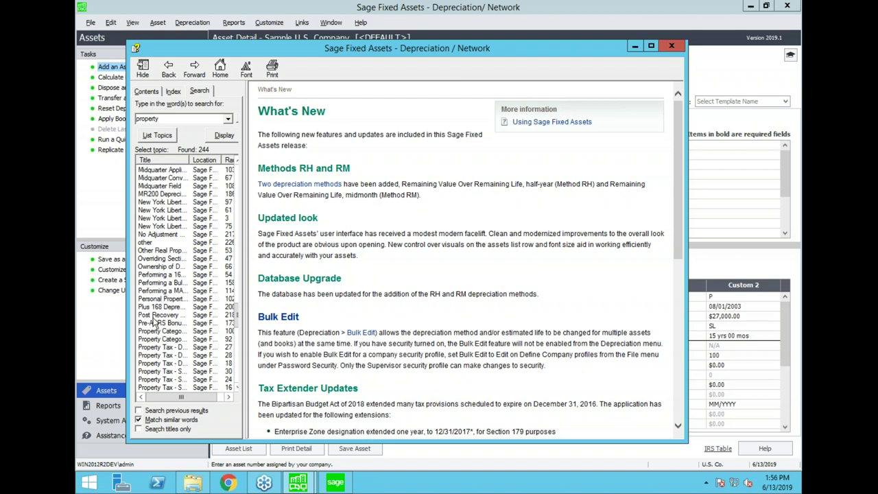
pyautogui.scroll(-6, 156, 323)
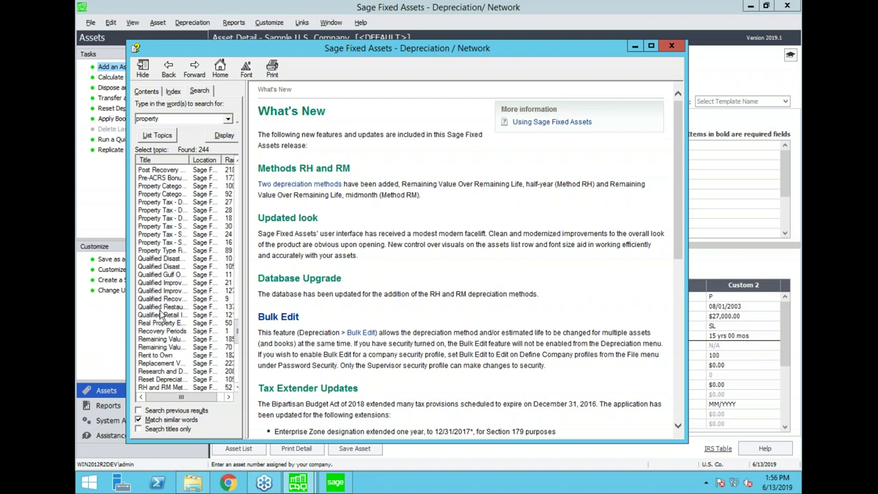
pyautogui.doubleClick(155, 251)
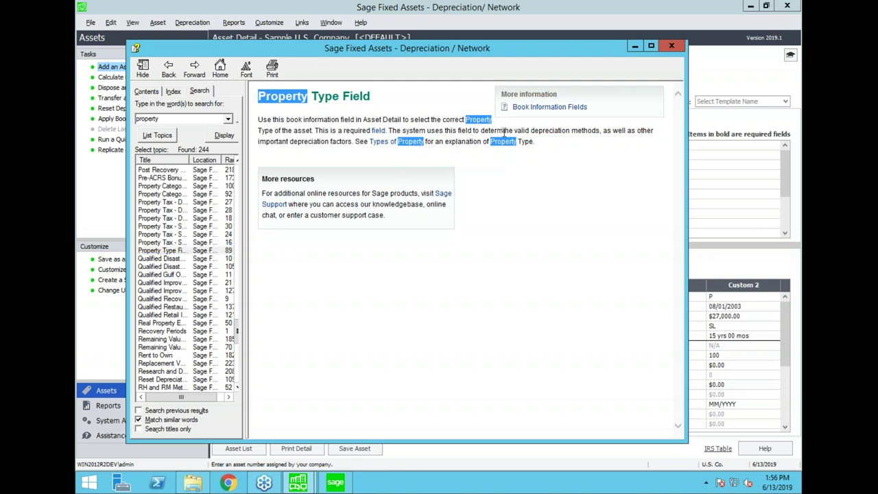
pyautogui.click(385, 142)
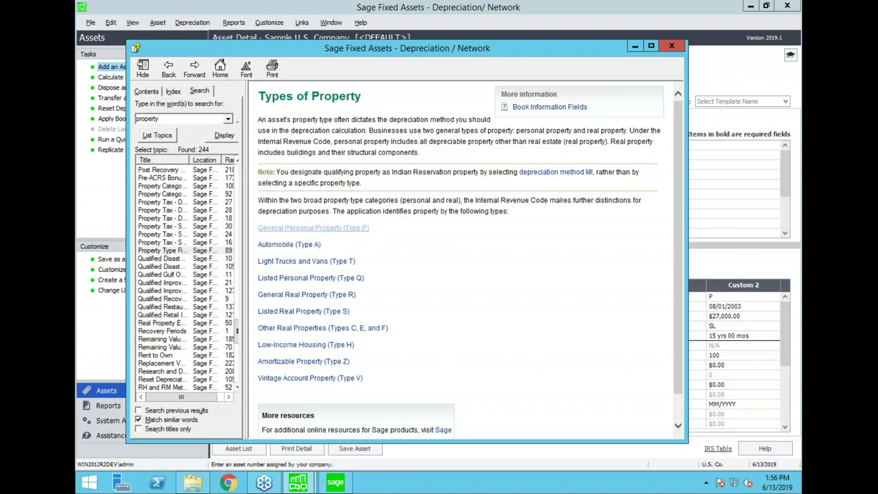
# - Open the Automobile (Type A) help topic and scroll through its table
pyautogui.click(274, 248)
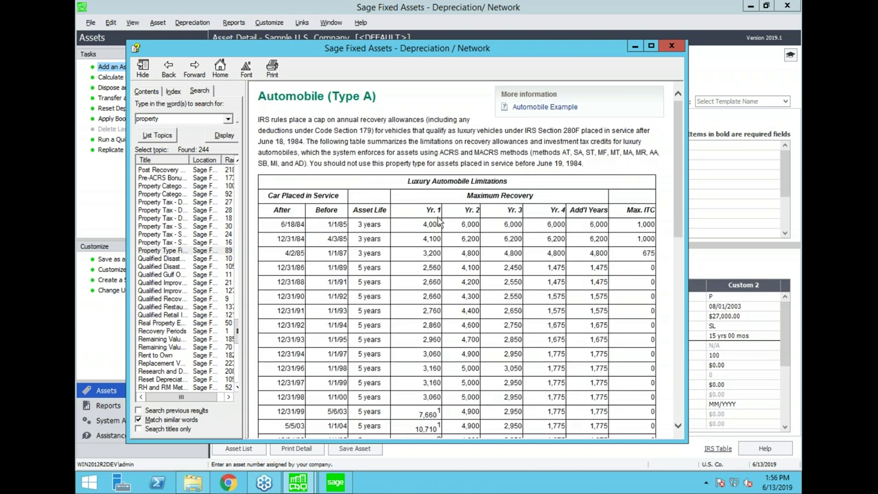
pyautogui.scroll(-1, 481, 218)
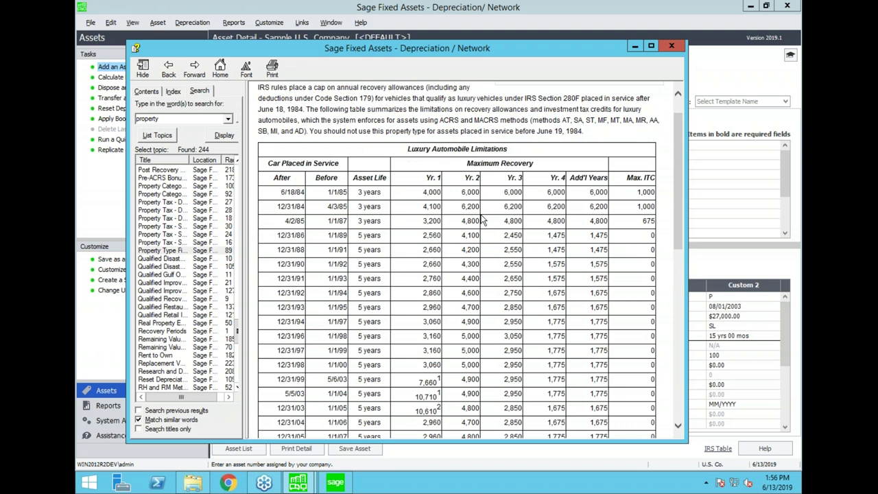
pyautogui.scroll(-8, 482, 219)
pyautogui.scroll(2, 419, 273)
pyautogui.scroll(6, 420, 274)
pyautogui.scroll(-3, 402, 252)
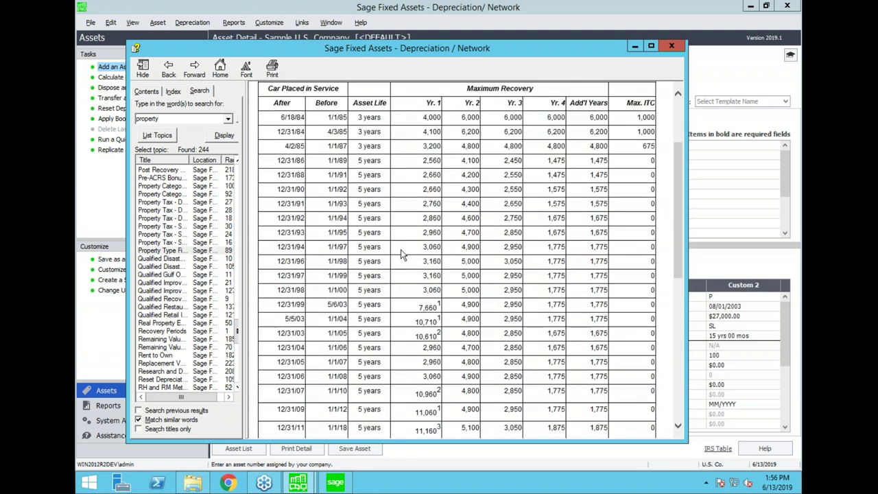
pyautogui.scroll(2, 301, 234)
pyautogui.scroll(-7, 423, 328)
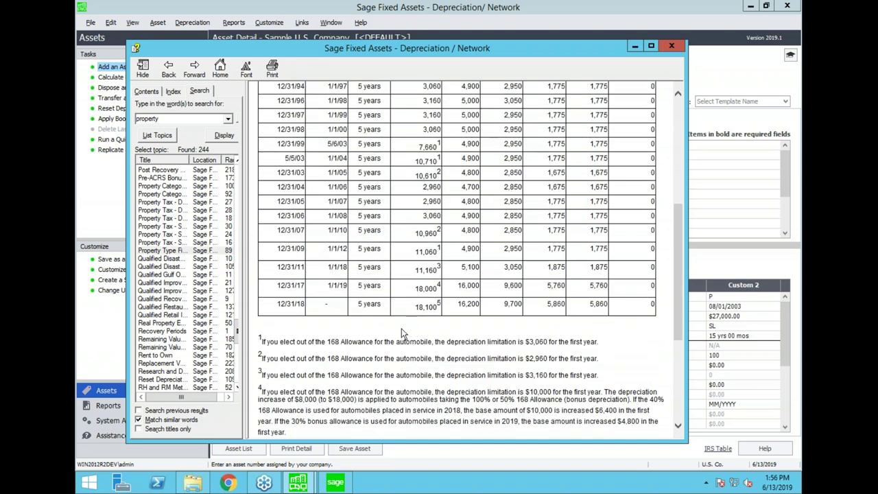
pyautogui.scroll(8, 411, 308)
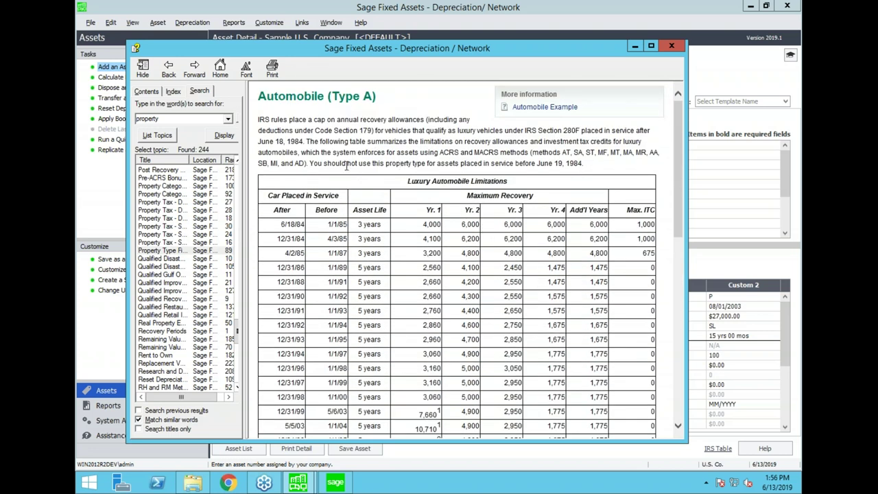
# - Narrow the title column to reveal Rank, then close the help window
pyautogui.moveTo(233, 327); pyautogui.dragTo(251, 161)
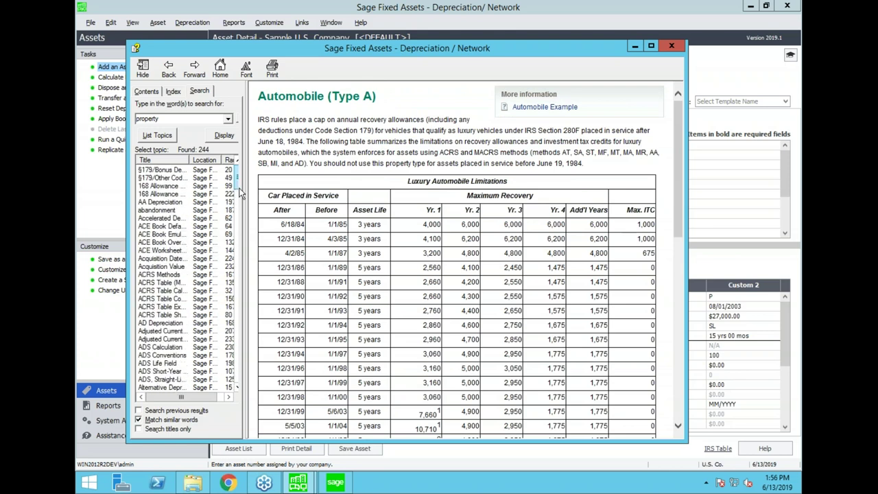
pyautogui.moveTo(191, 160)
pyautogui.mouseDown()
pyautogui.moveTo(170, 159)
pyautogui.moveTo(182, 160)
pyautogui.mouseUp()
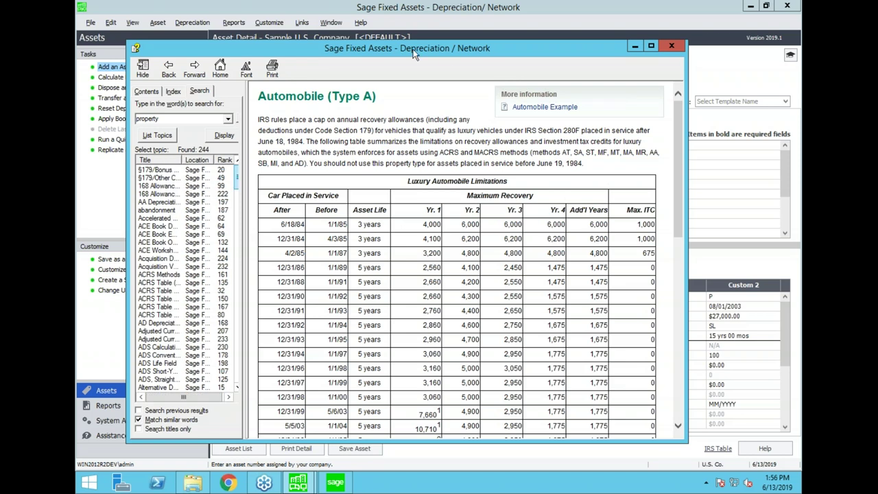
pyautogui.moveTo(414, 54); pyautogui.dragTo(302, 50)
pyautogui.click(680, 47)
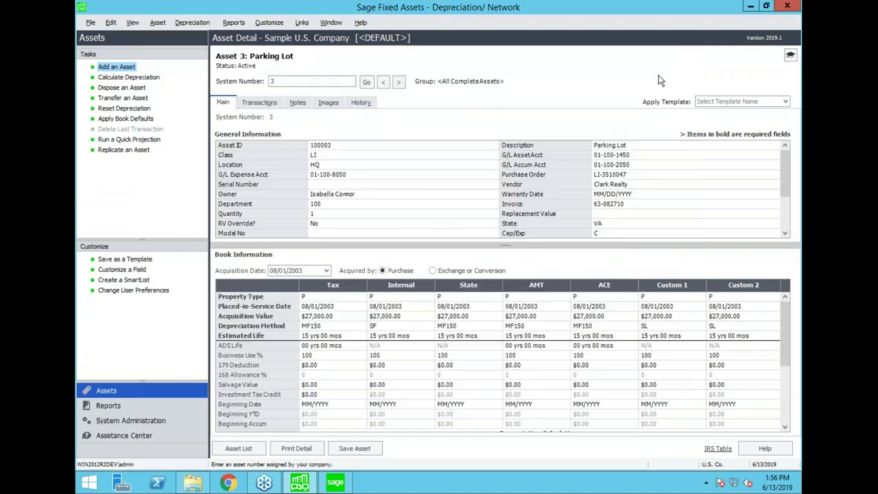